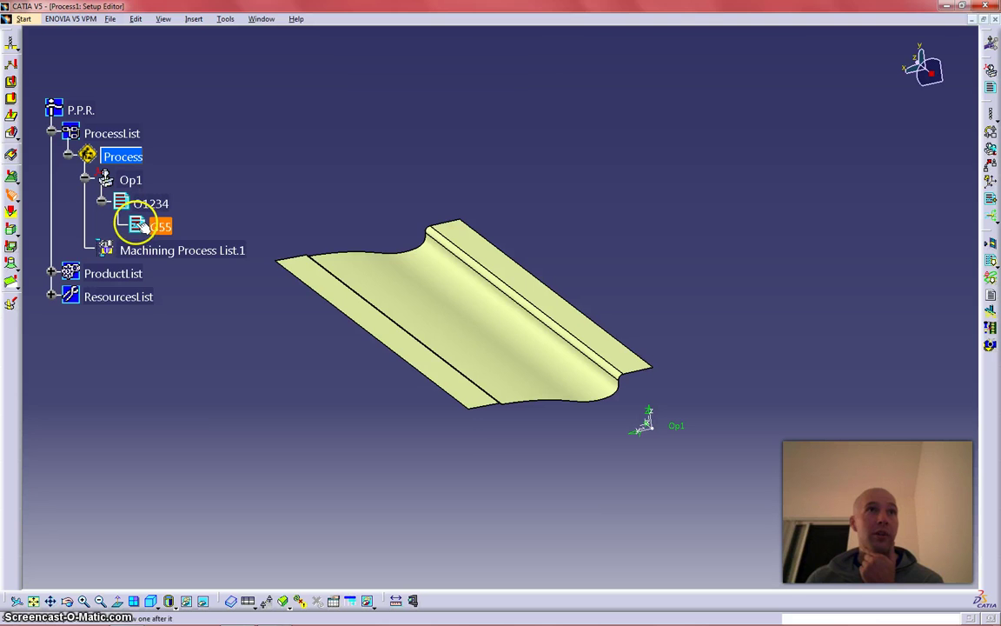
Insert a new Sweeping operation after G55 in the manufacturing program.
click(139, 224)
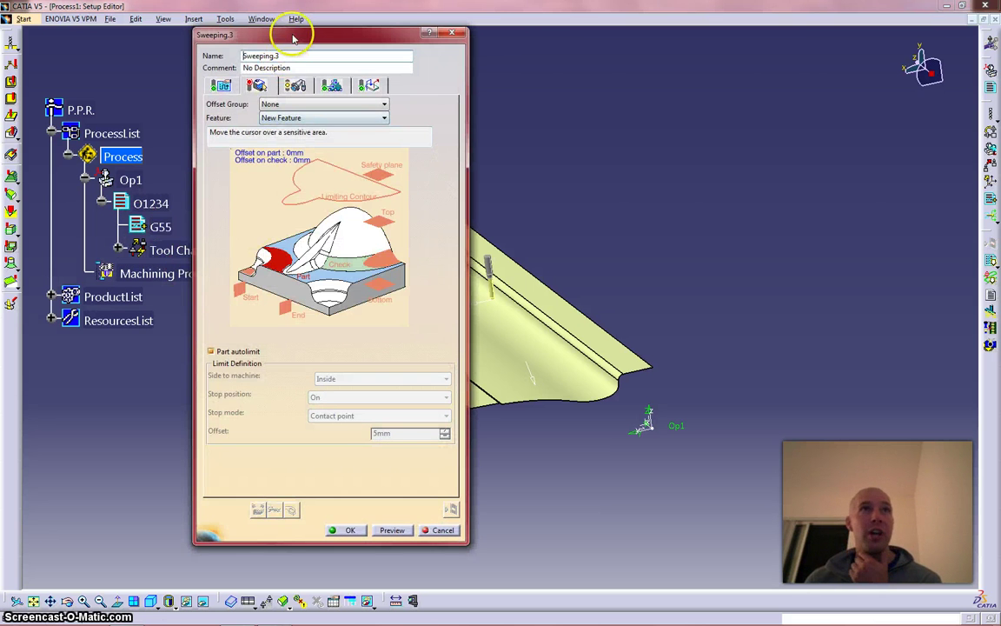
Move the Sweeping.3 dialog aside and review its Strategy, Geometry, Tool, Feeds and Speeds, and Macros tabs, ending on Strategy.
drag(294, 39, 132, 38)
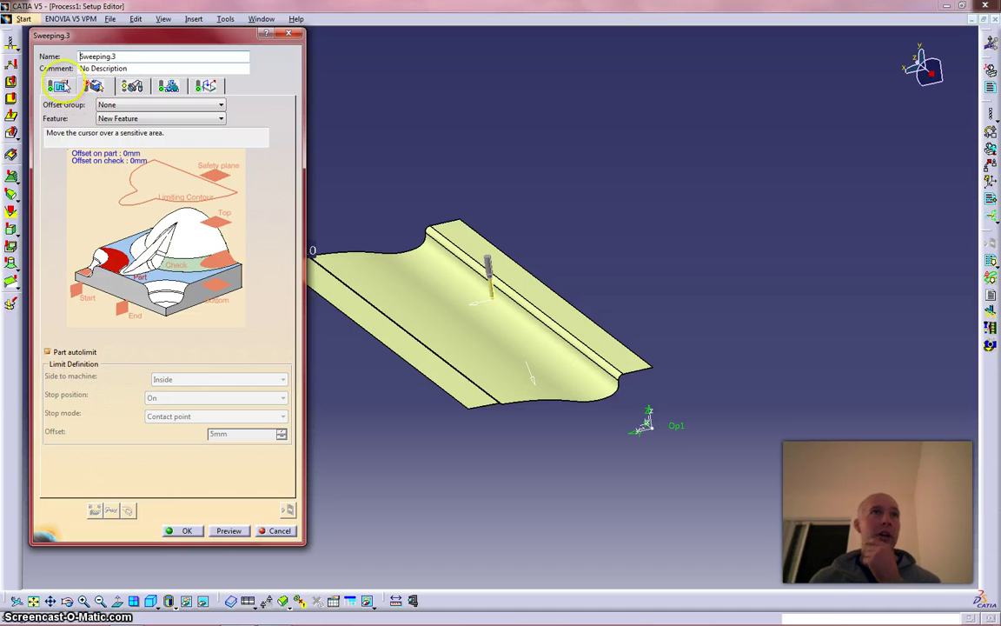
click(60, 86)
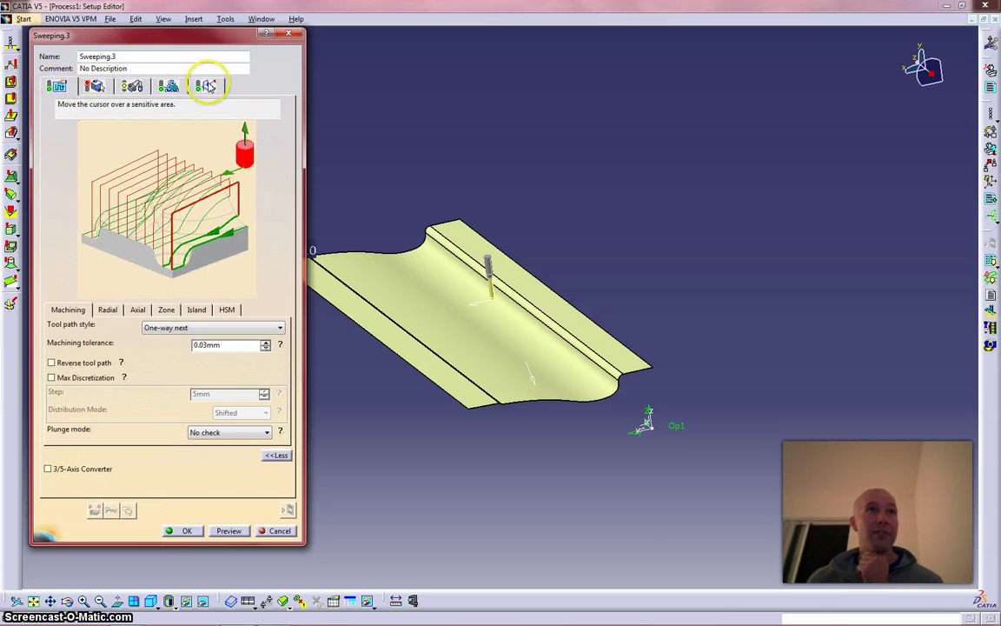
click(96, 87)
click(132, 87)
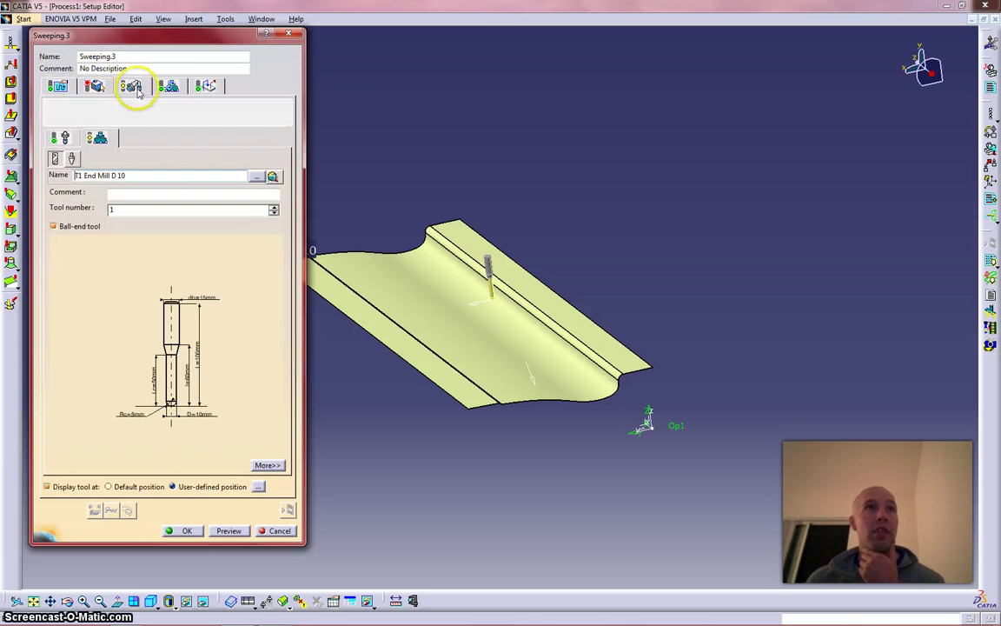
click(171, 84)
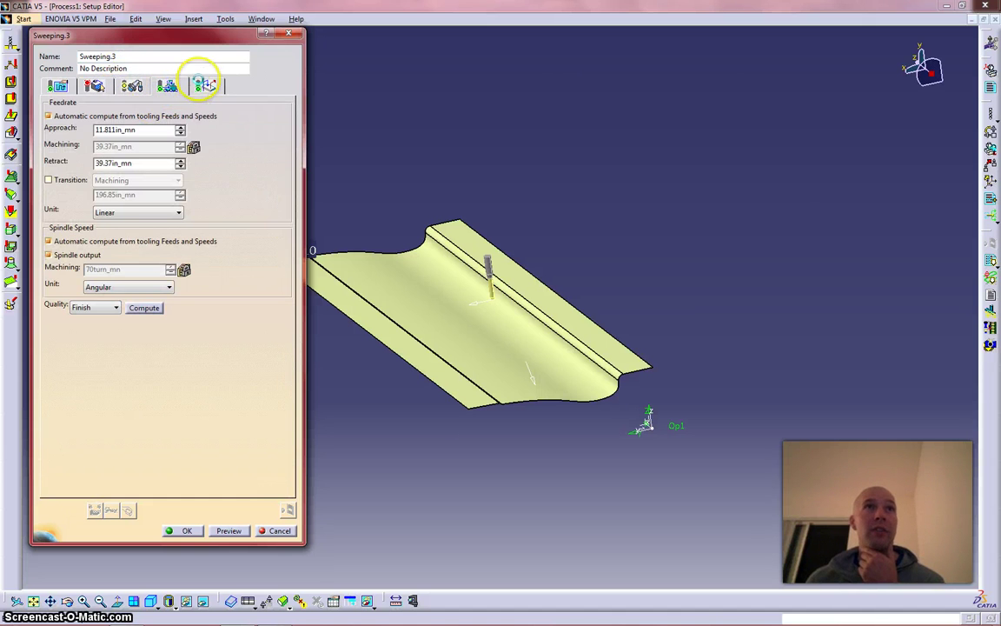
click(205, 85)
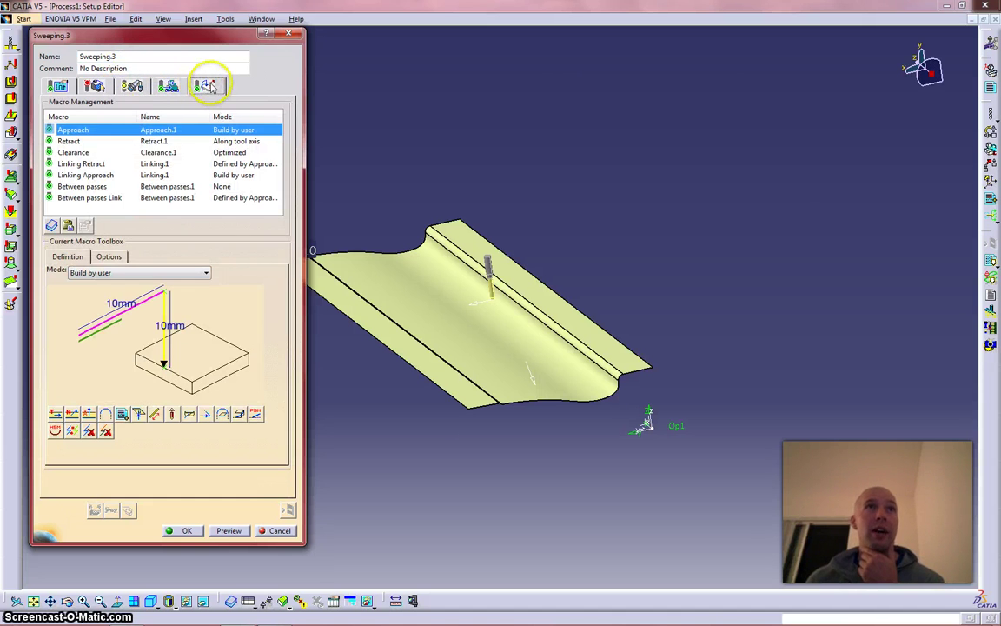
click(57, 86)
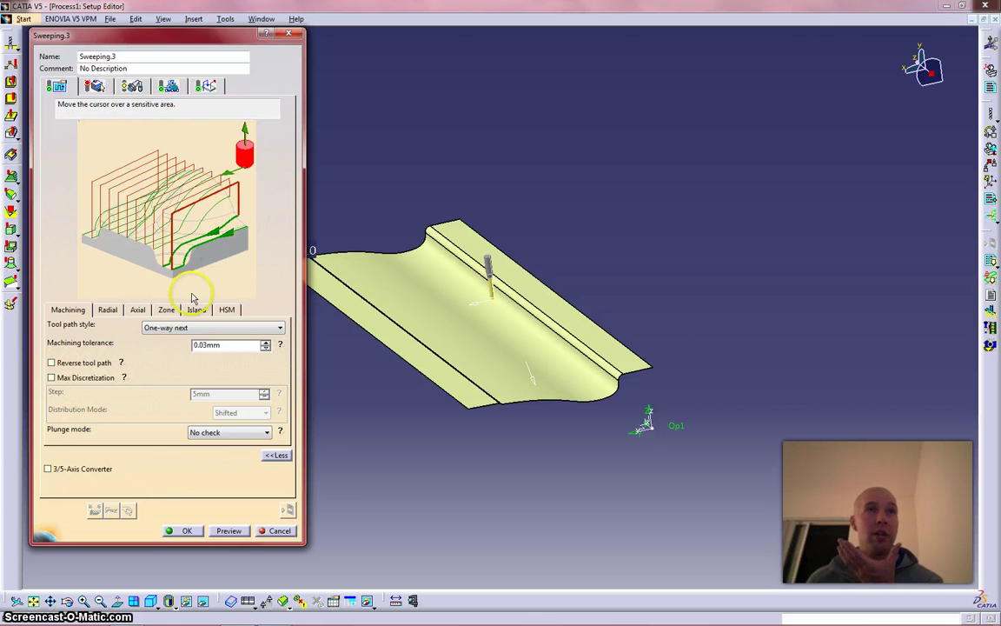
Change the tool path style from One-way next to Zig-zag.
click(176, 328)
click(170, 339)
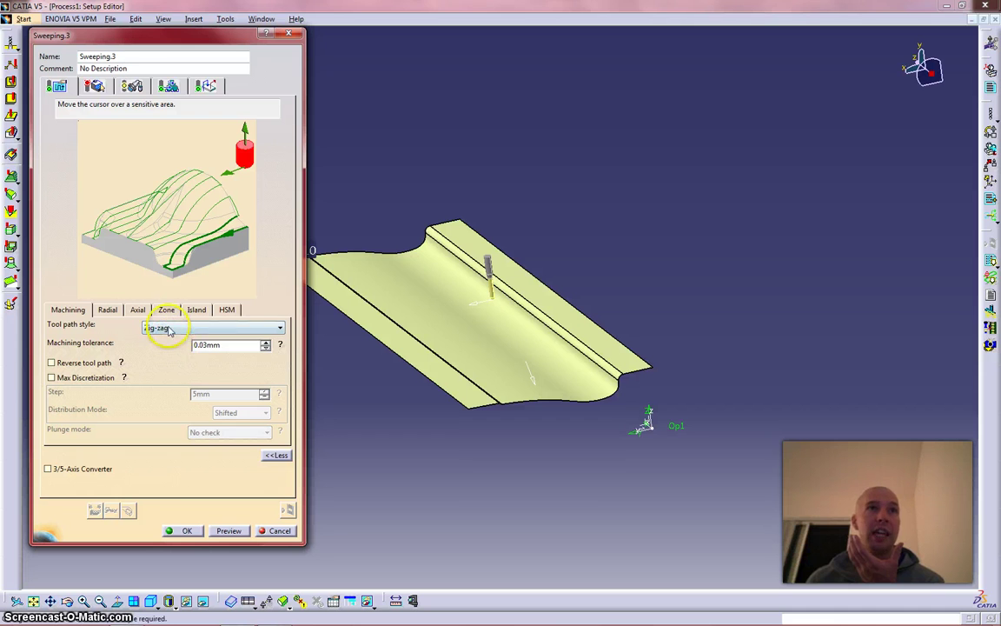
click(174, 328)
click(171, 348)
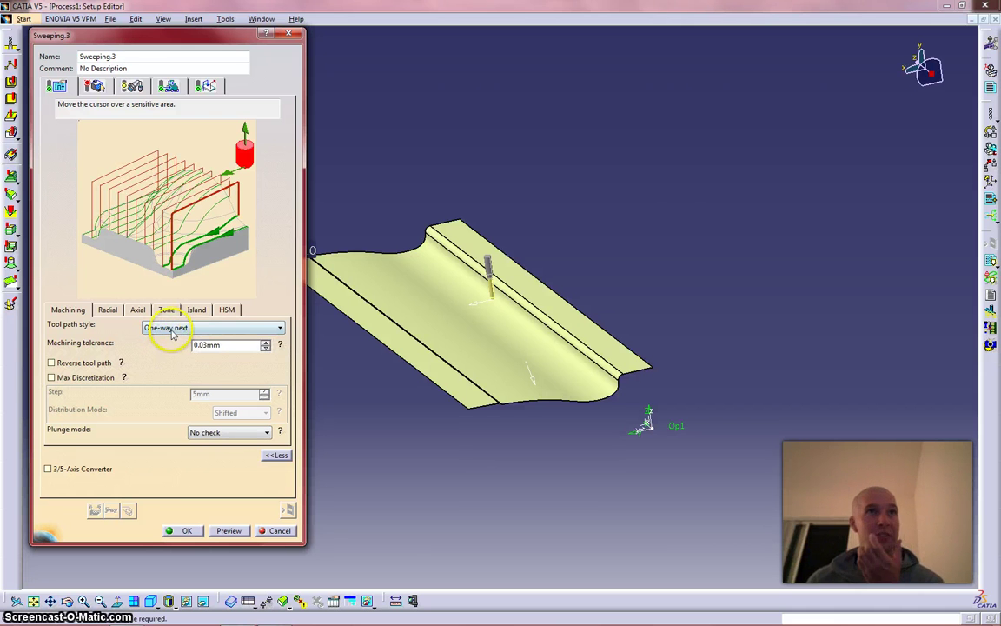
click(169, 329)
click(158, 339)
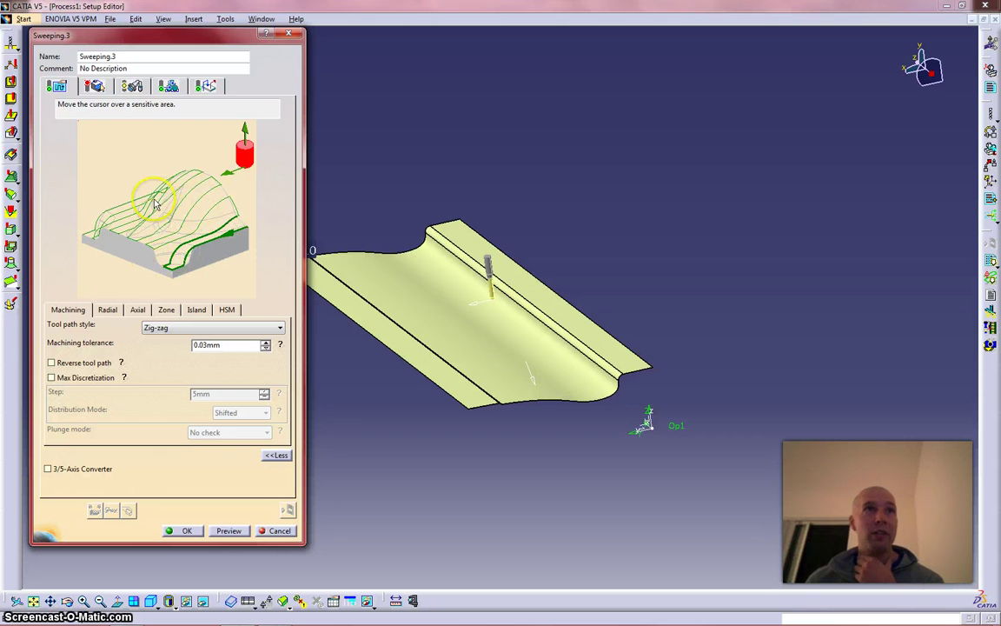
Show the tool at a user-defined position picked on the part surface.
click(244, 129)
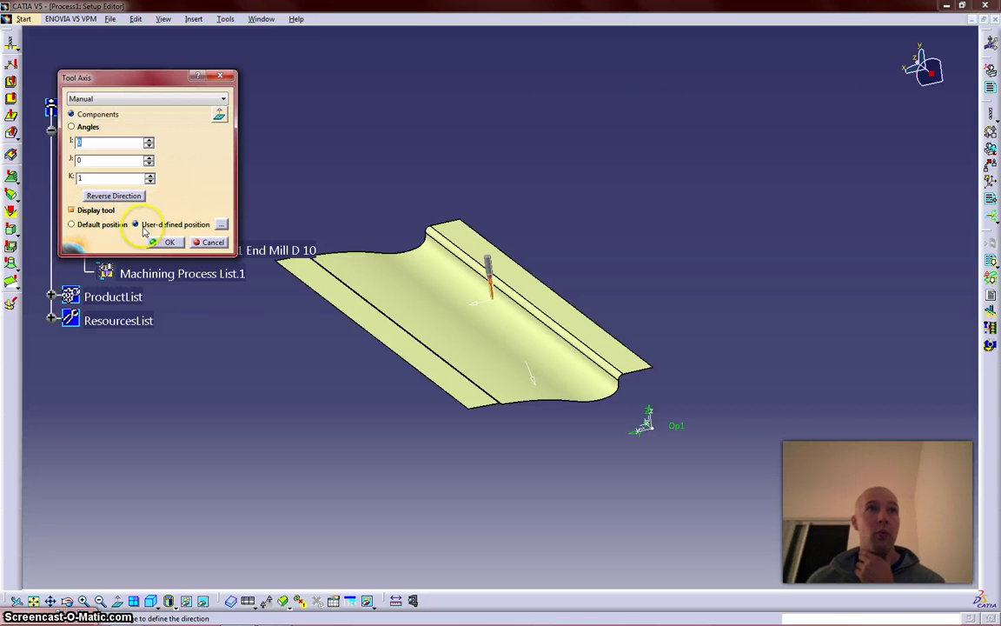
click(221, 225)
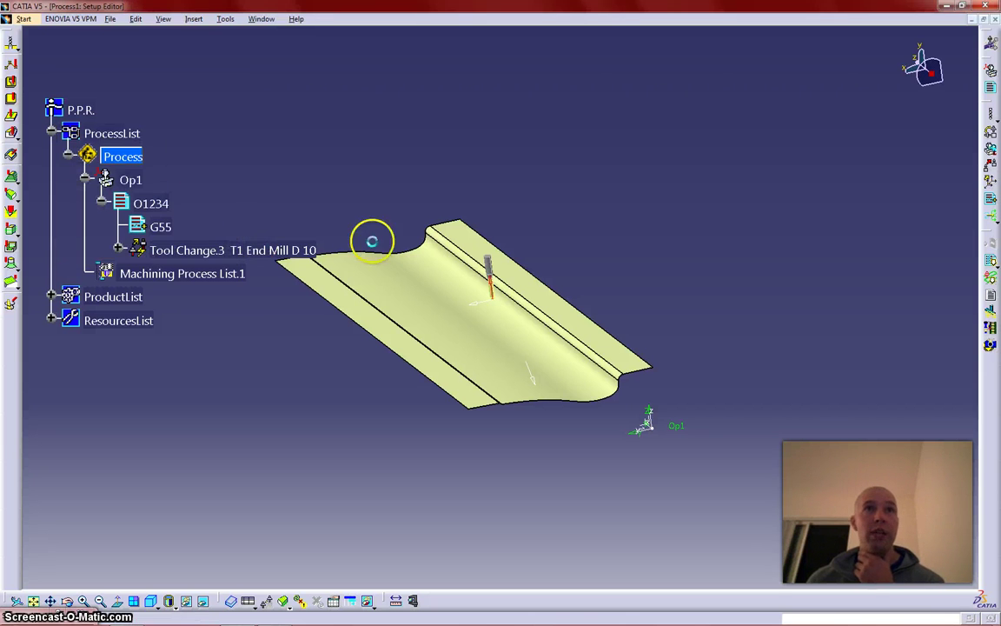
click(424, 260)
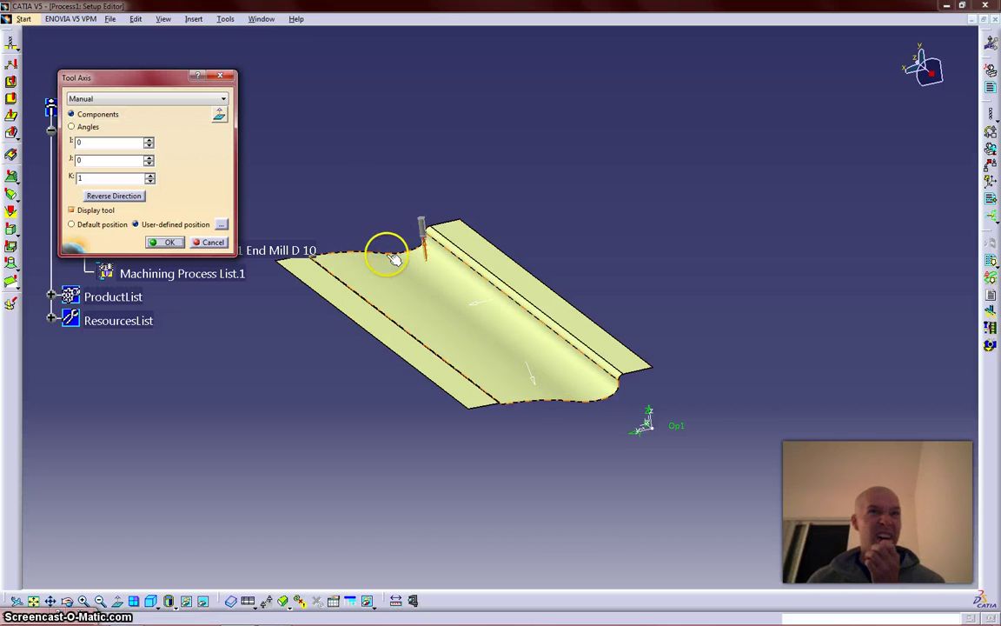
middle_drag(400, 261, 358, 282)
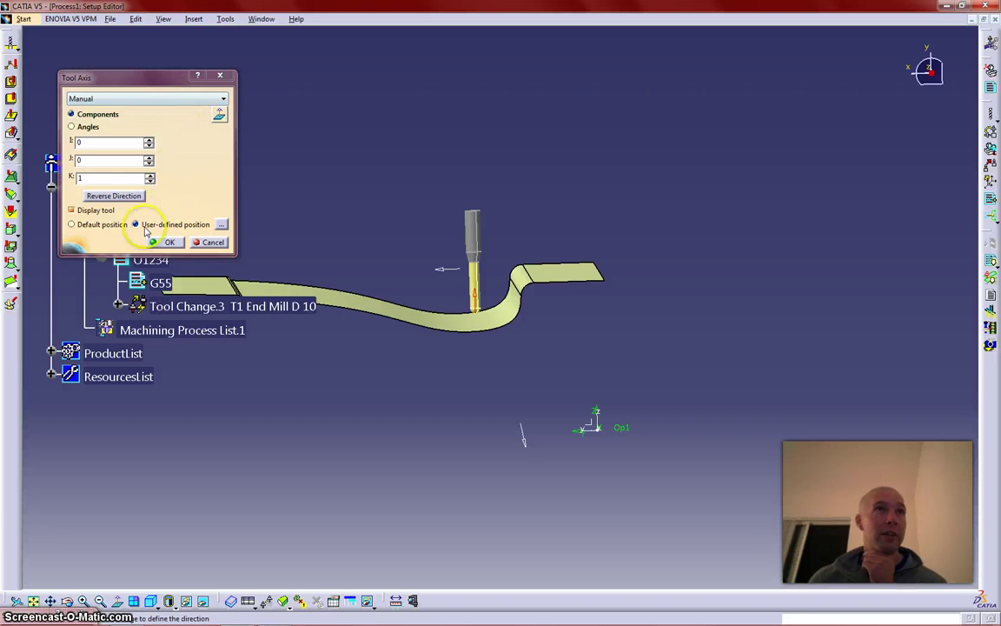
Set the tool axis to 0, 0, 1 from a part edge, reverse it to point upward, and confirm.
click(221, 118)
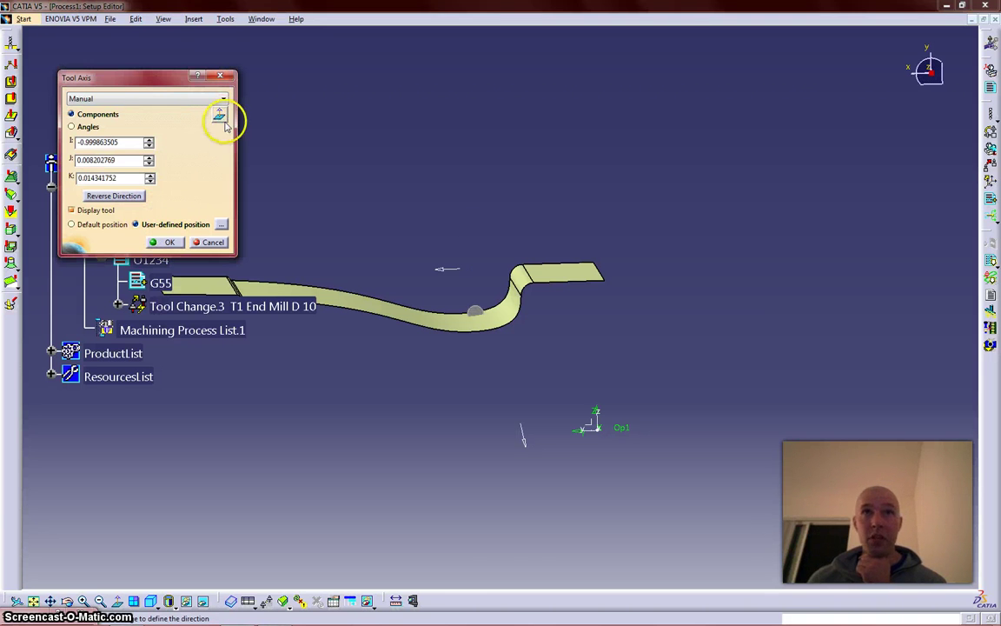
middle_drag(316, 270, 356, 323)
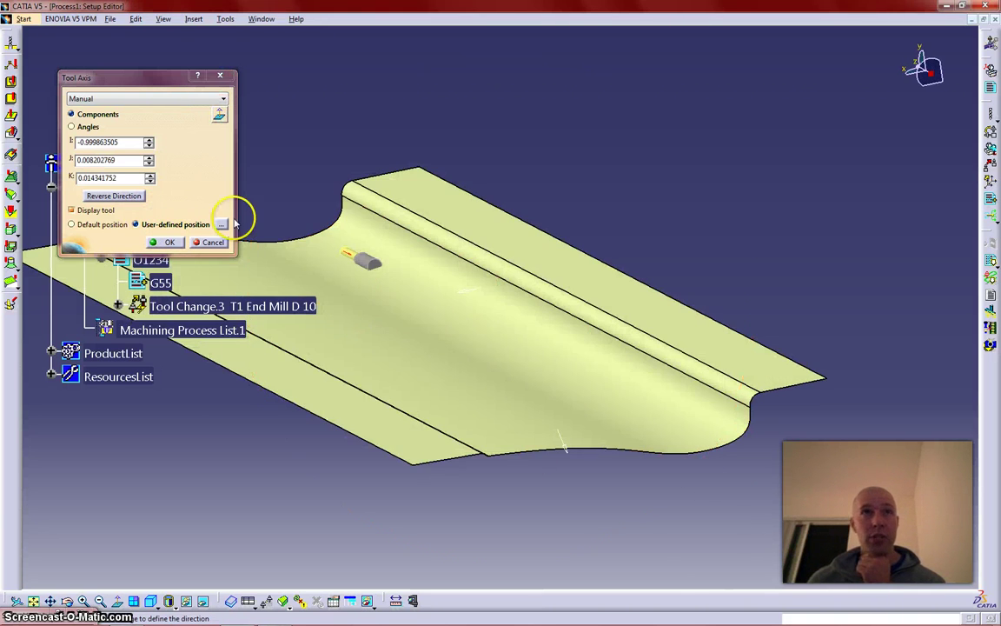
click(221, 119)
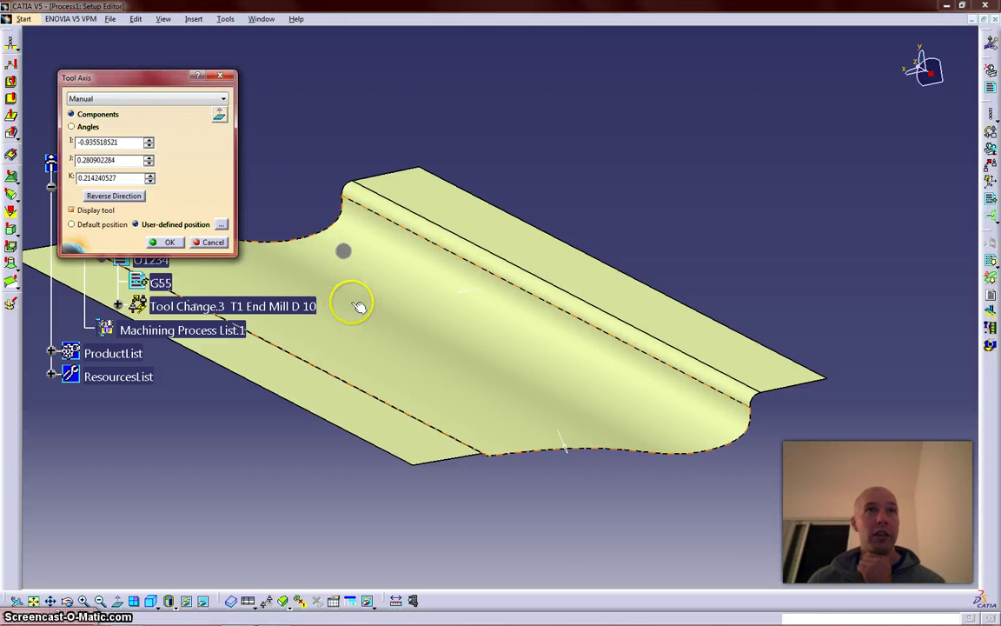
click(503, 420)
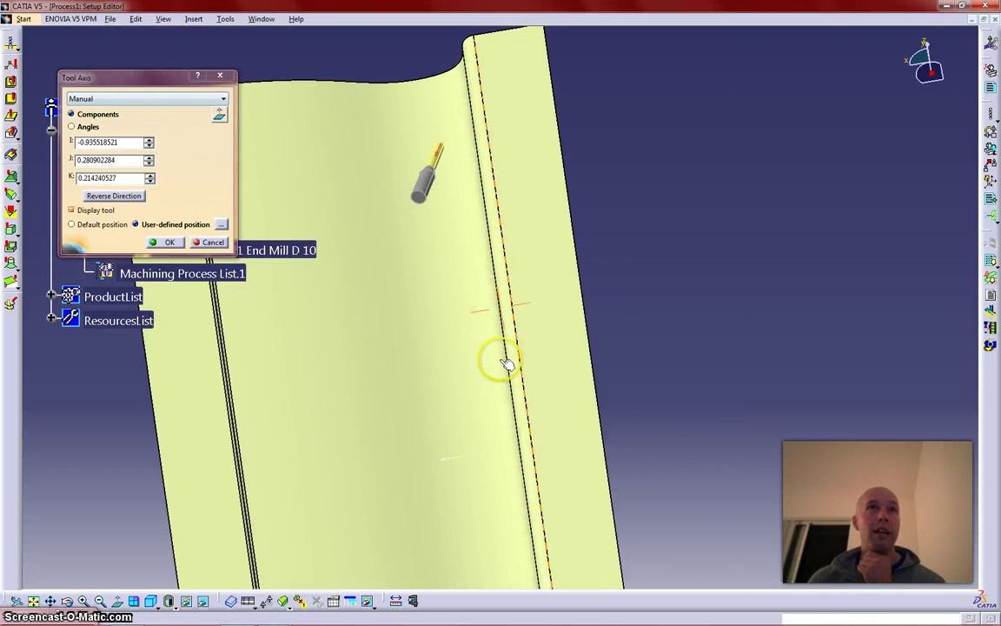
click(218, 118)
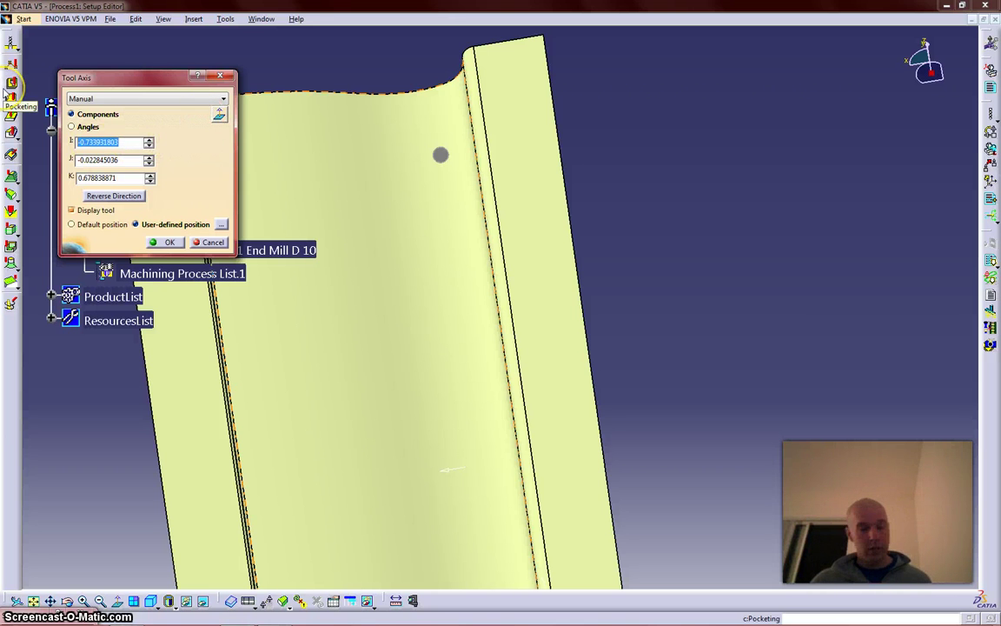
text(0)
key(Tab)
text(0)
key(Tab)
text(1)
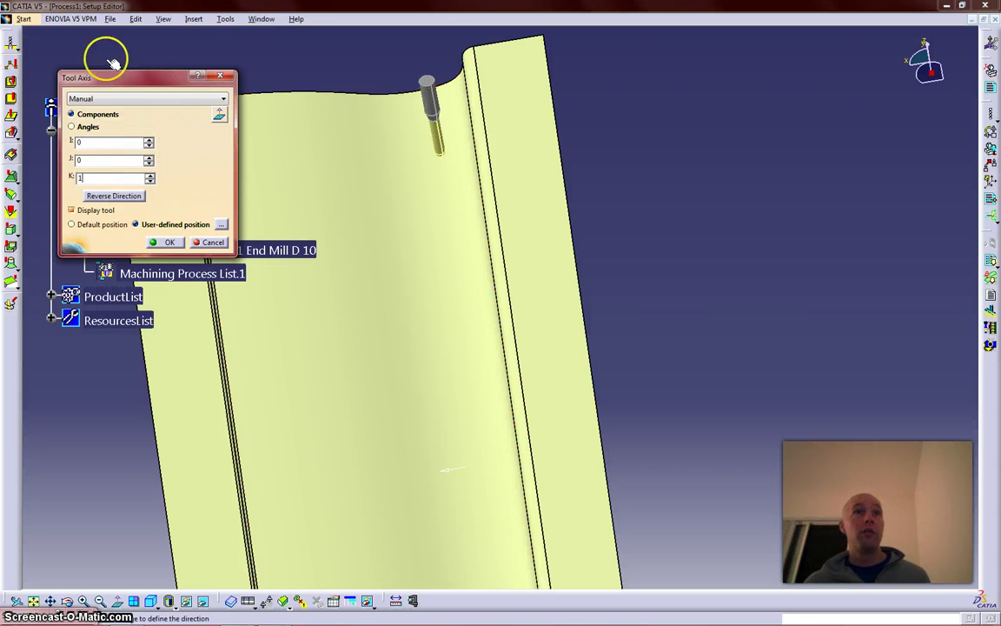
click(502, 198)
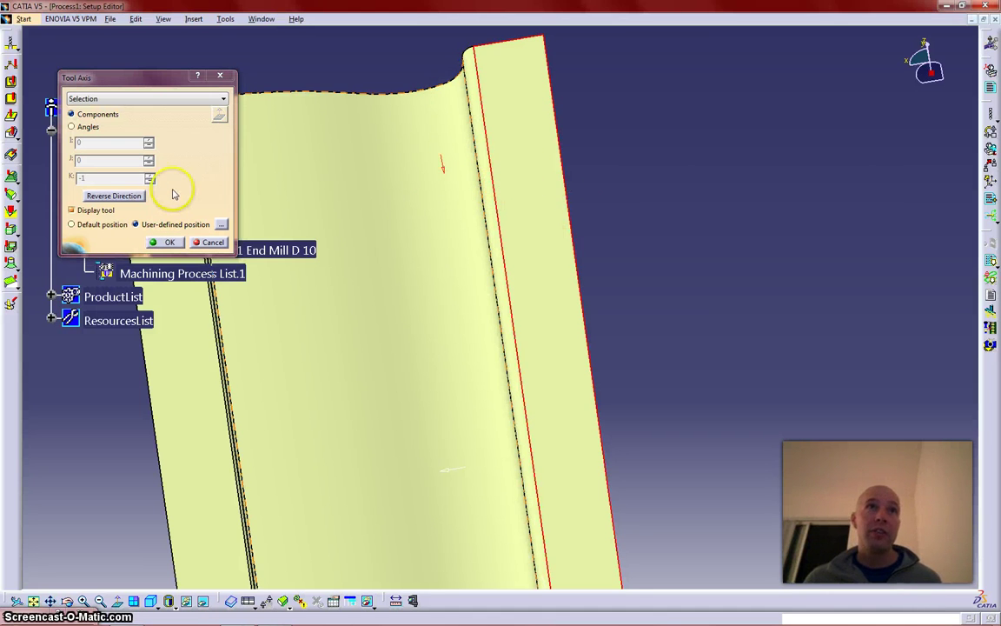
click(114, 197)
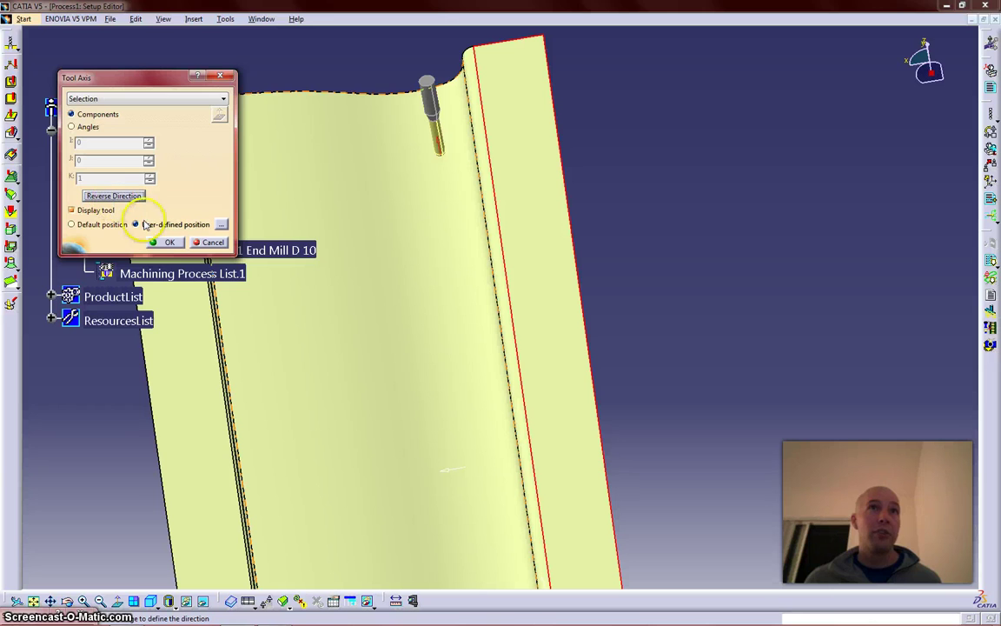
click(167, 243)
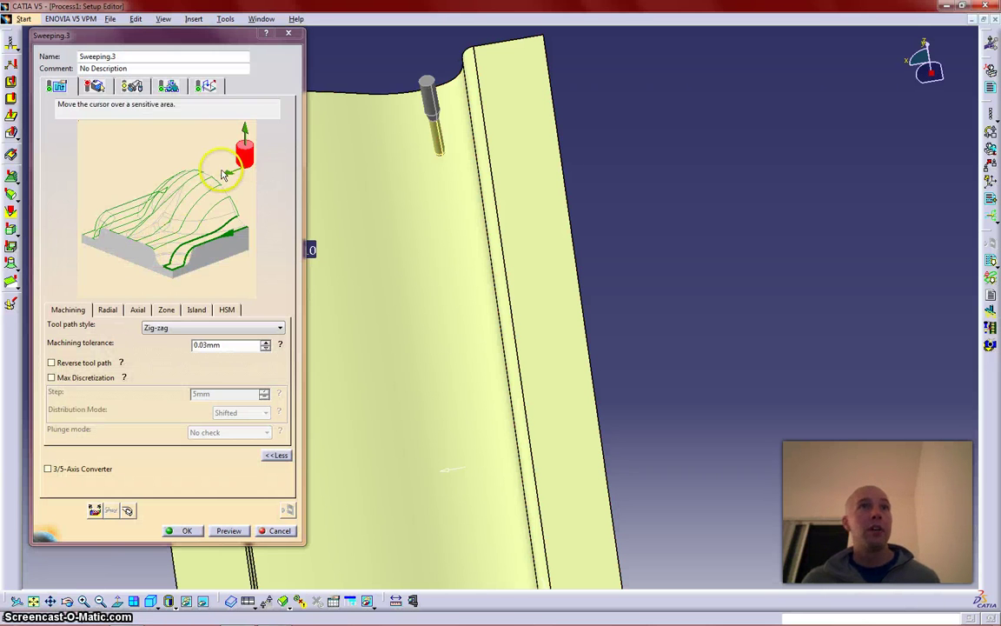
Accept the machining direction and toggle Reverse tool path on, then back off, keeping 0.03mm tolerance.
click(243, 173)
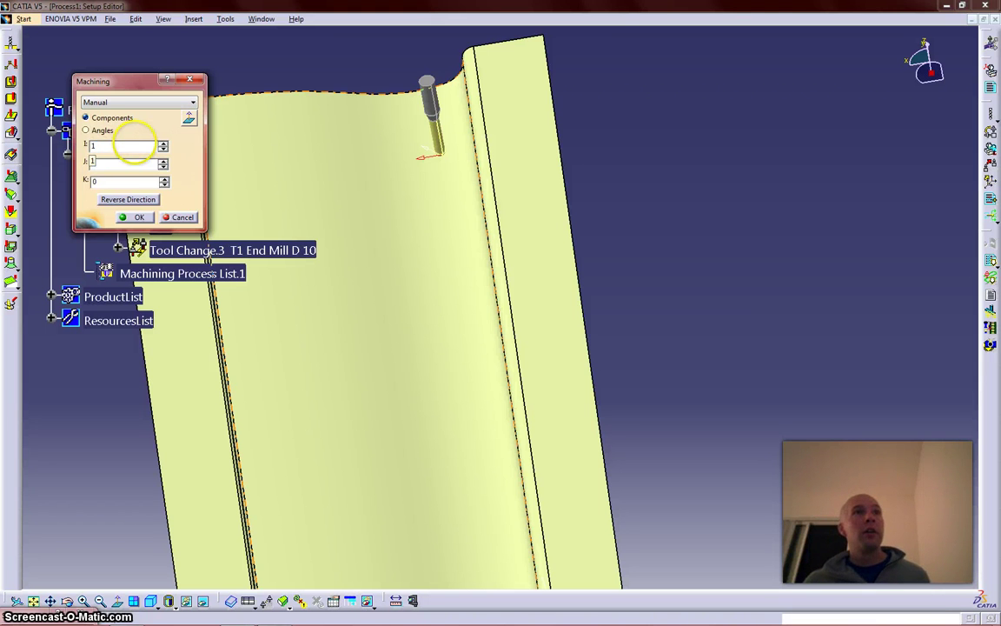
click(135, 217)
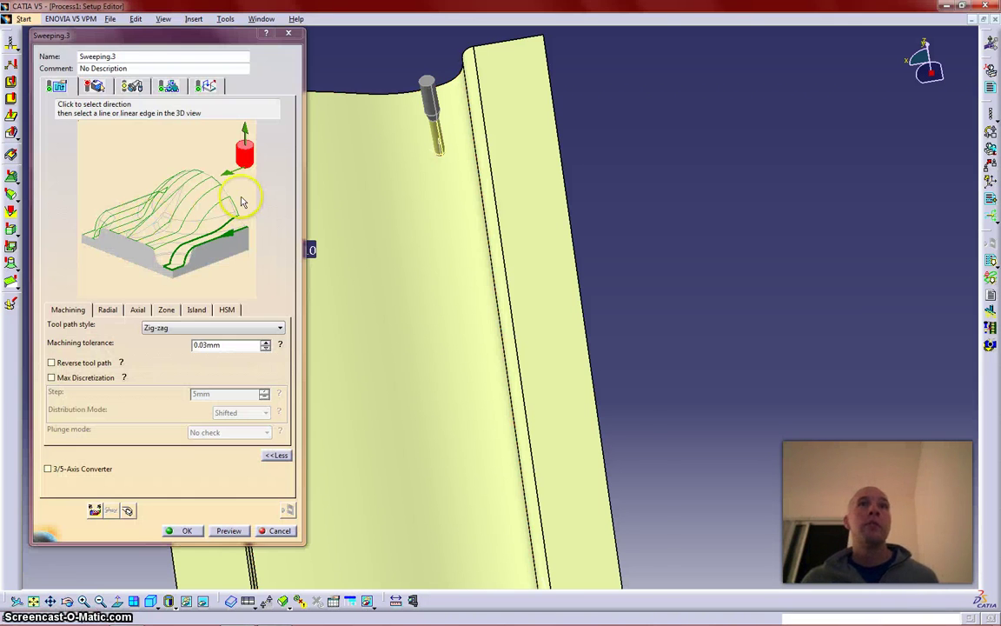
middle_drag(411, 275, 423, 302)
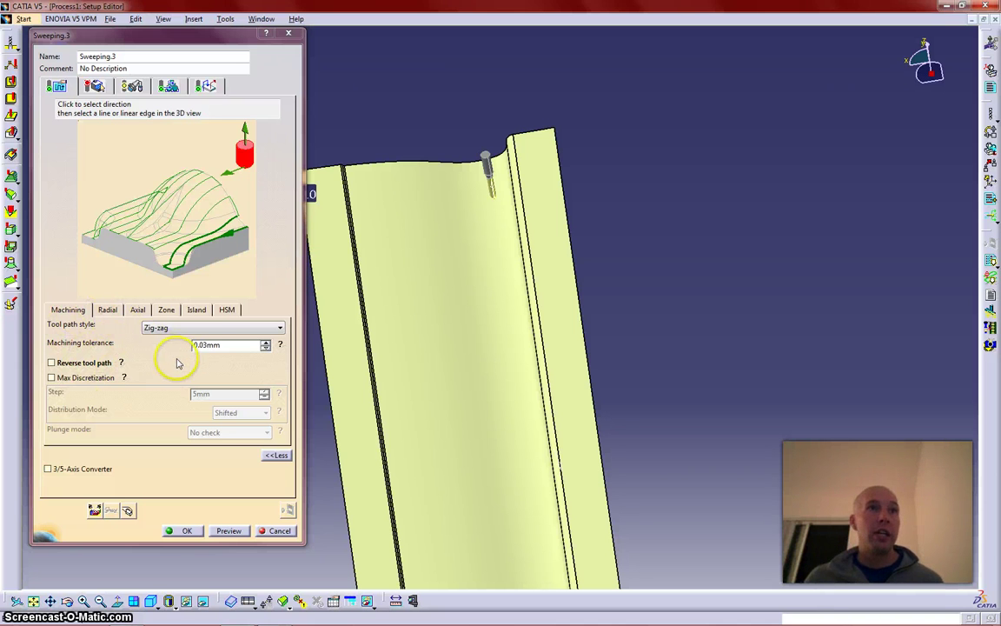
double_click(228, 347)
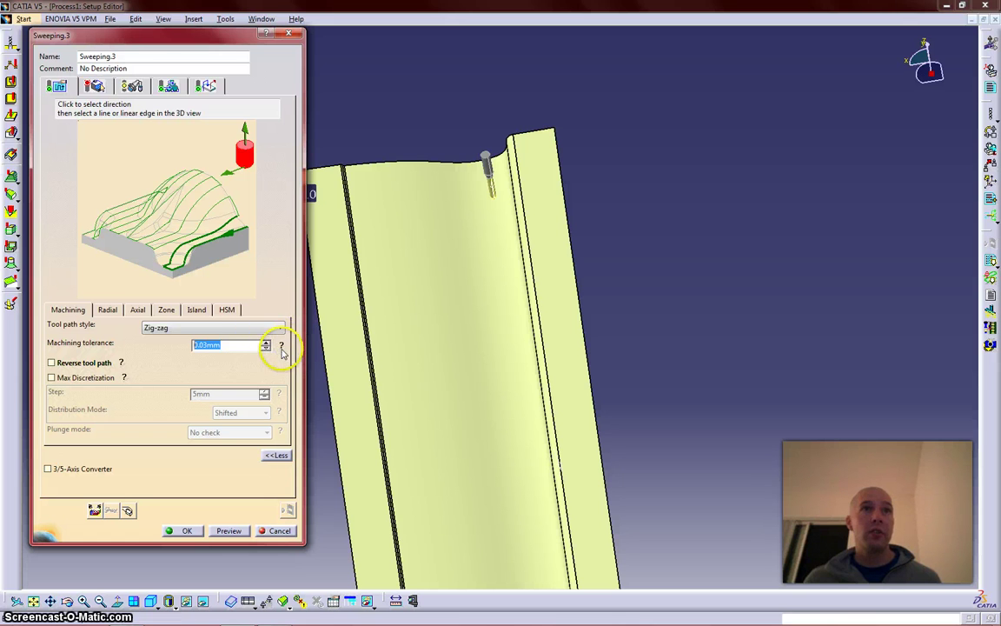
click(128, 364)
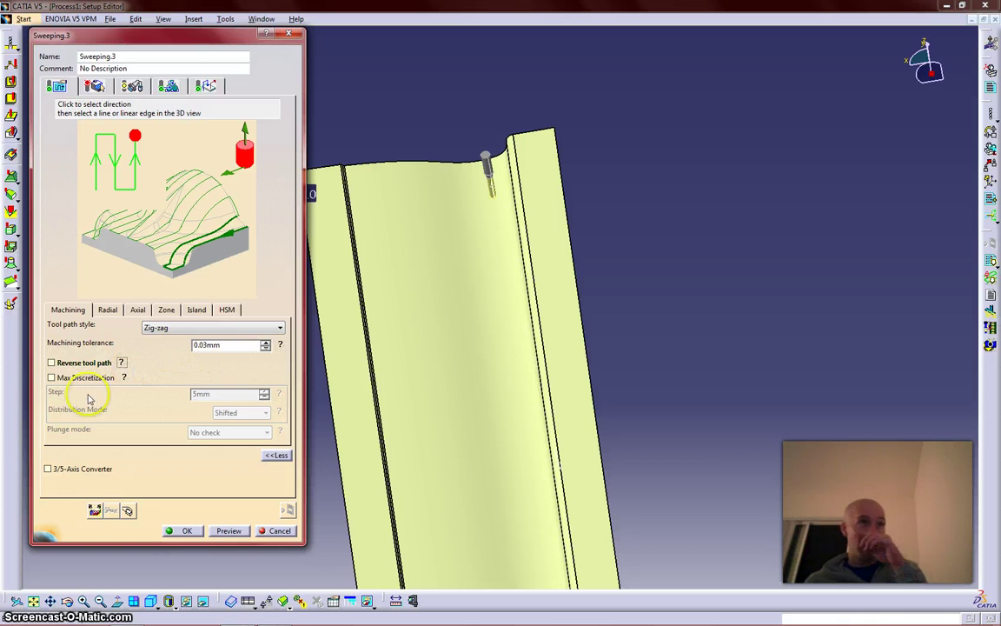
click(52, 363)
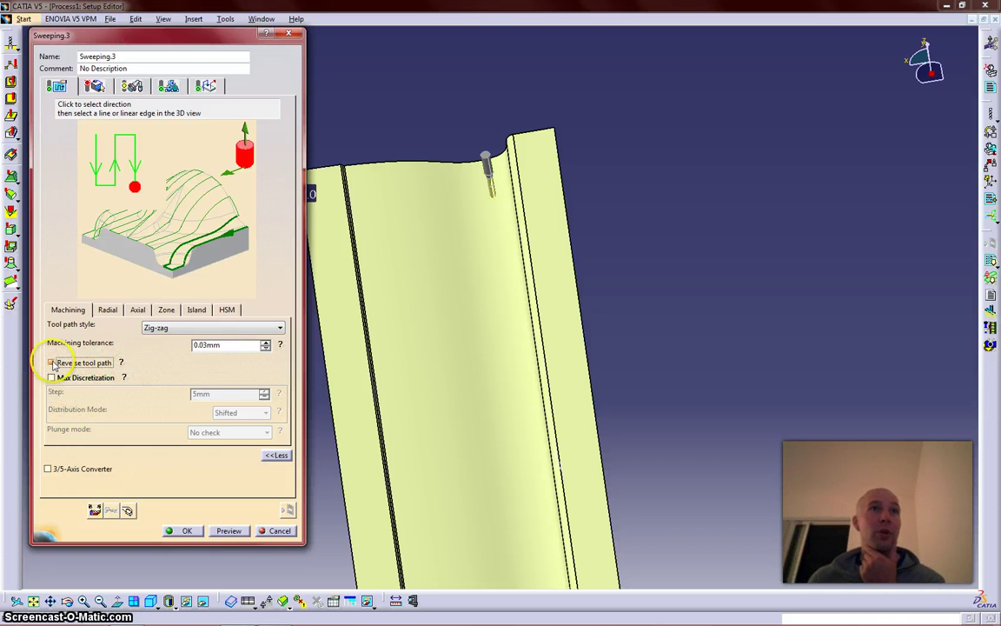
click(53, 362)
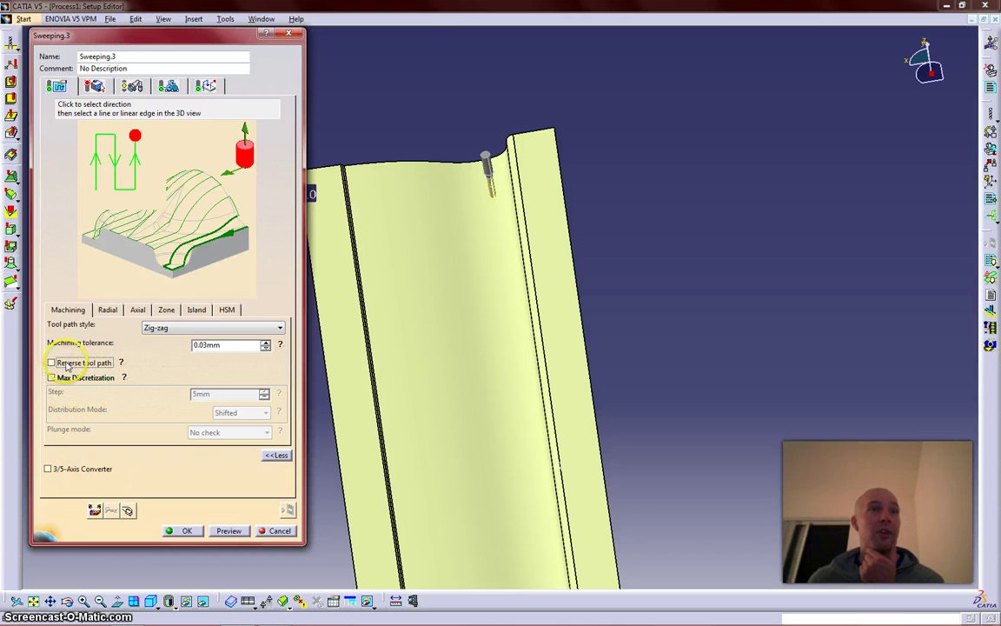
Try a Via scallop height stepover and another view axis, then set View Direction back to Along tool axis.
click(107, 310)
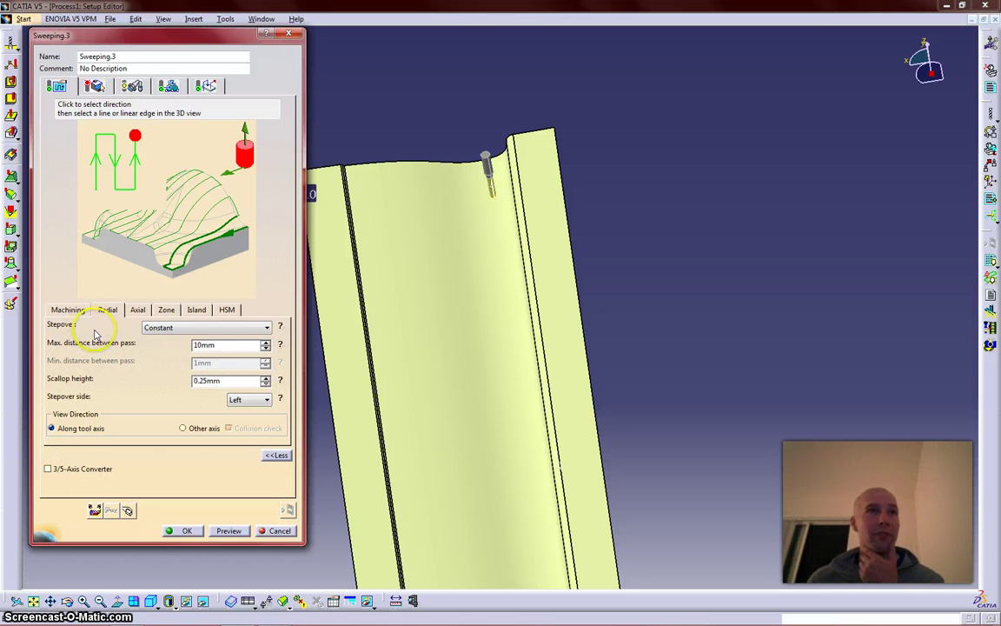
double_click(217, 345)
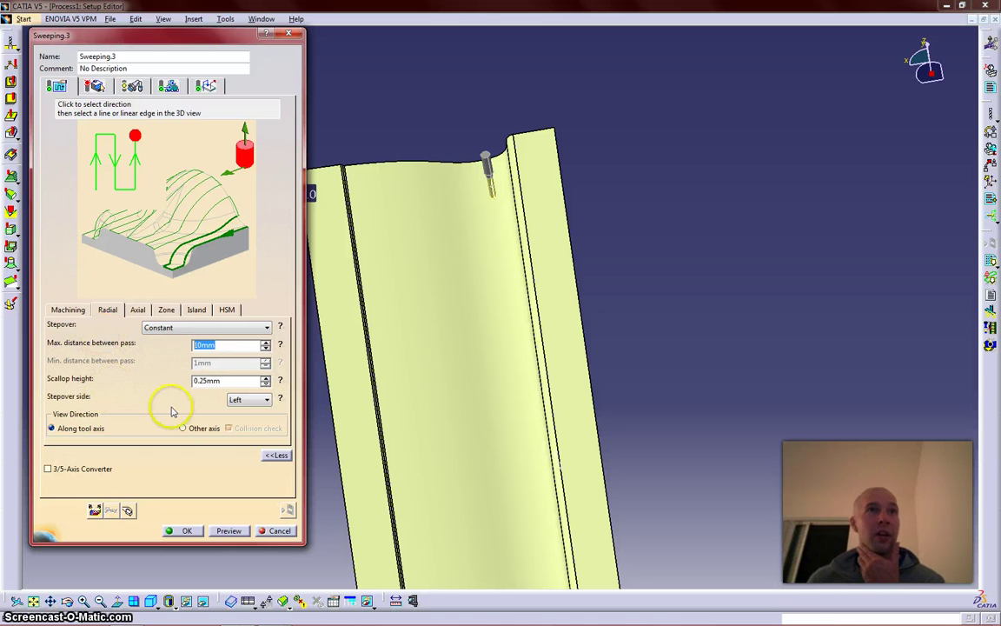
click(183, 328)
click(181, 350)
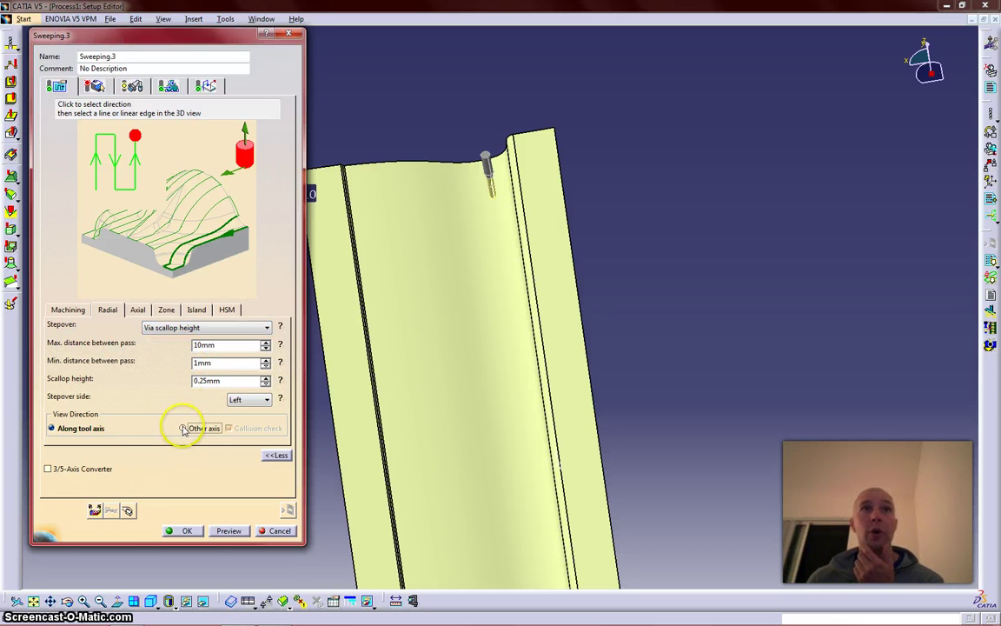
click(184, 429)
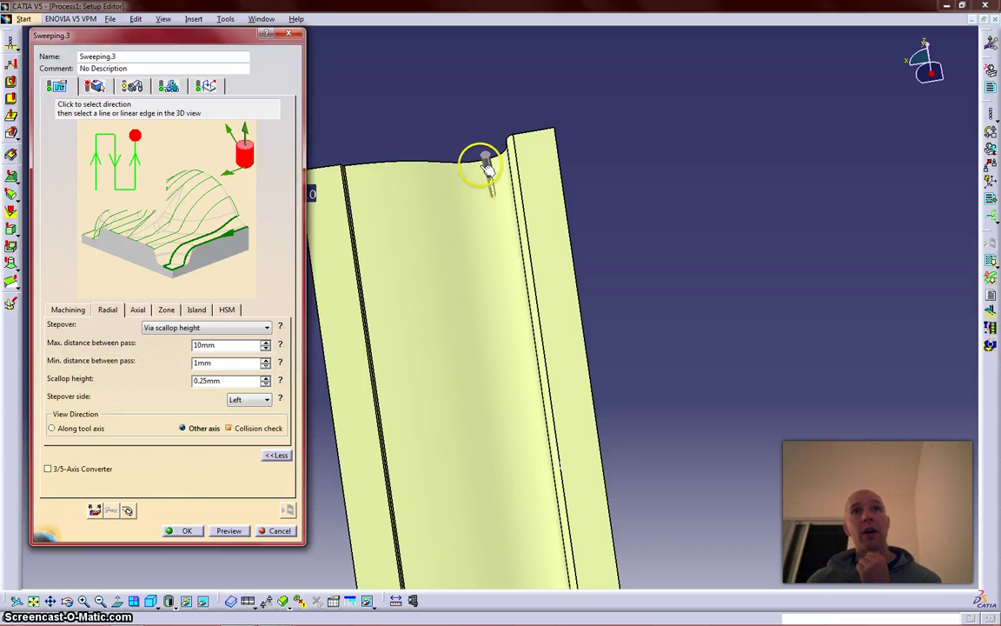
middle_drag(477, 250, 673, 416)
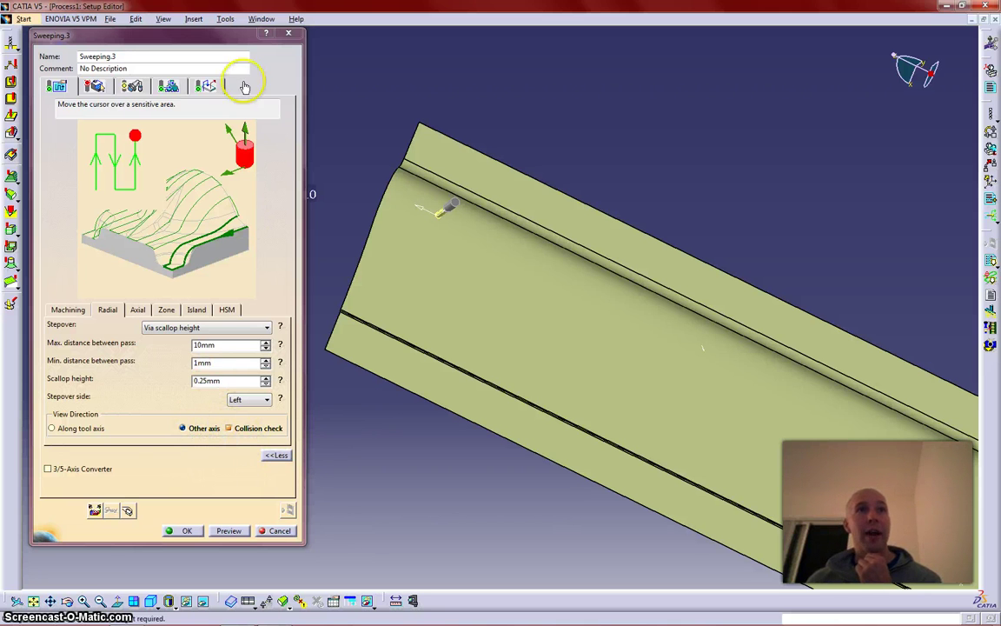
click(226, 128)
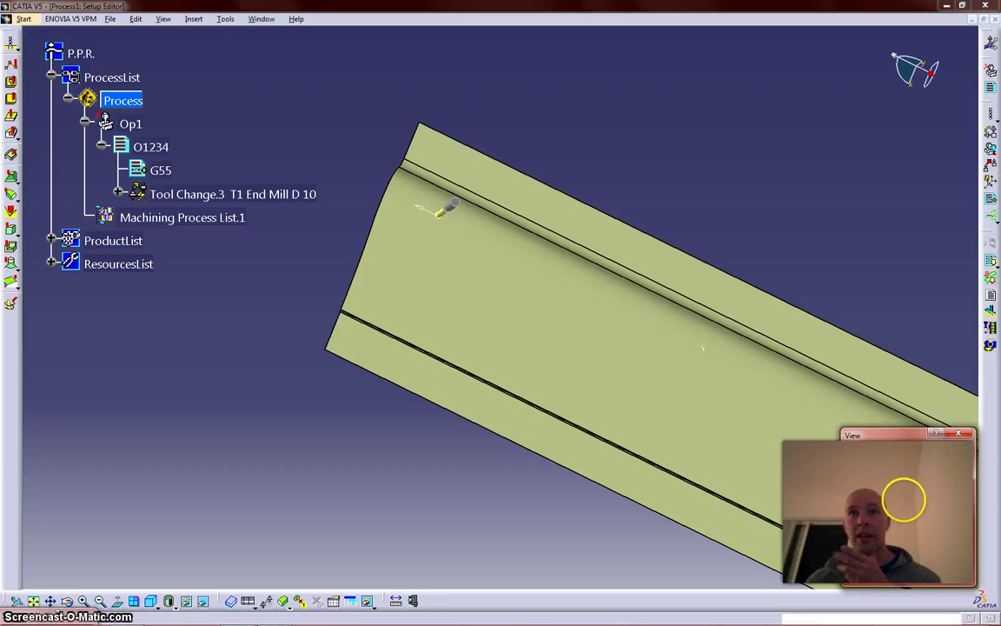
click(392, 414)
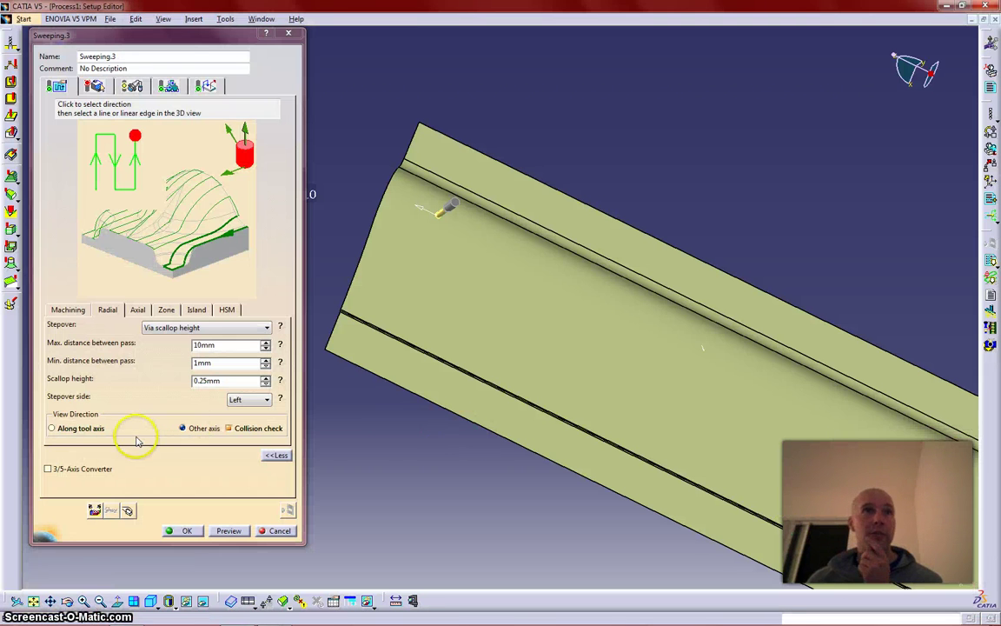
click(52, 429)
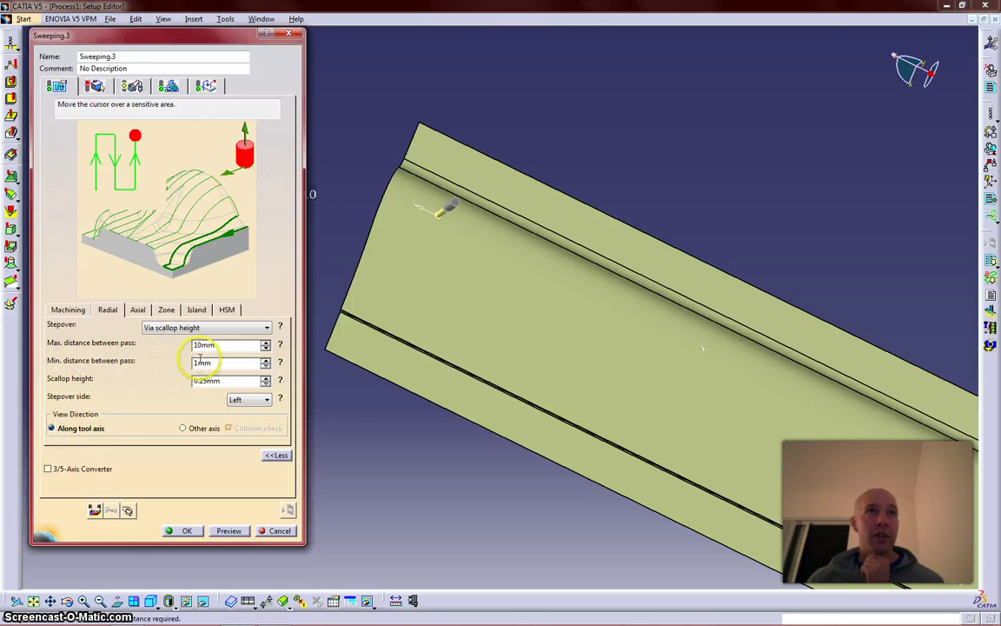
Set the stepover back to Constant with a 10mm maximum distance between passes.
click(200, 328)
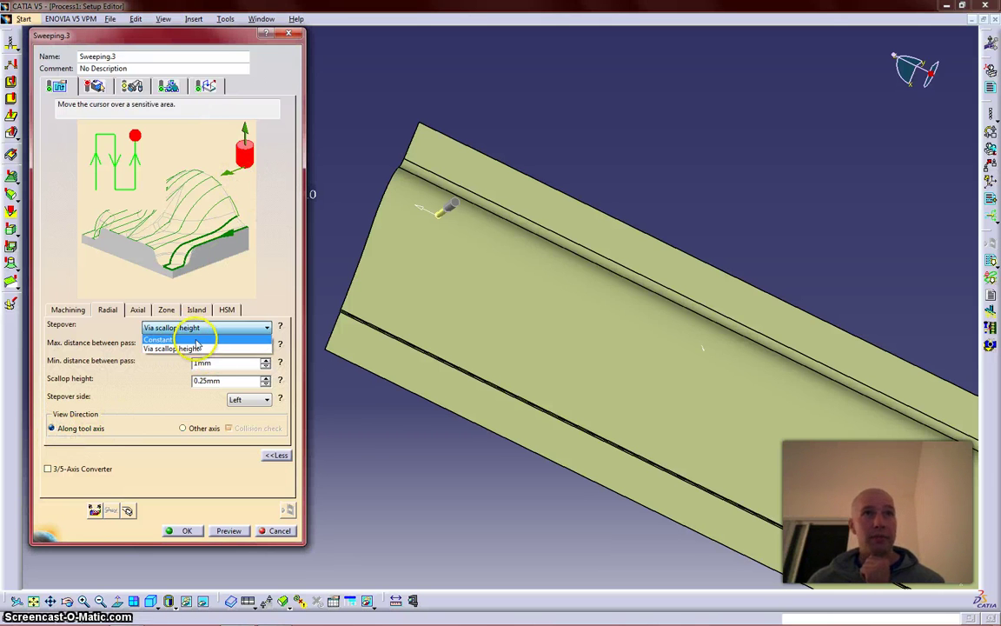
click(200, 338)
double_click(205, 345)
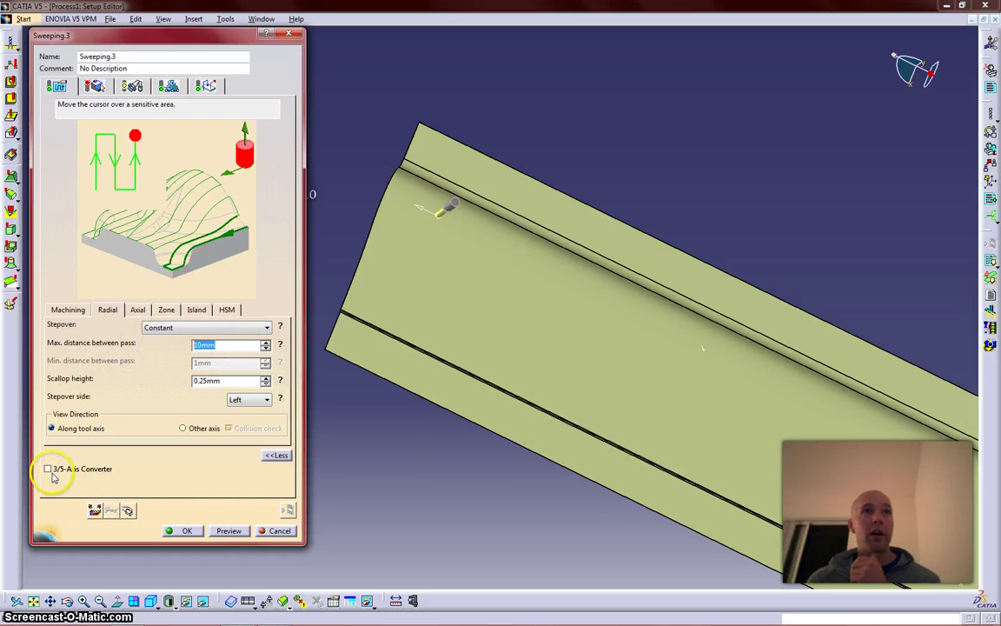
click(68, 310)
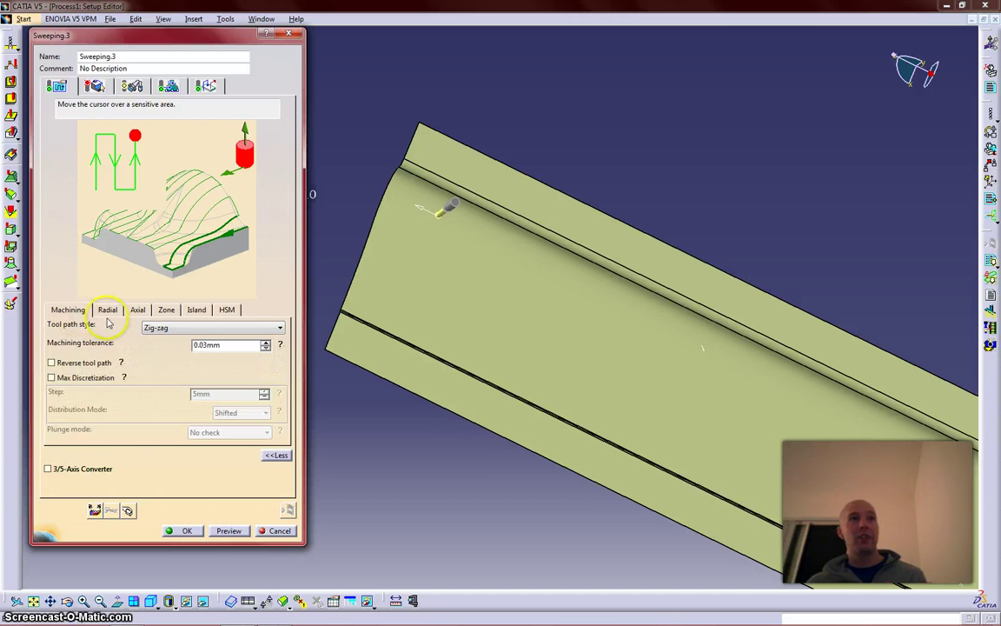
click(109, 310)
click(136, 312)
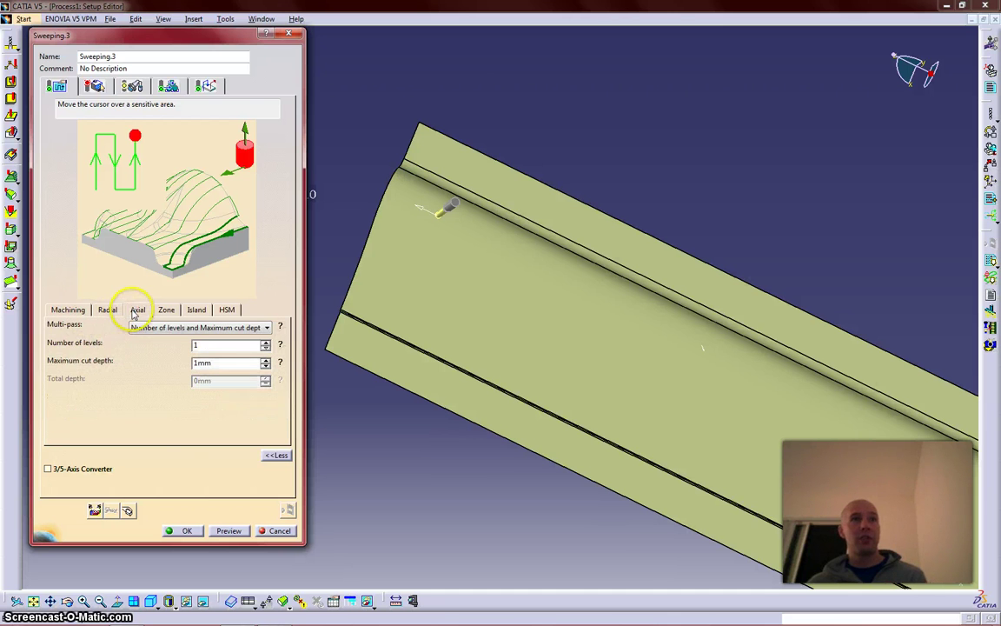
click(82, 309)
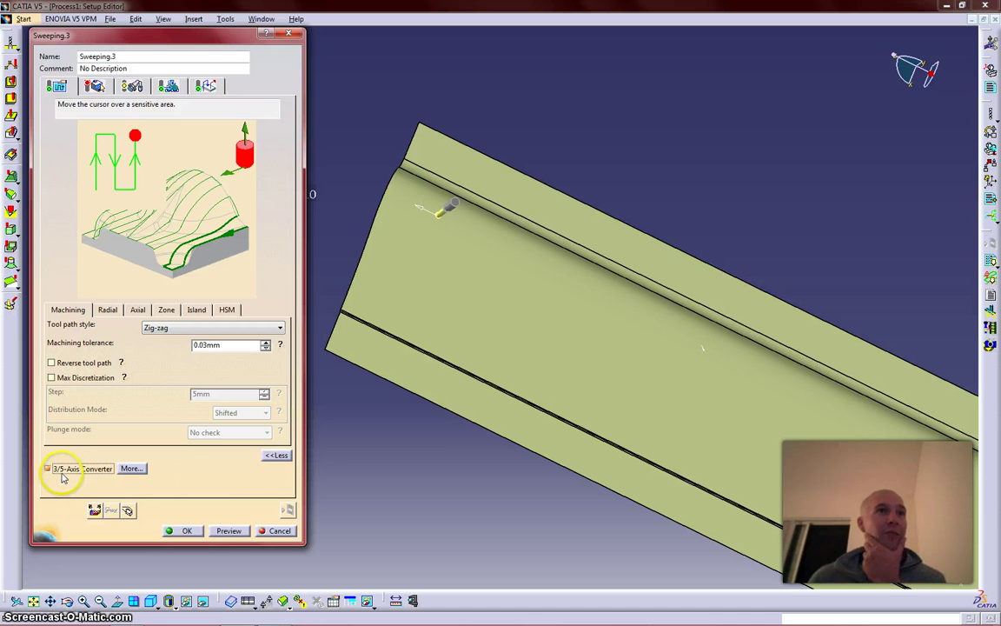
click(123, 472)
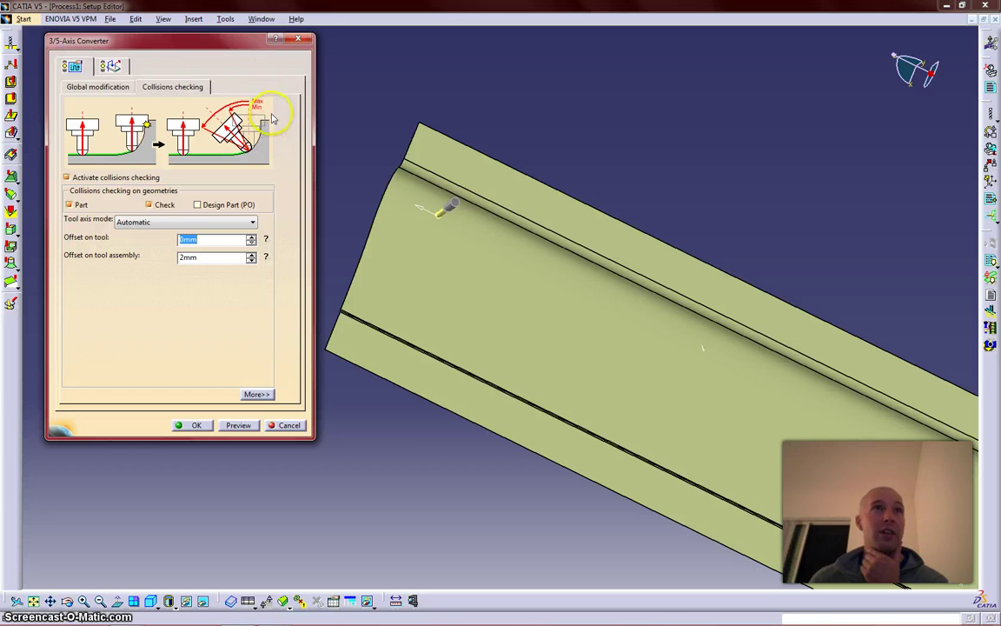
click(113, 87)
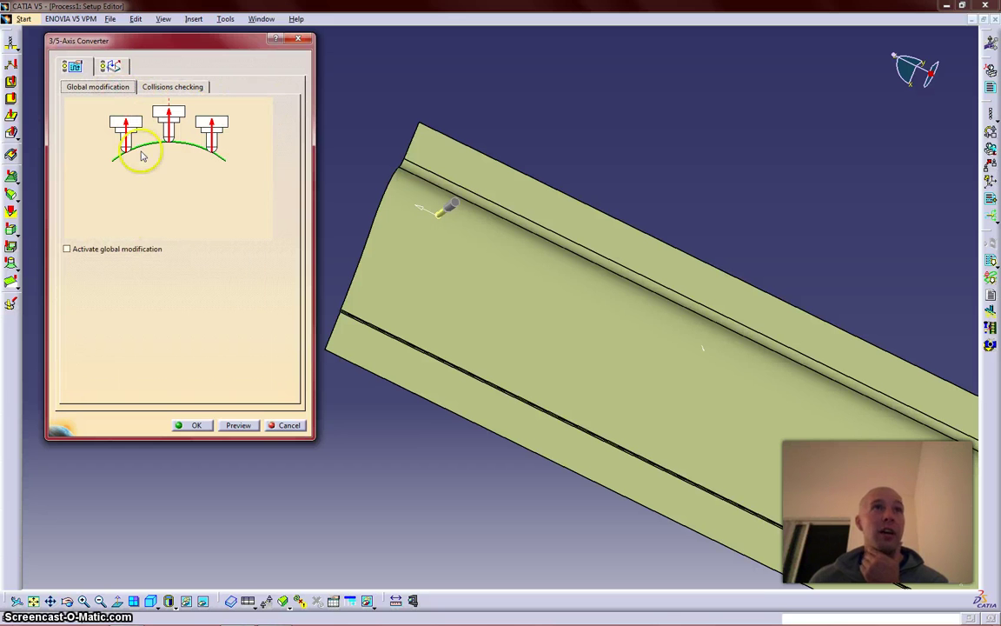
click(100, 249)
click(165, 264)
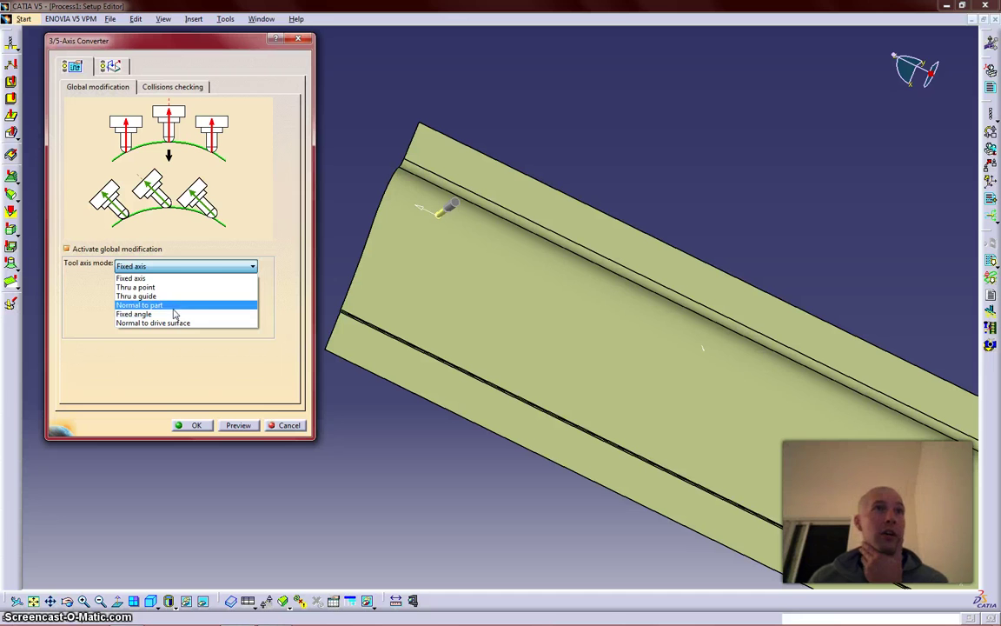
click(180, 295)
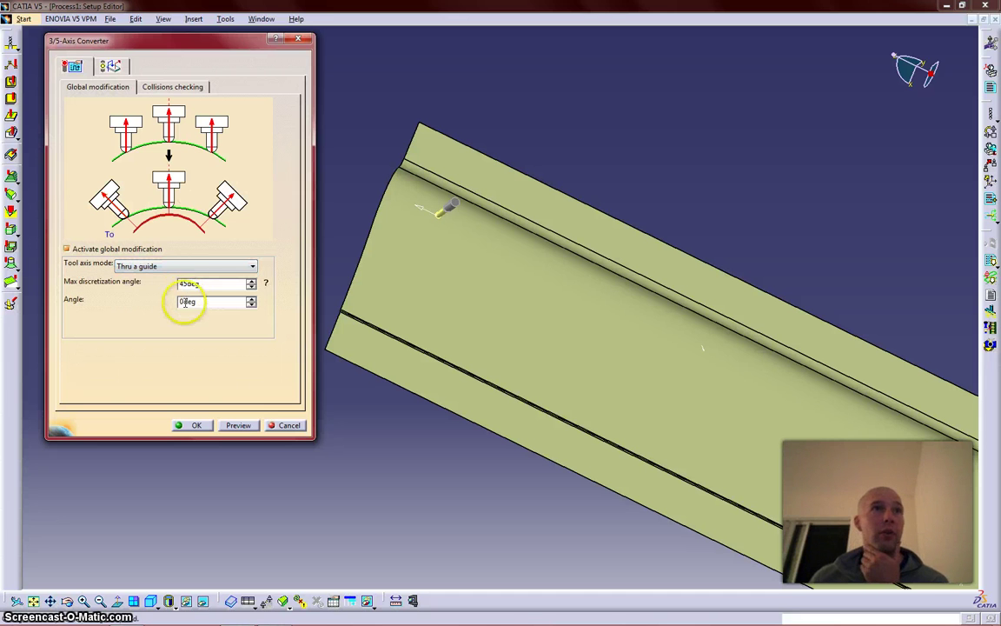
click(140, 217)
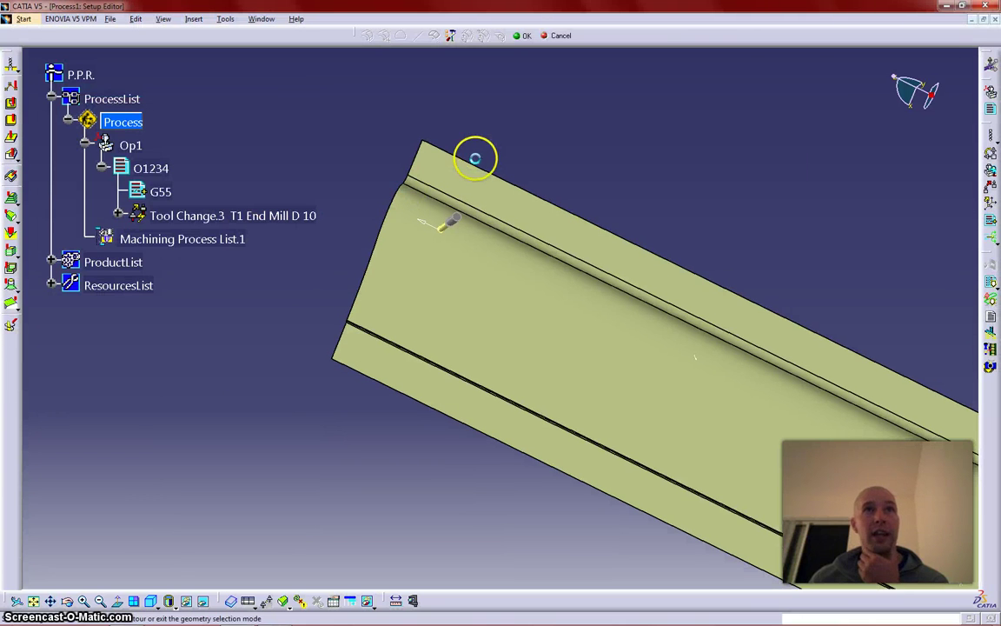
click(425, 143)
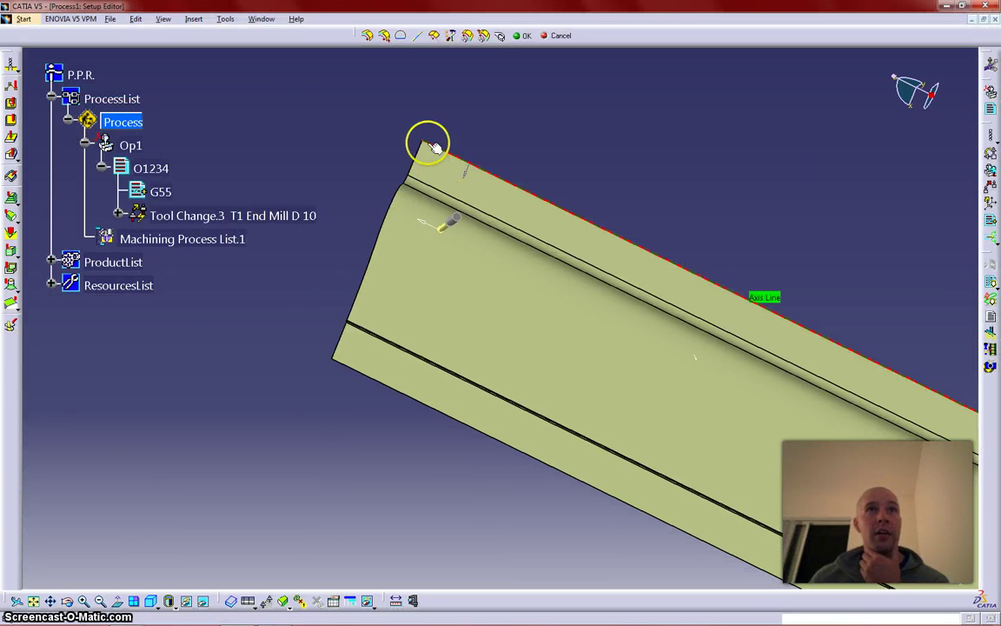
click(523, 36)
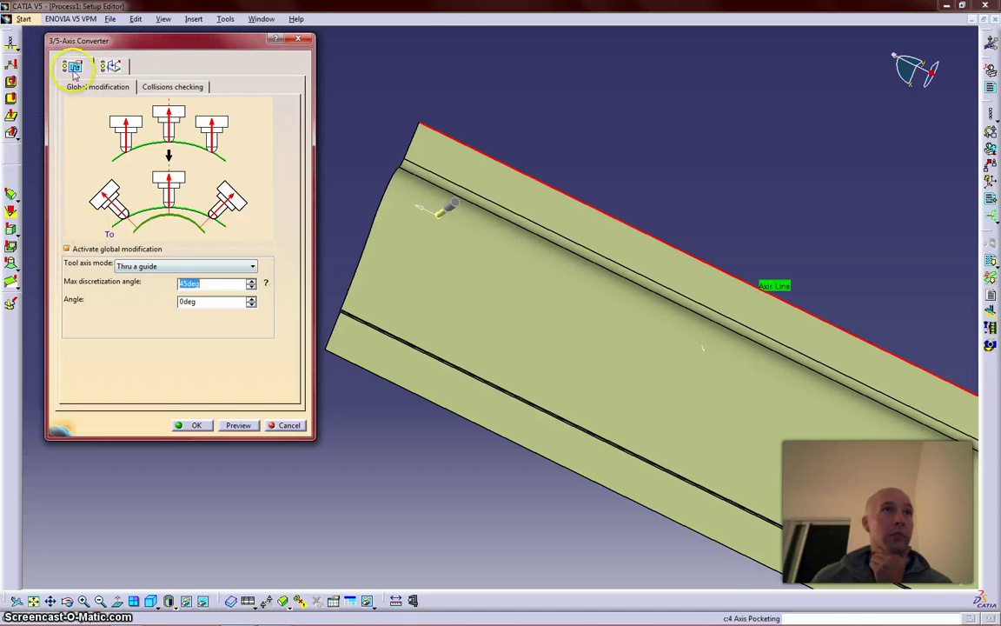
click(110, 66)
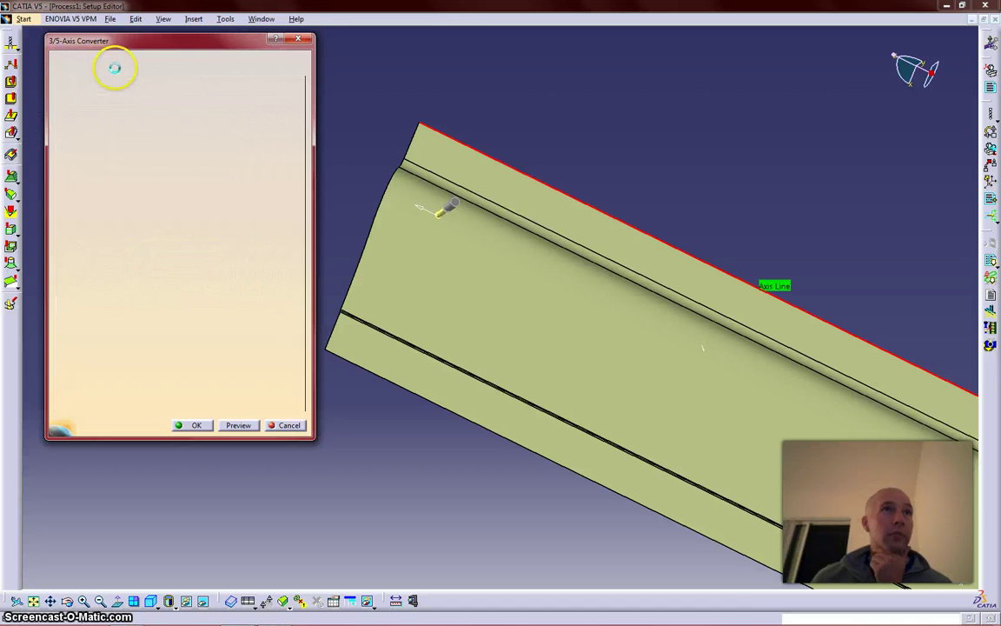
click(280, 426)
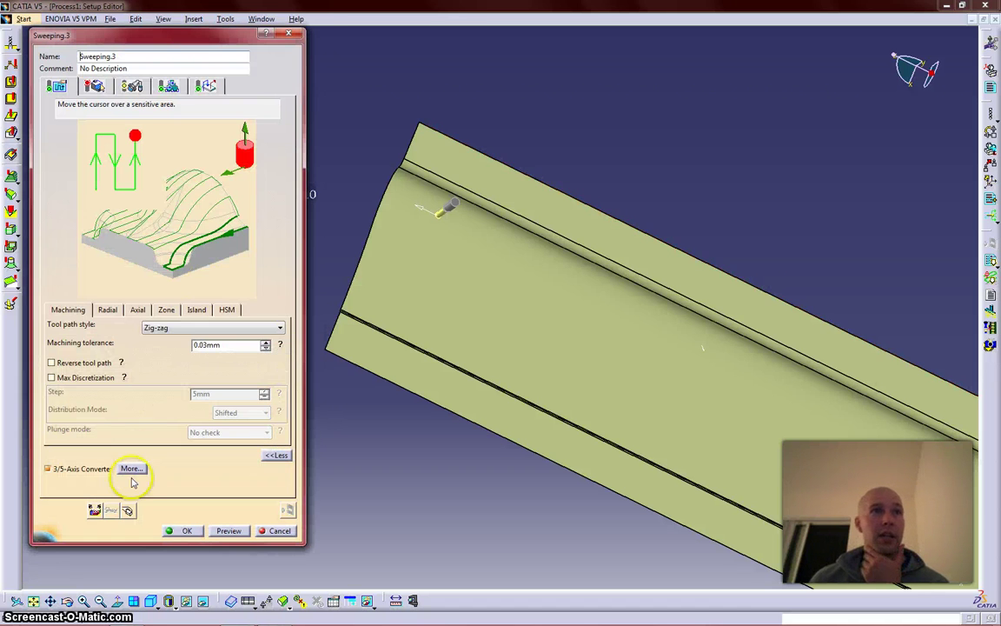
Switch the 3/5-Axis Converter off and review the radial and axial multi-pass settings.
click(87, 469)
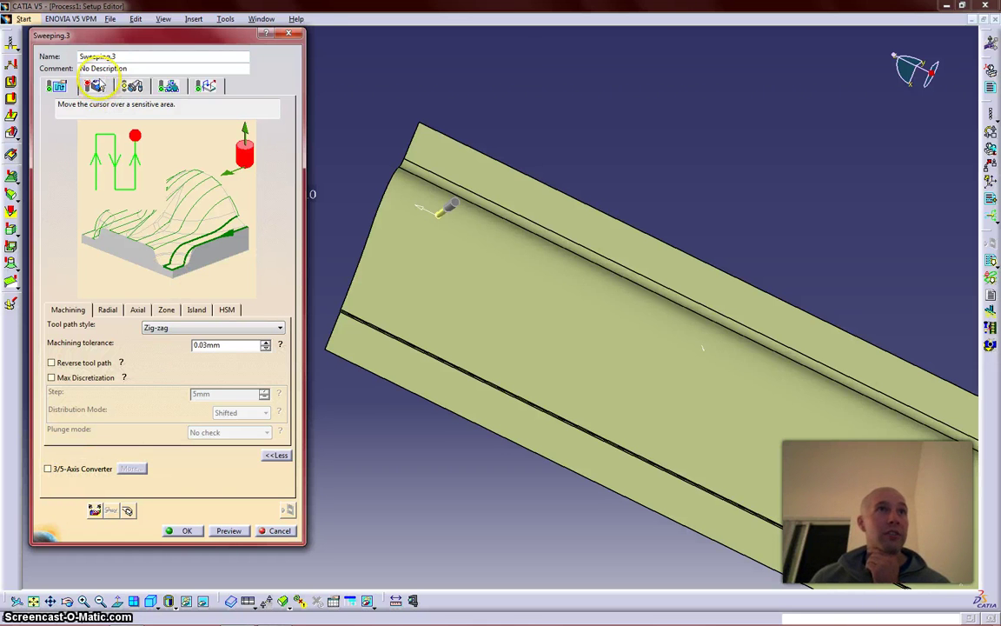
click(58, 86)
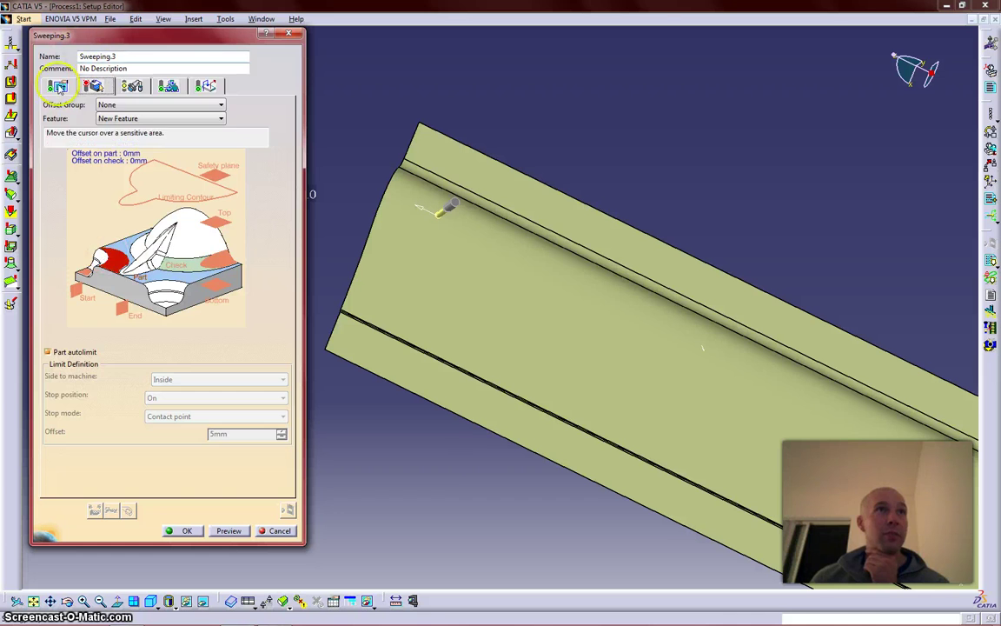
click(57, 86)
click(110, 310)
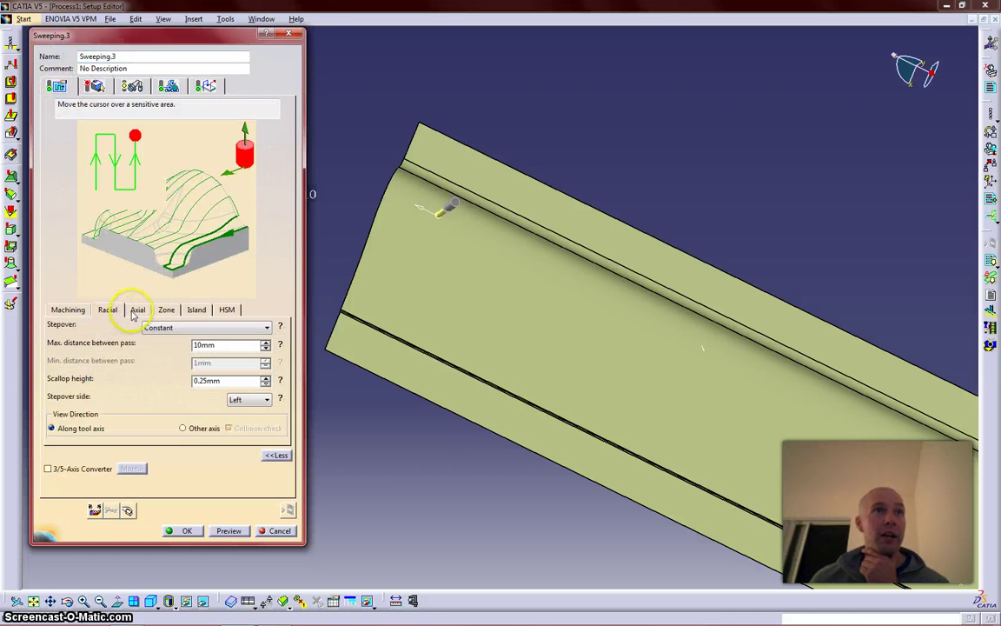
click(137, 309)
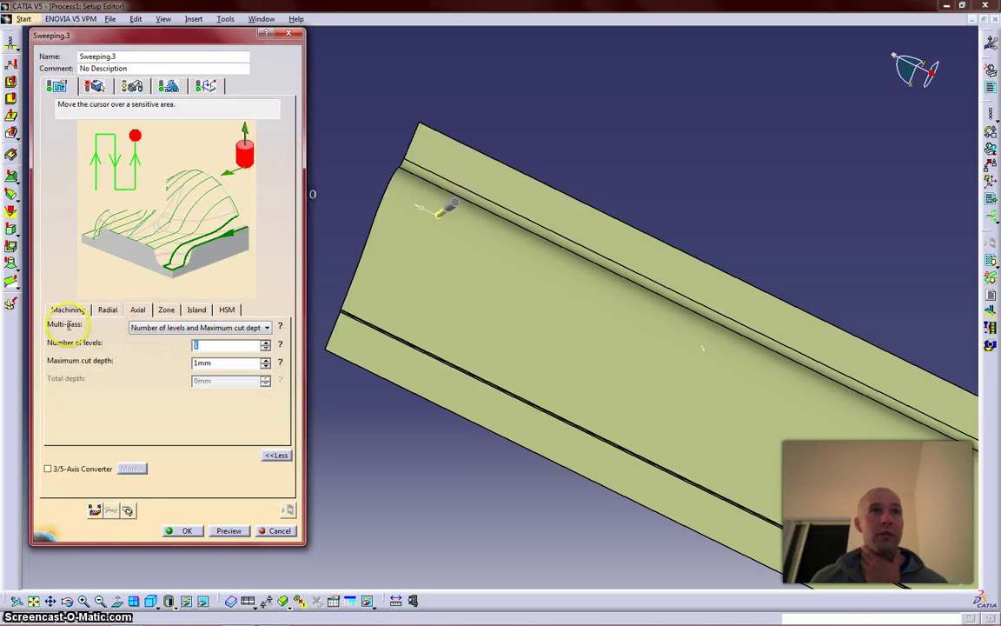
double_click(196, 345)
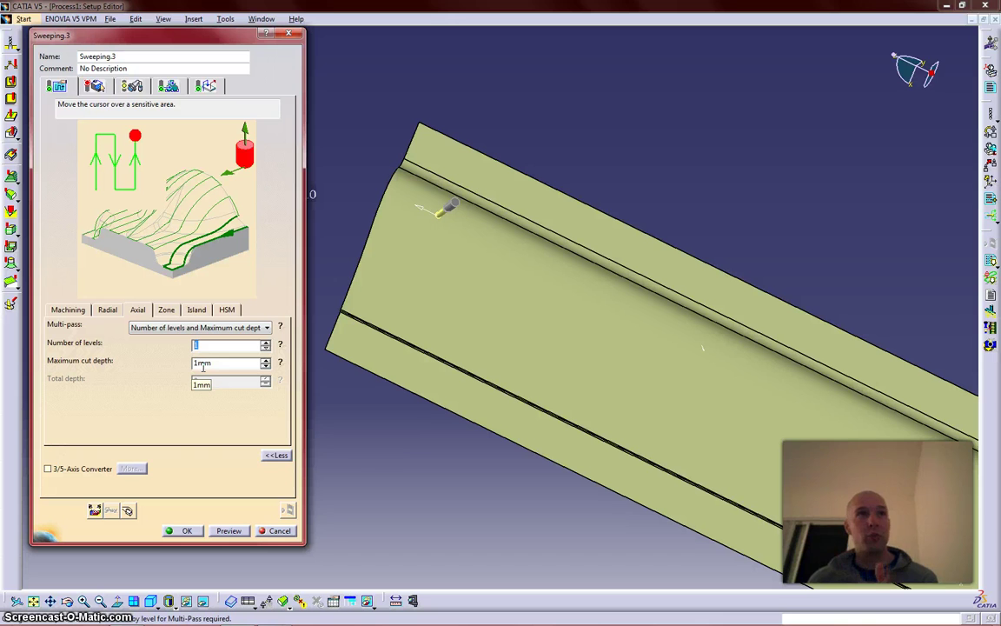
Toggle High speed milling on and off to compare corner rounding, leaving it switched off.
click(166, 310)
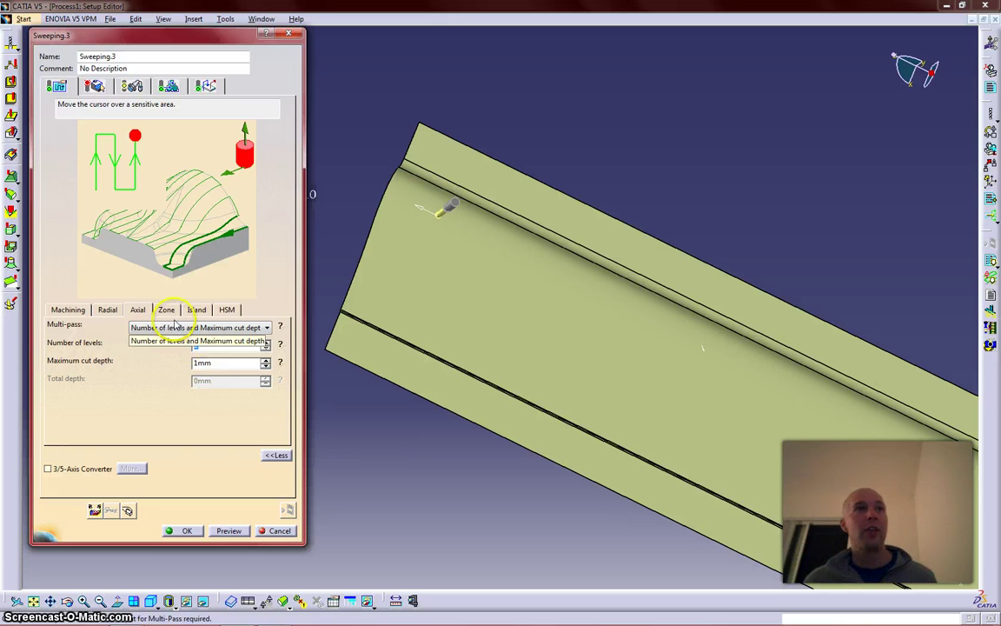
click(227, 310)
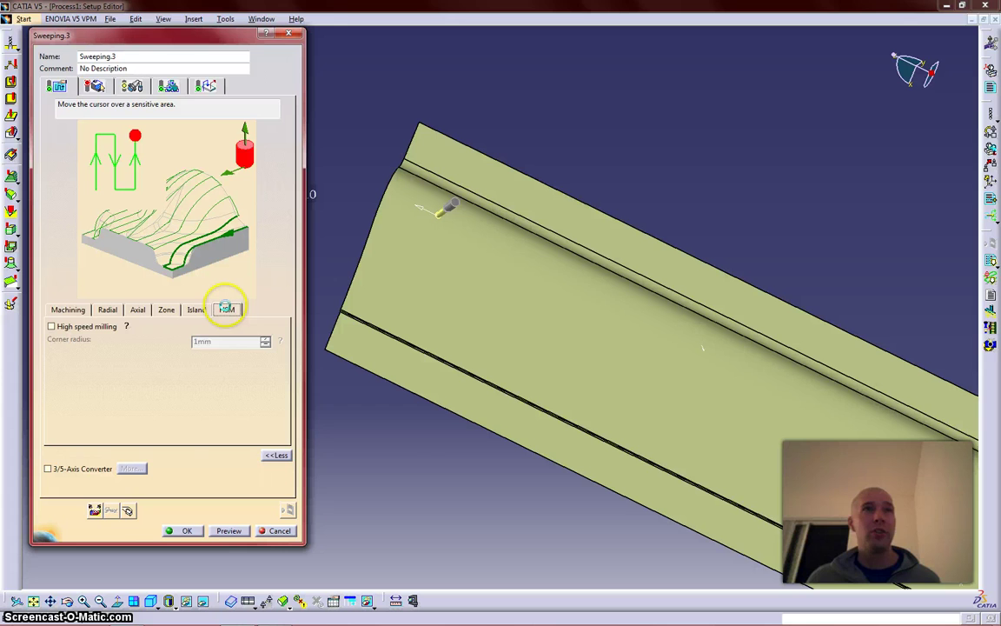
click(58, 328)
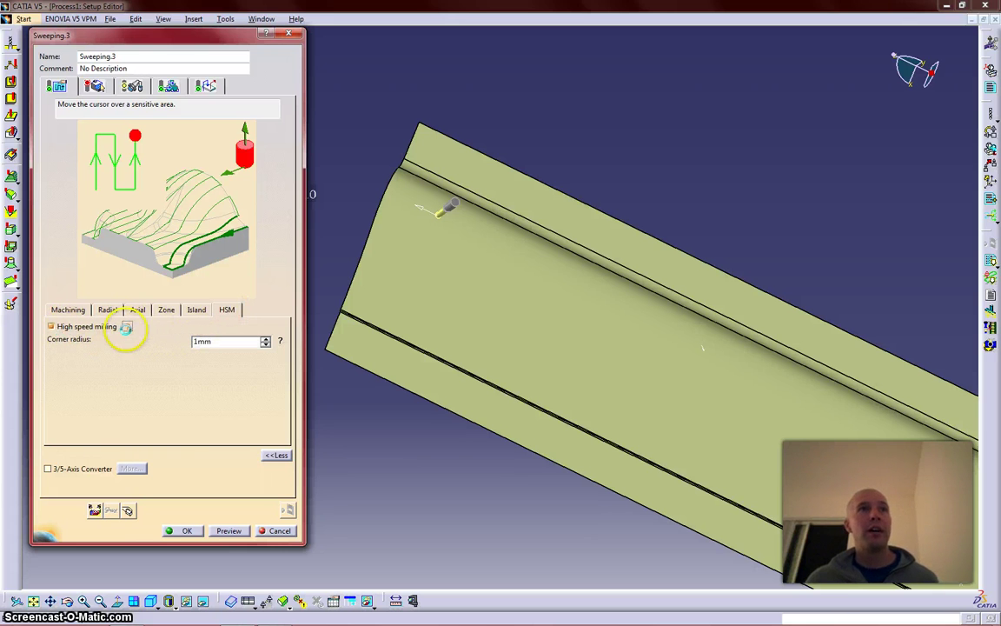
click(101, 329)
click(103, 328)
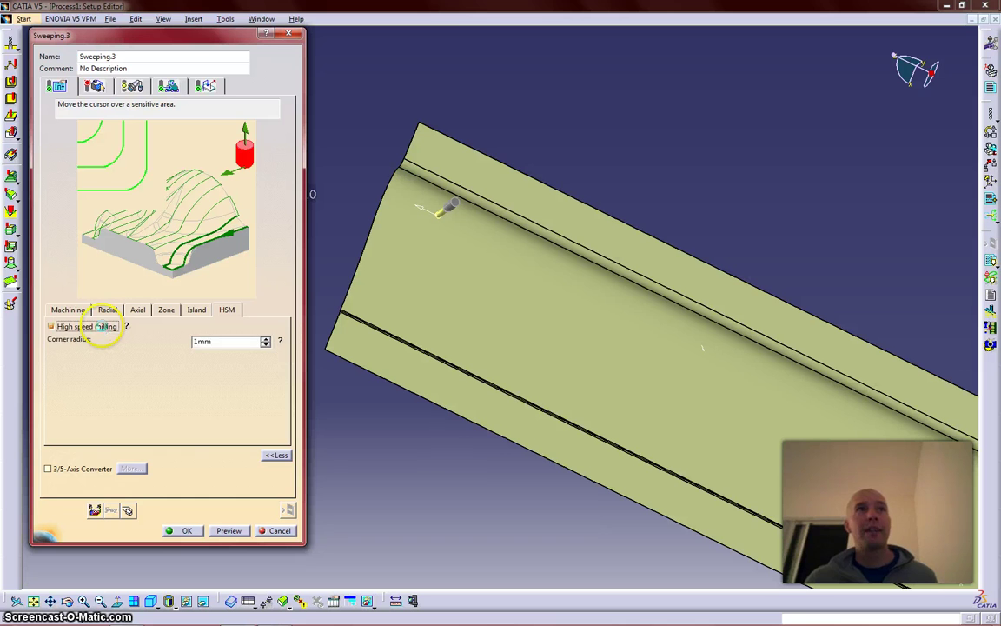
click(103, 329)
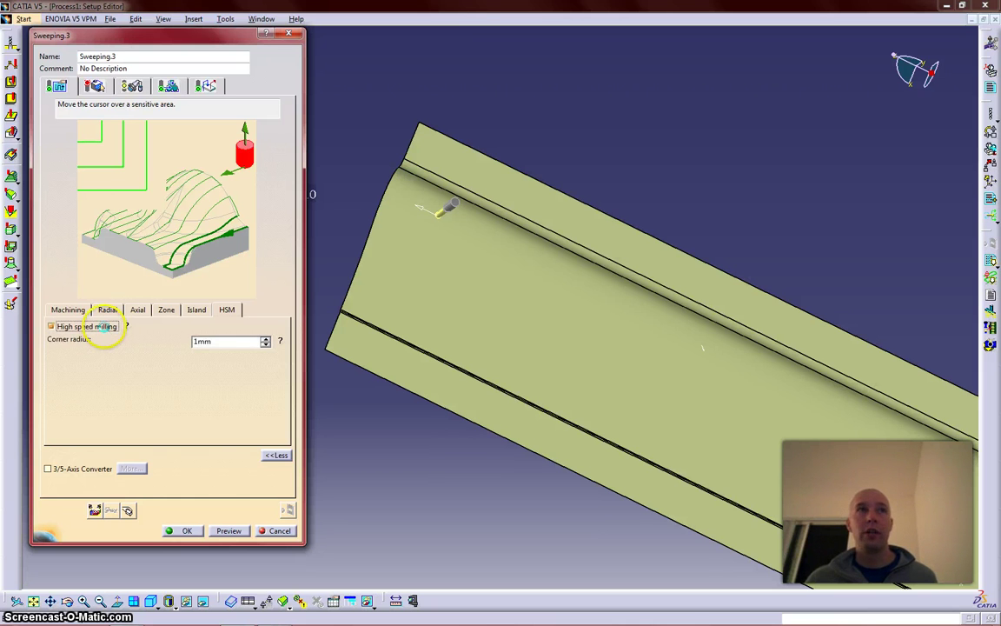
click(108, 332)
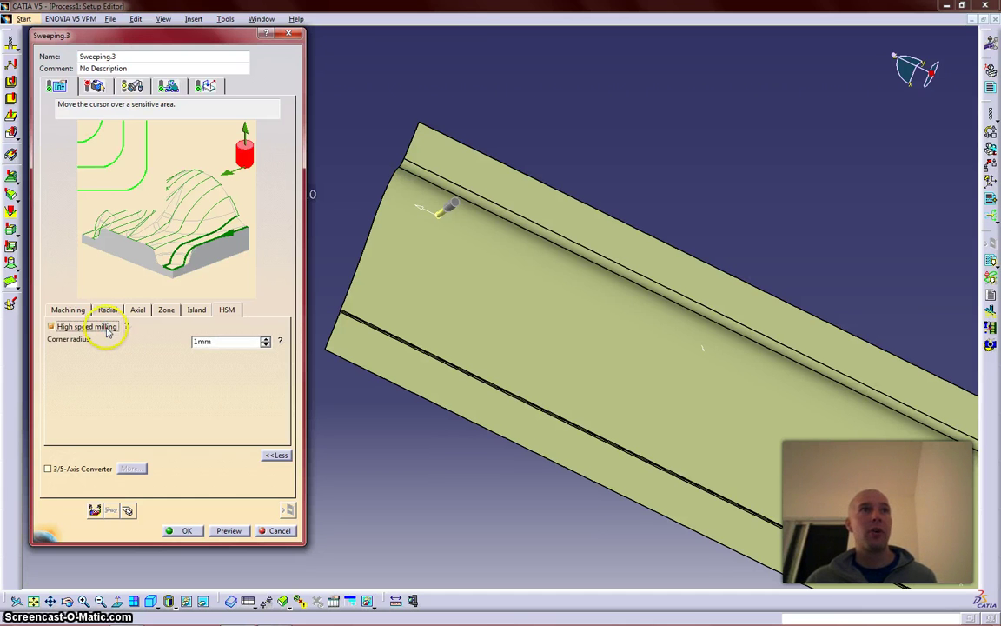
click(109, 330)
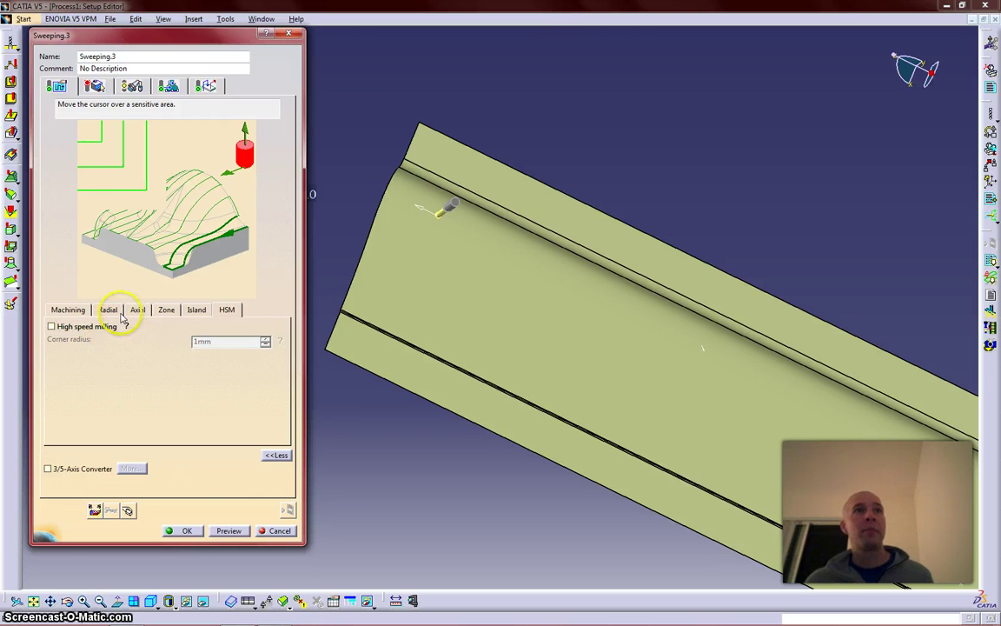
click(109, 310)
On the Geometry tab, pick the curved sheet in the 3D view as the Part.
click(96, 84)
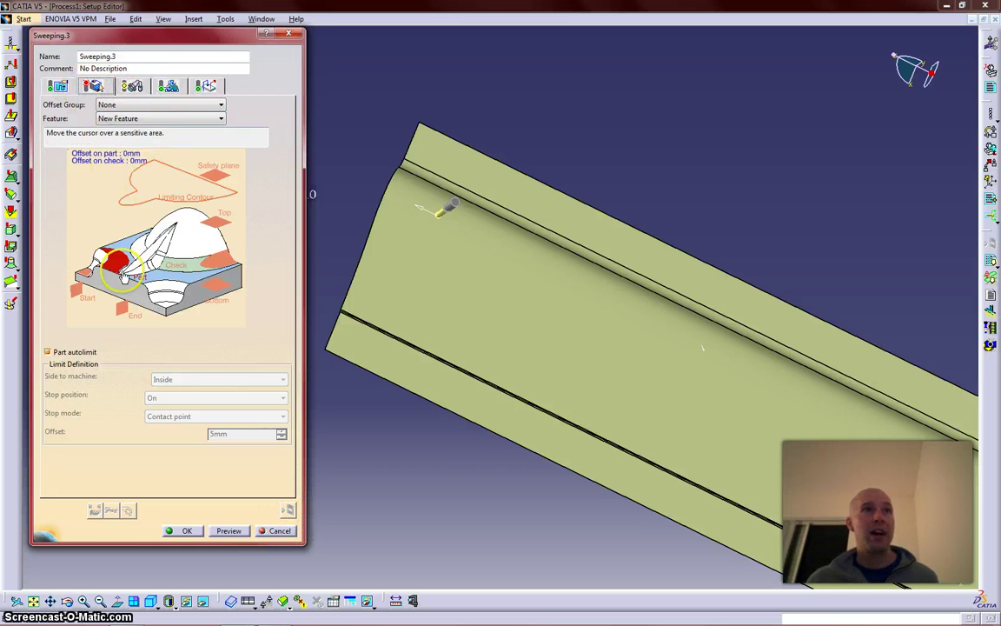
click(112, 258)
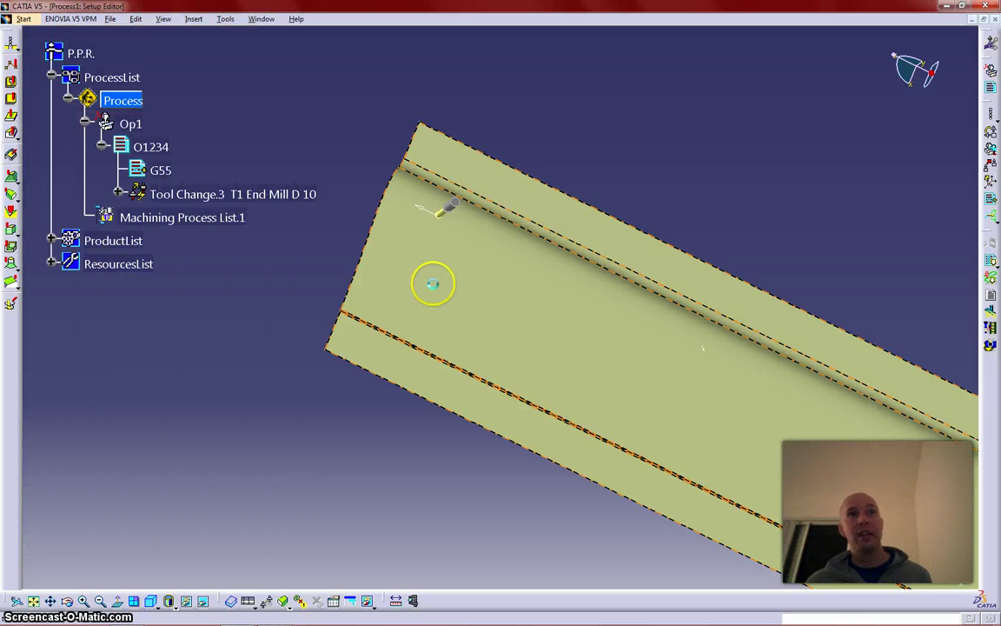
click(352, 276)
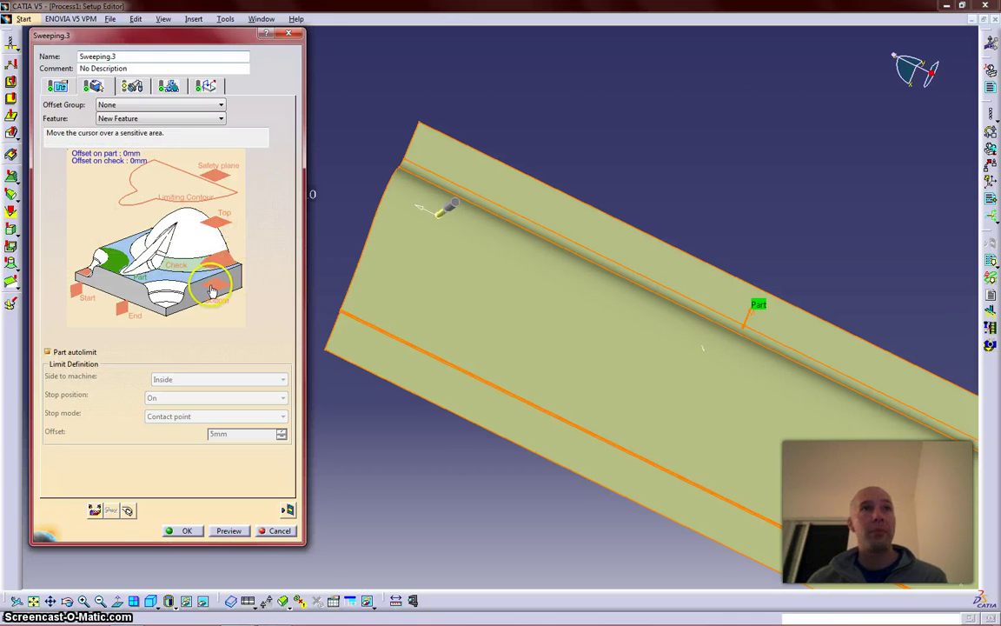
Start the limiting contour at the part's top edge and extend it with Navigate on Edges Until an Edge.
click(223, 180)
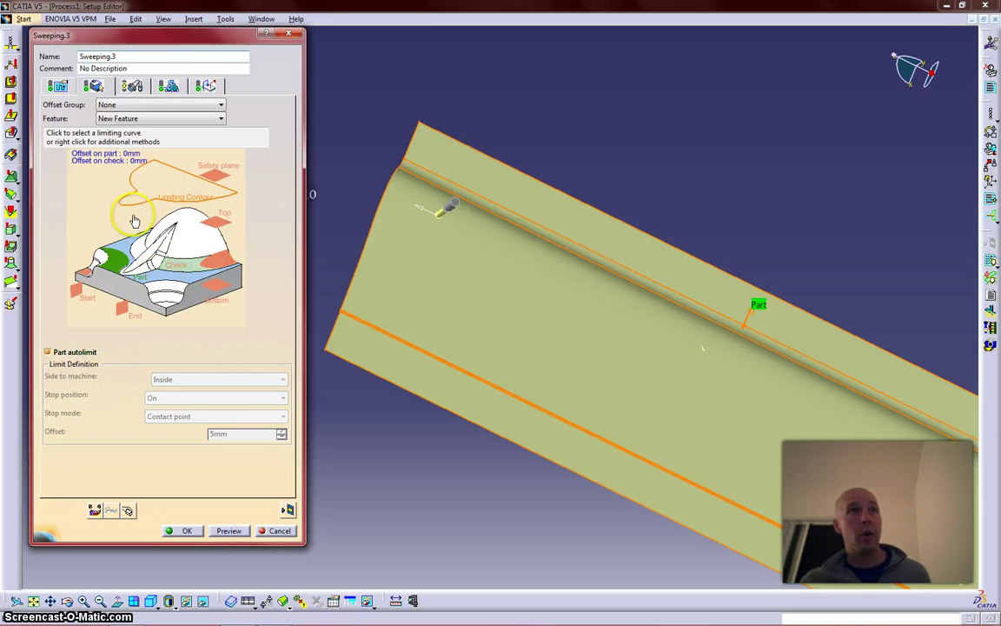
click(186, 191)
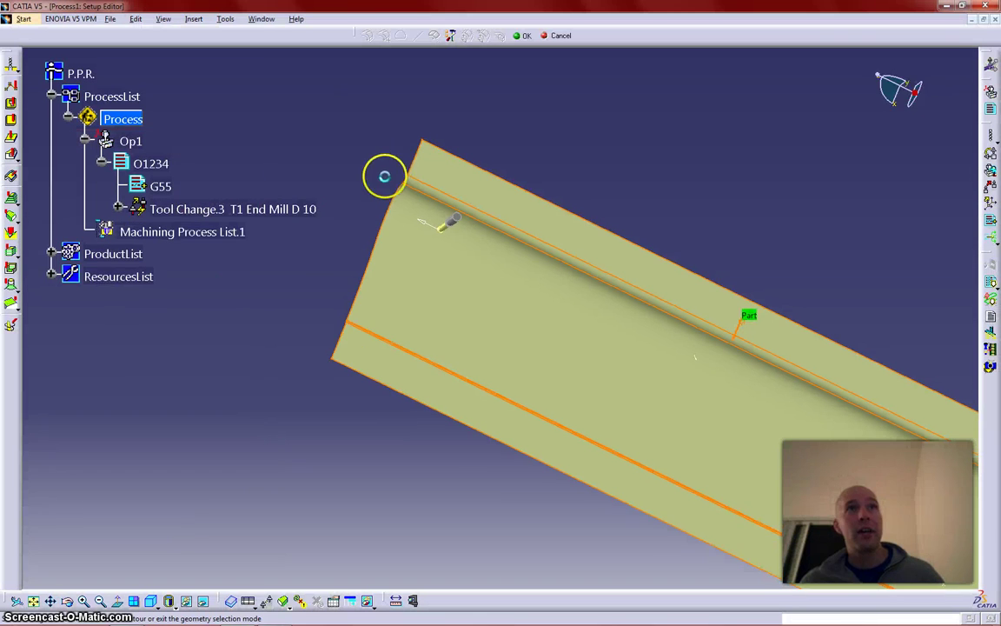
click(428, 153)
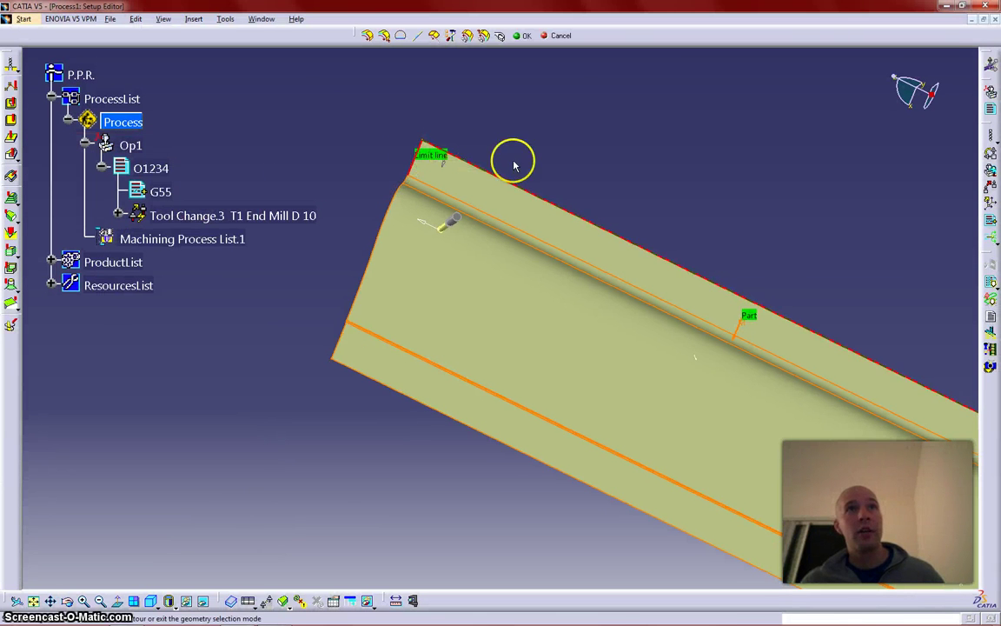
middle_drag(762, 259, 534, 156)
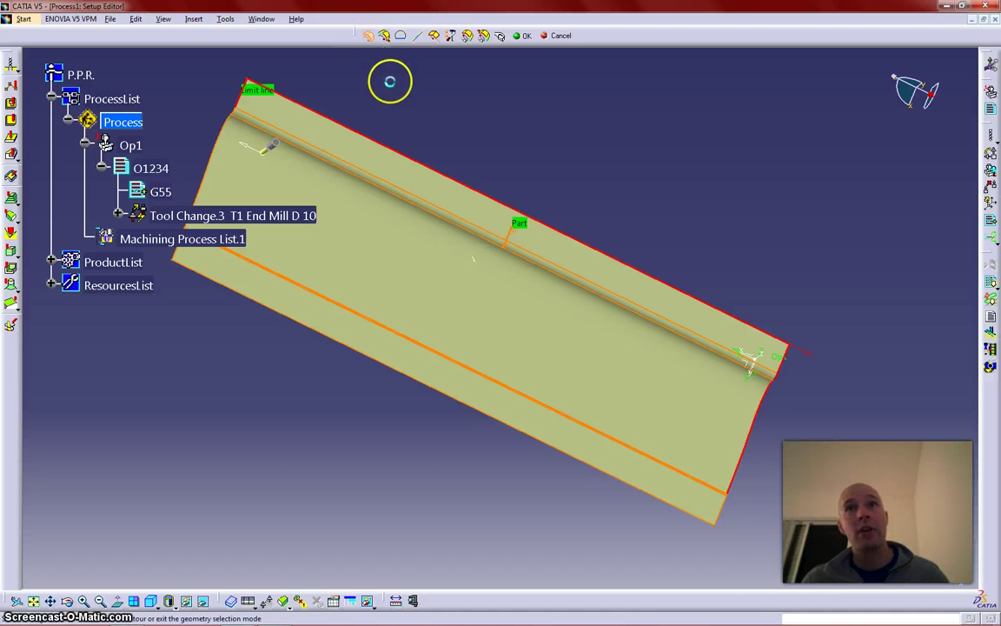
click(385, 38)
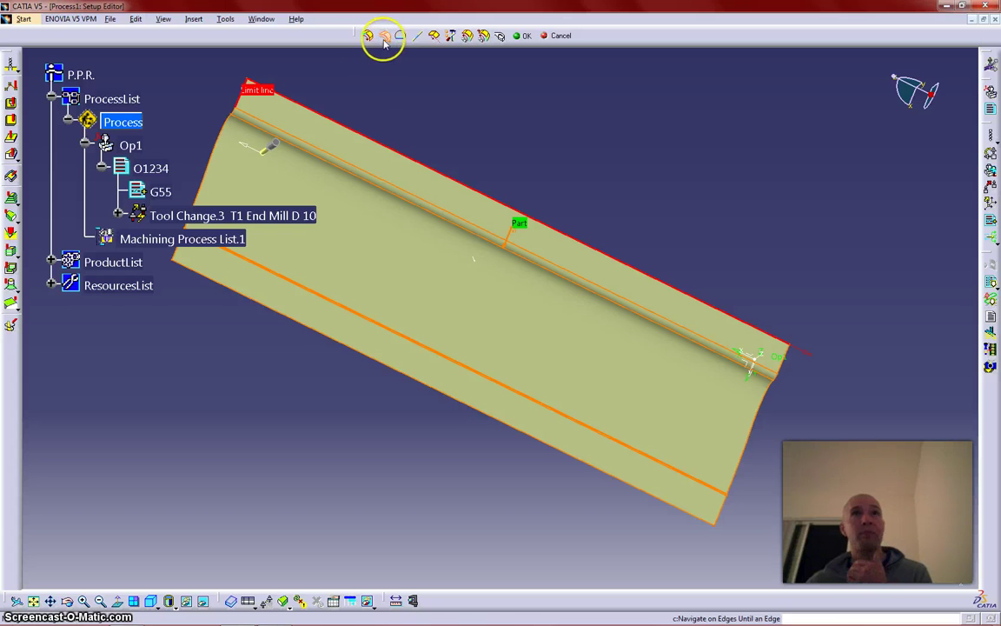
Chain the boundary with Navigate on Belt of Edges, adding the curved corner and short vertical edges.
click(369, 36)
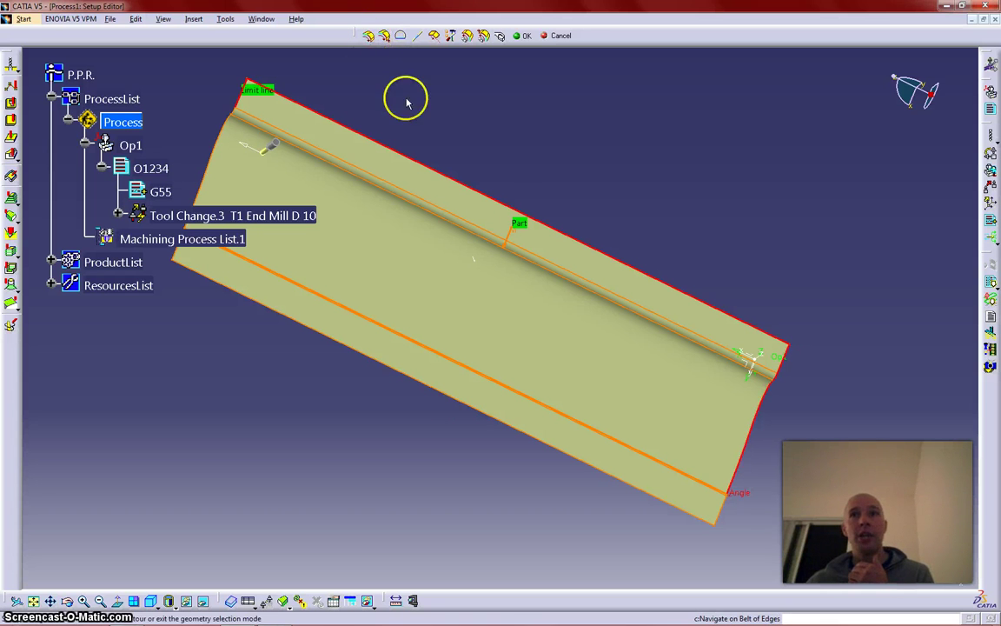
middle_click(724, 492)
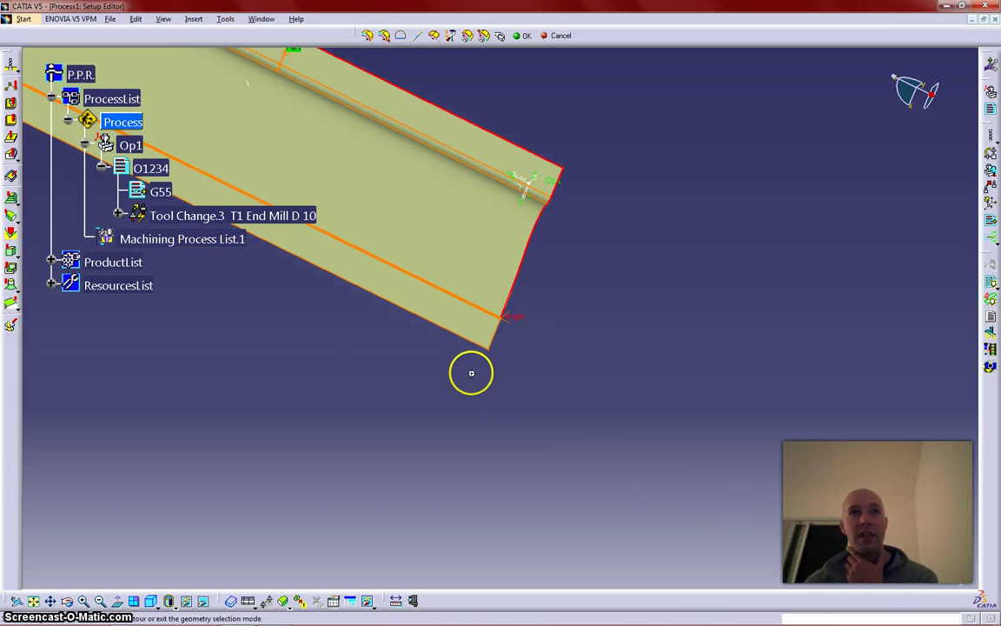
middle_drag(469, 368, 641, 59)
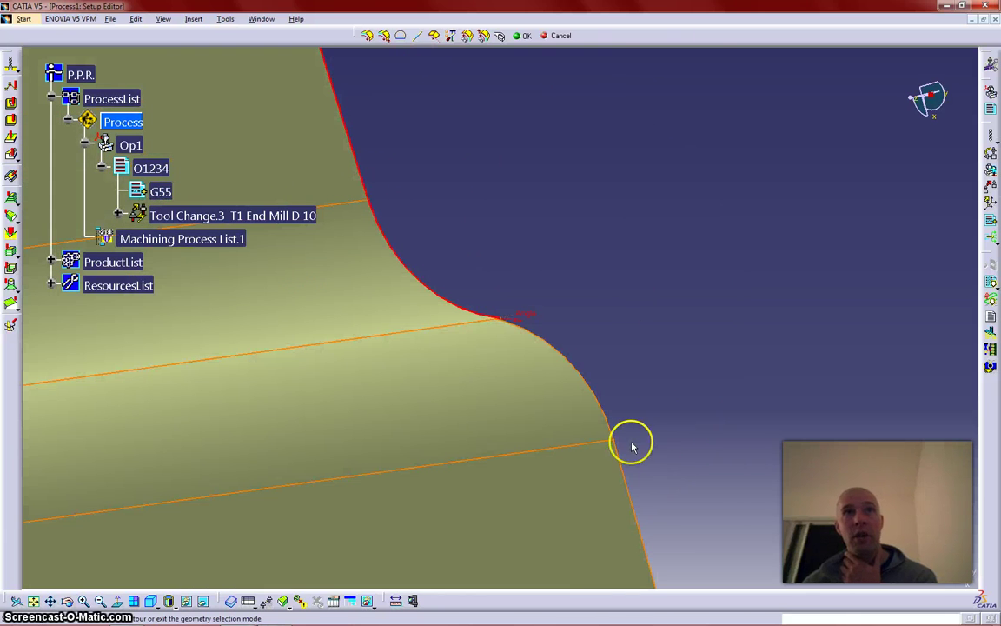
middle_drag(617, 353, 627, 555)
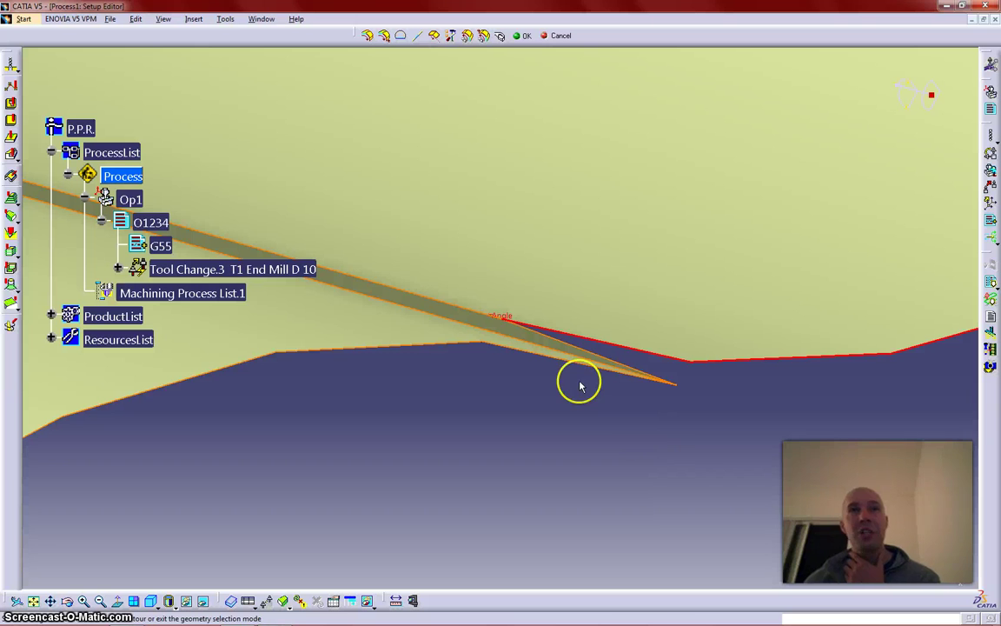
click(563, 337)
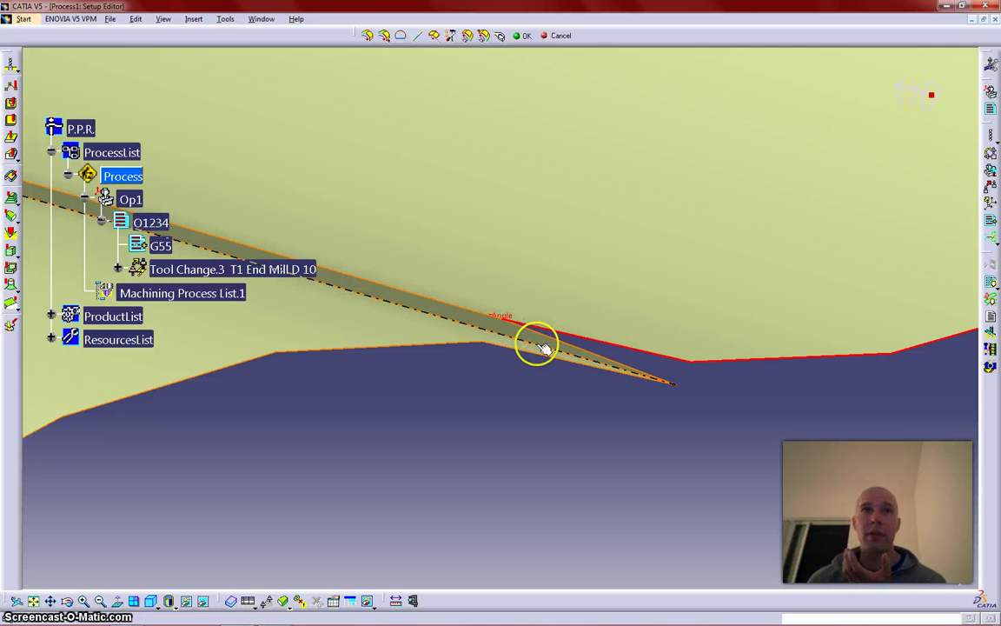
middle_drag(539, 344, 548, 268)
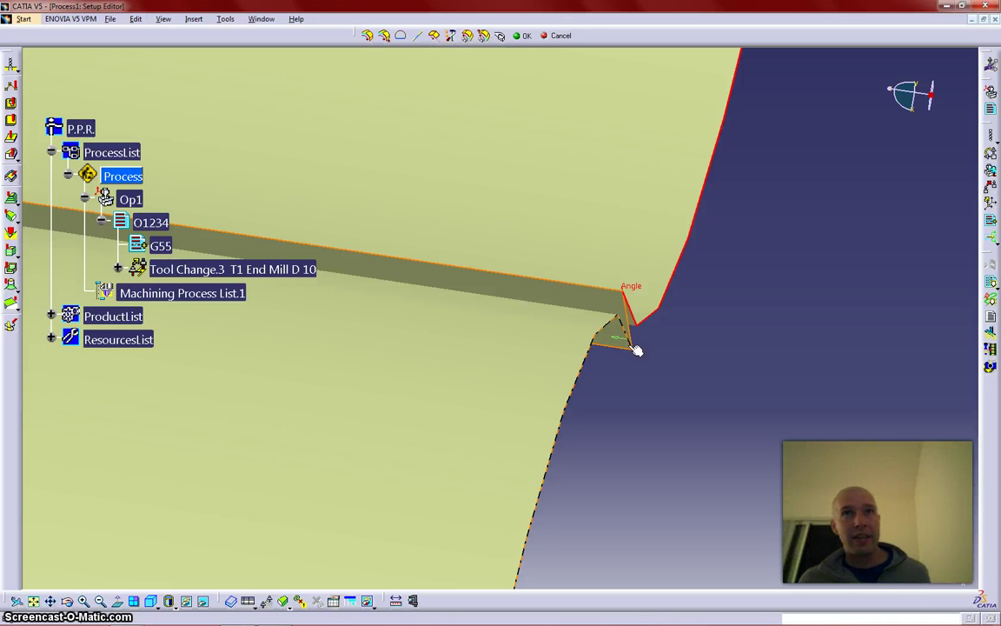
click(626, 318)
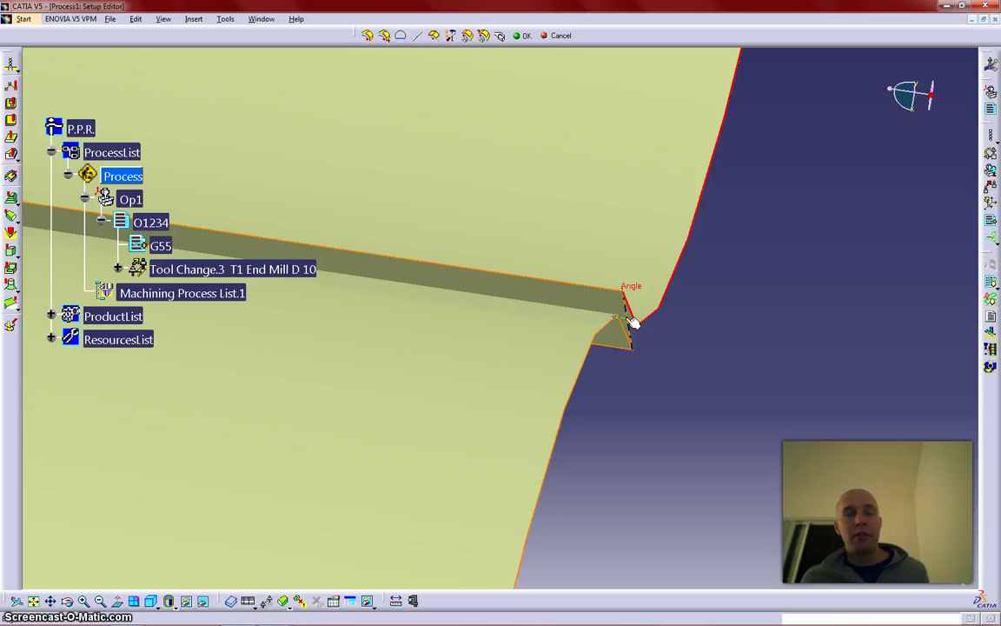
click(655, 328)
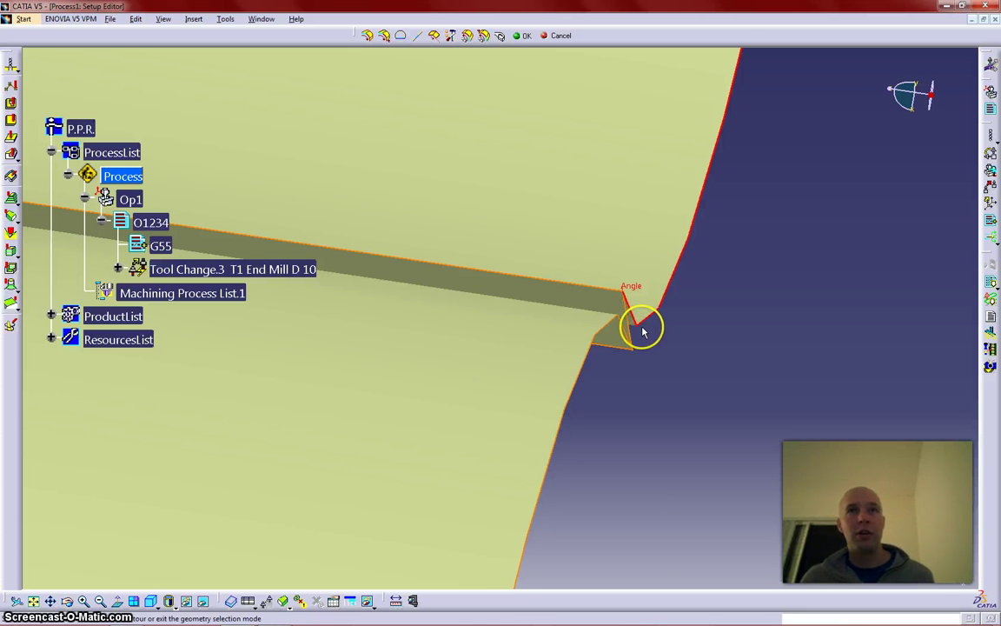
click(626, 320)
middle_drag(626, 321, 387, 387)
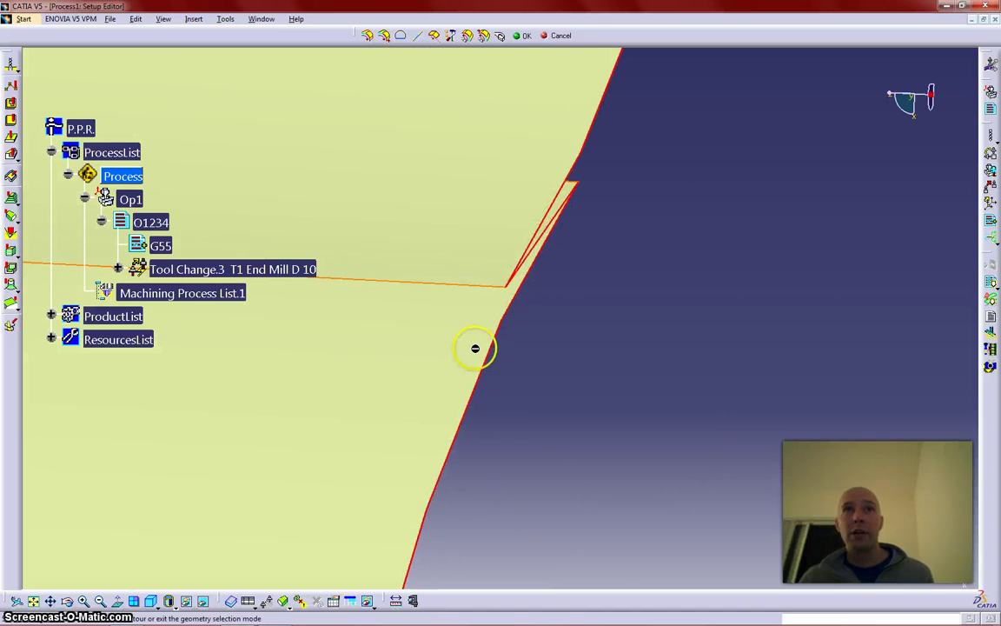
middle_drag(474, 347, 413, 452)
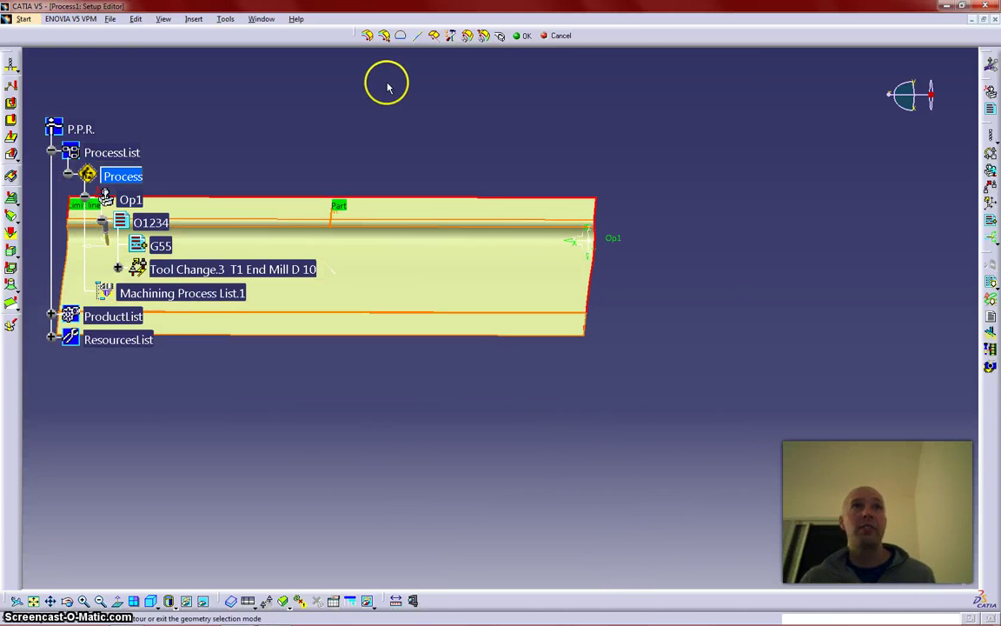
Close the contour with a line across the top and accept it.
click(368, 36)
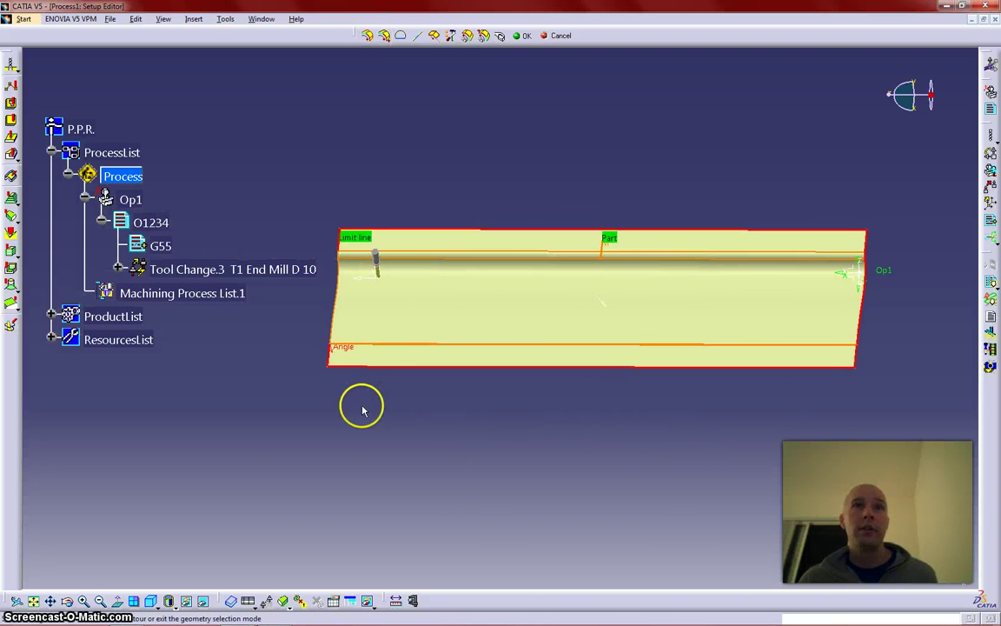
middle_drag(336, 348, 214, 318)
middle_drag(260, 220, 323, 213)
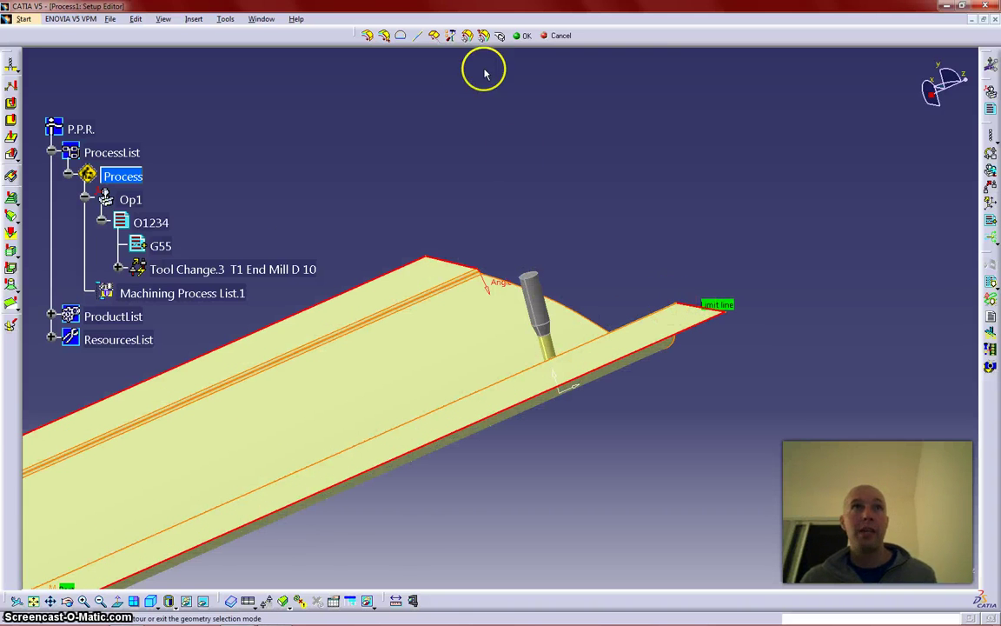
click(404, 40)
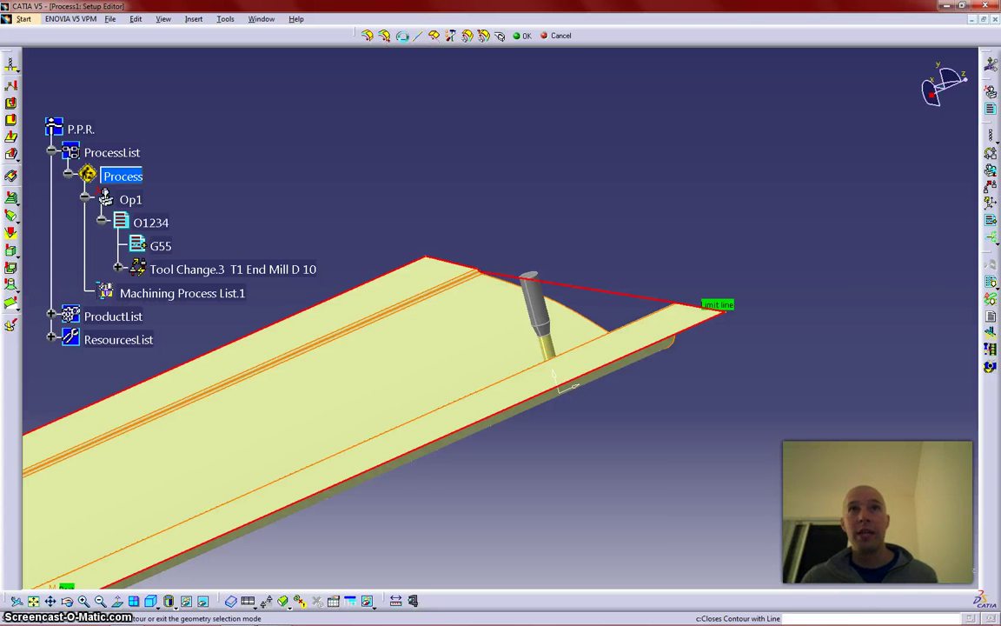
middle_drag(475, 335, 597, 268)
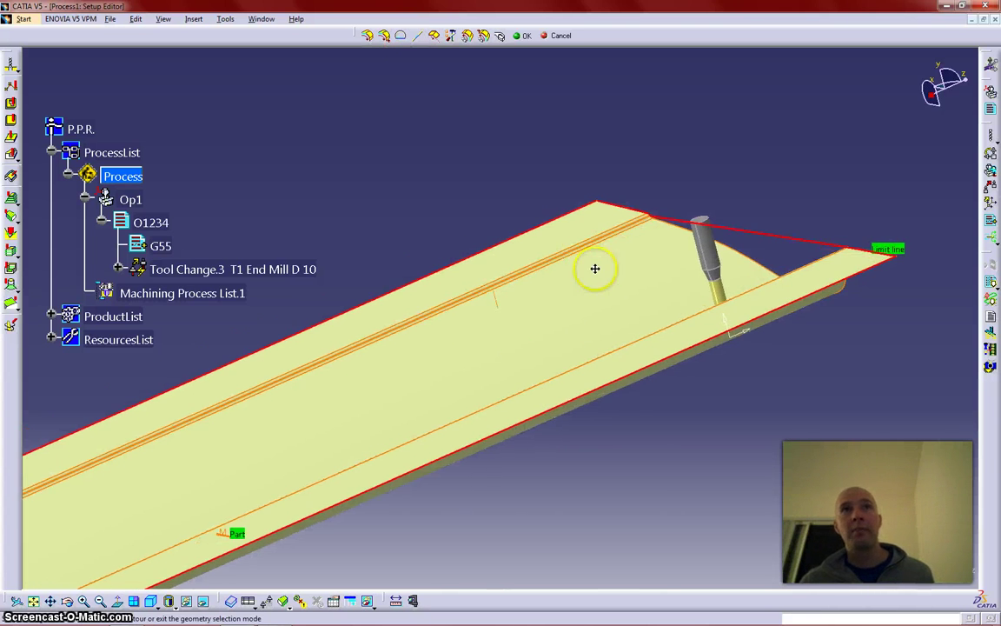
click(524, 37)
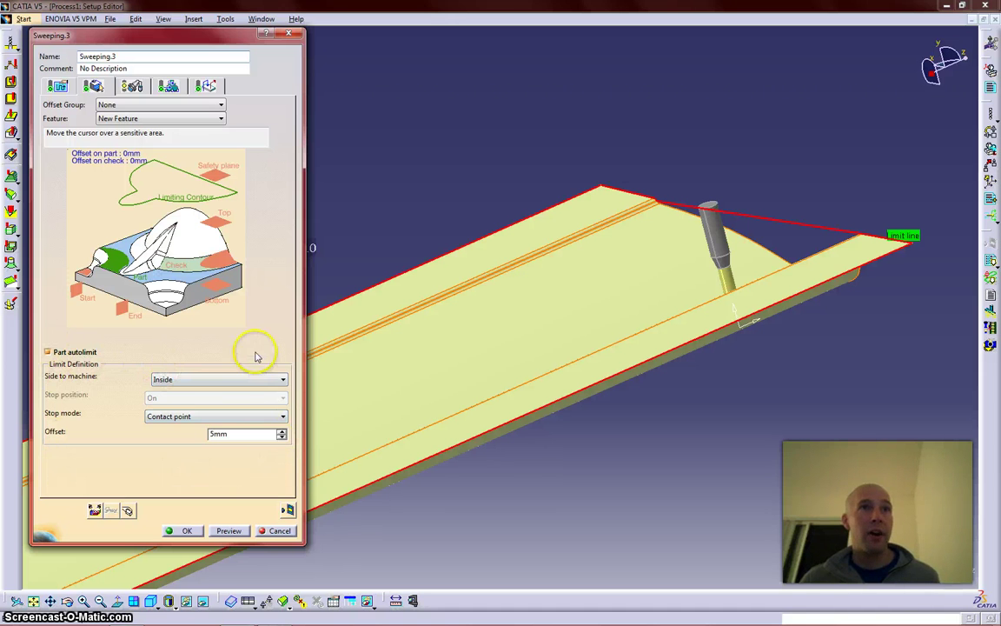
click(185, 417)
click(183, 435)
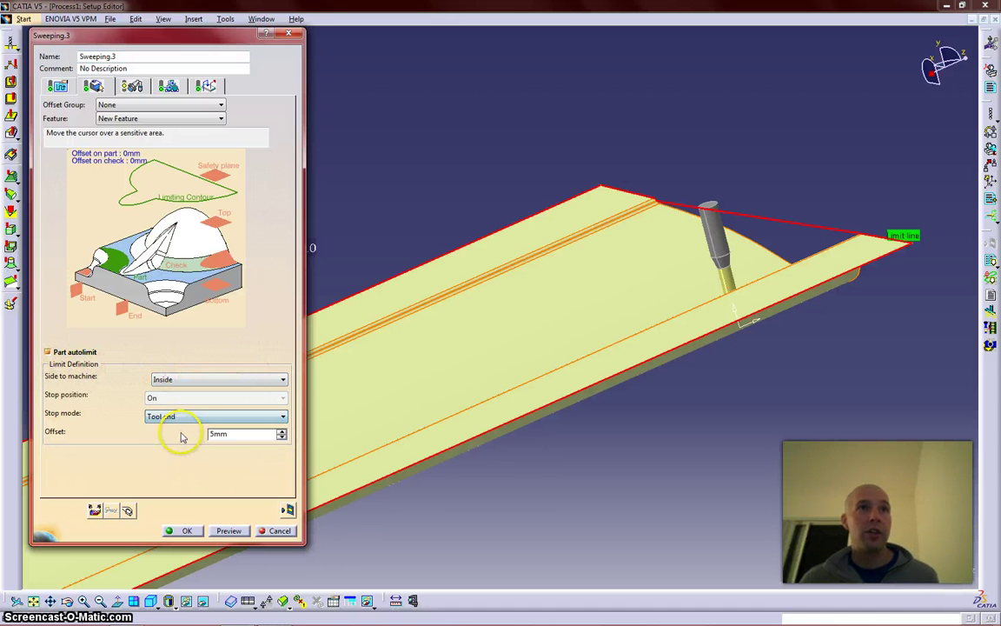
click(176, 416)
click(177, 427)
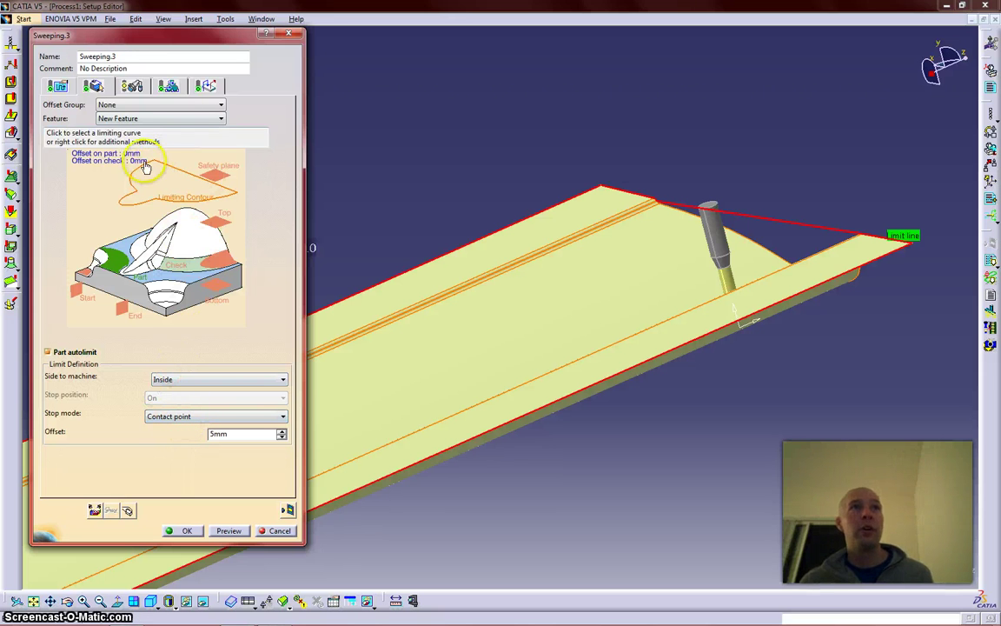
double_click(228, 435)
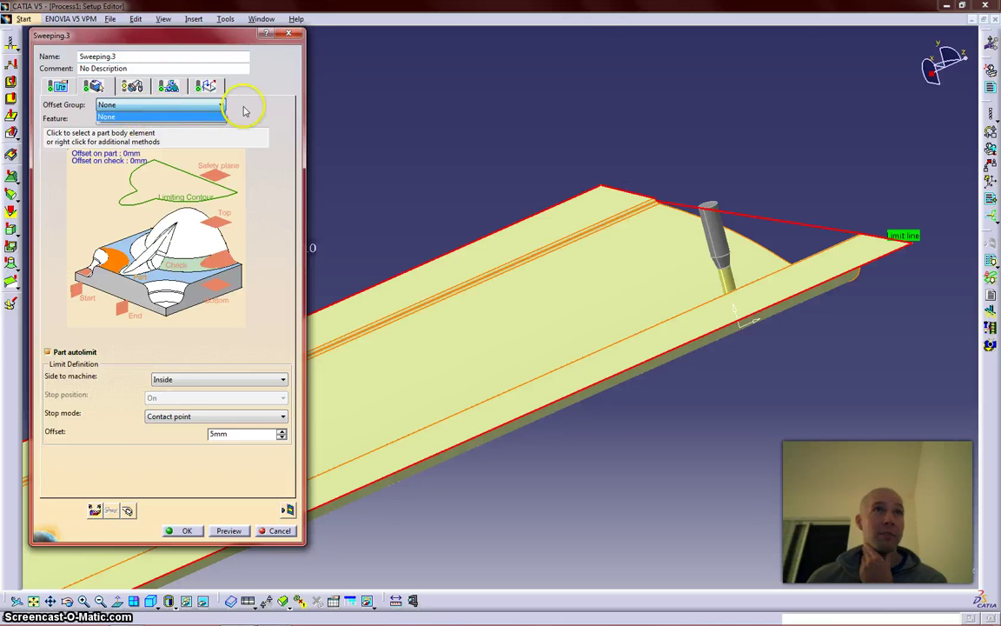
click(221, 119)
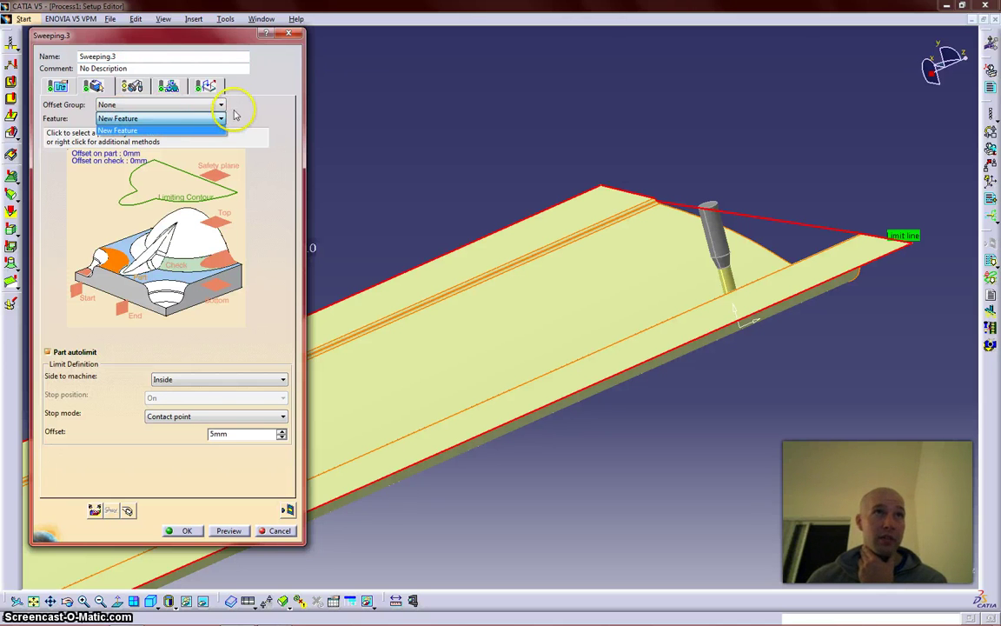
click(238, 113)
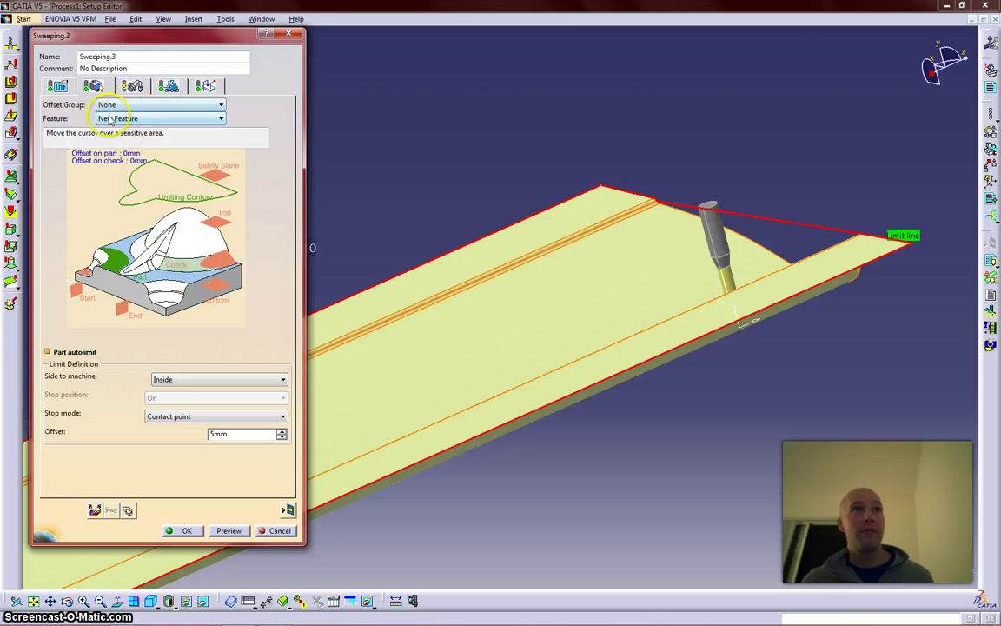
drag(123, 56, 35, 54)
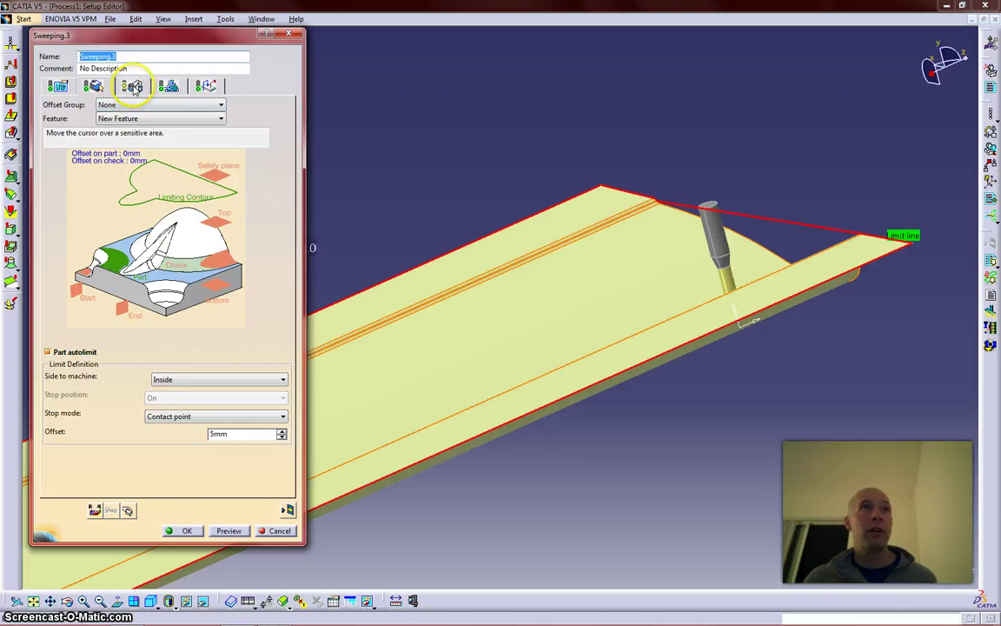
Browse for another cutting tool from the Tool tab, enlarging the empty search results before closing them.
click(132, 87)
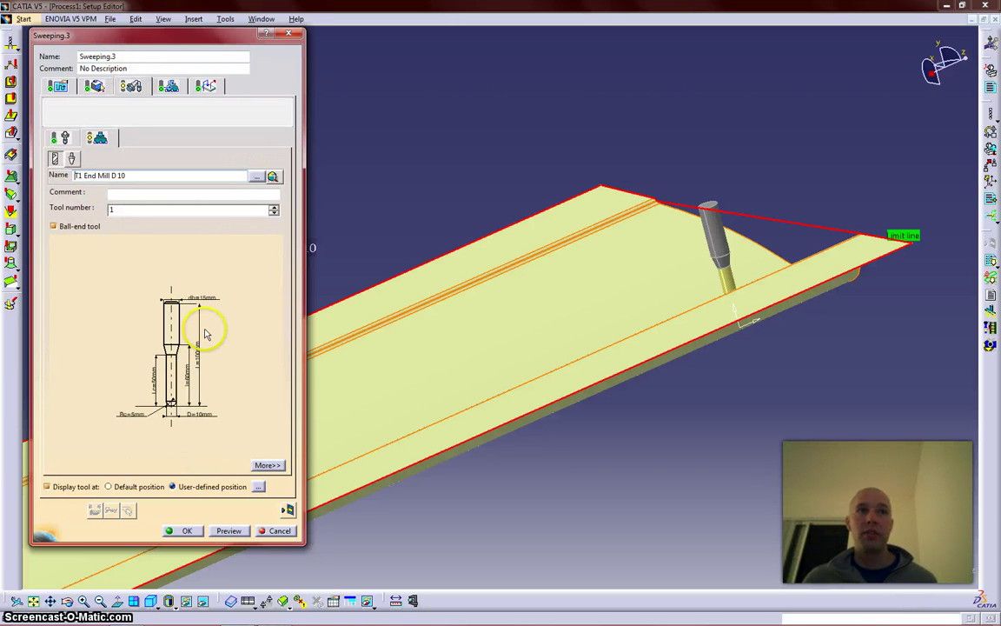
click(256, 176)
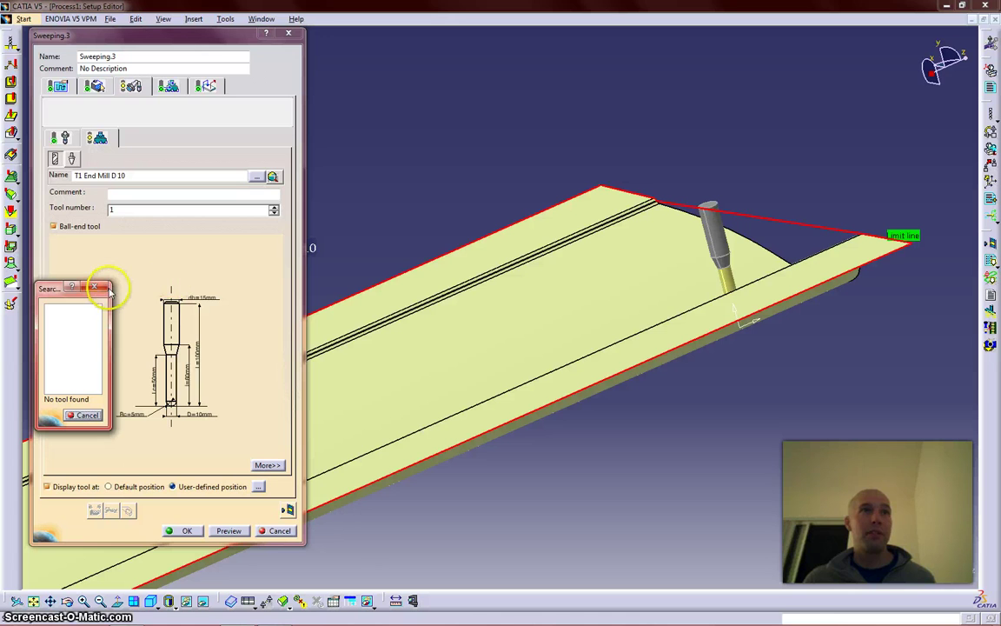
drag(109, 287, 250, 284)
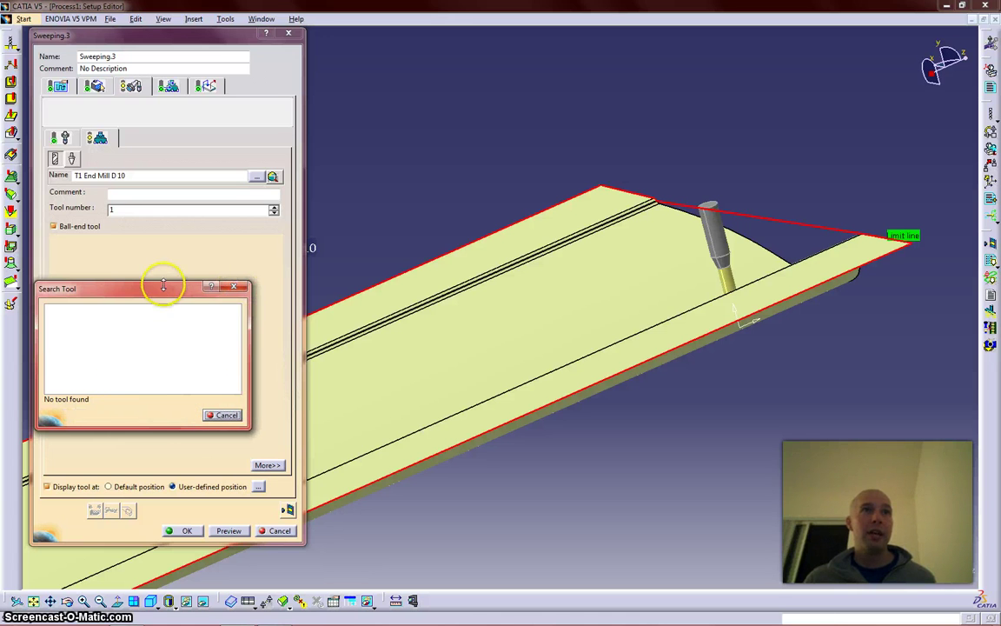
drag(160, 281, 177, 79)
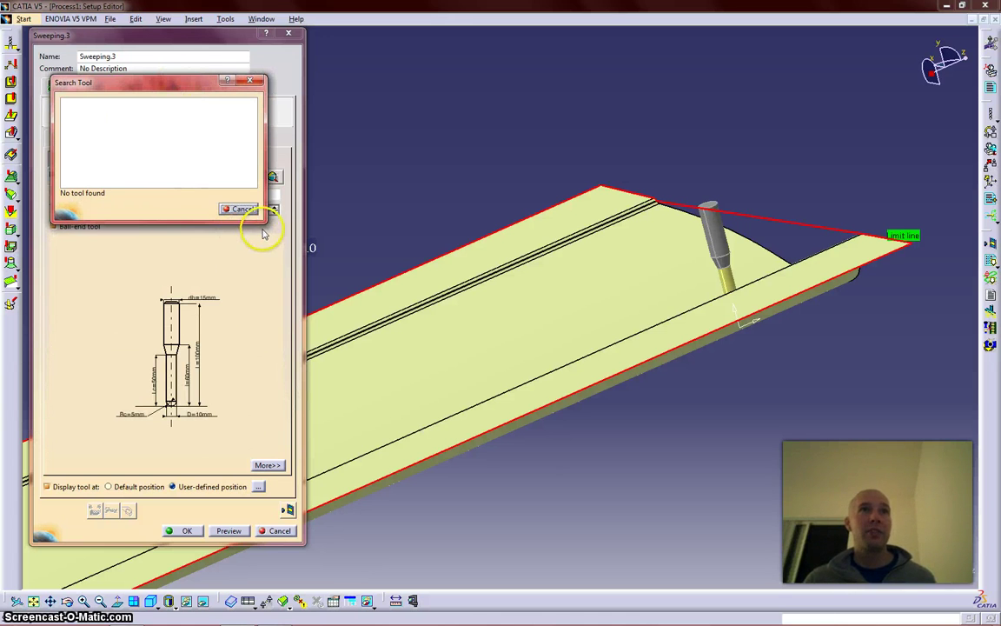
drag(264, 223, 284, 430)
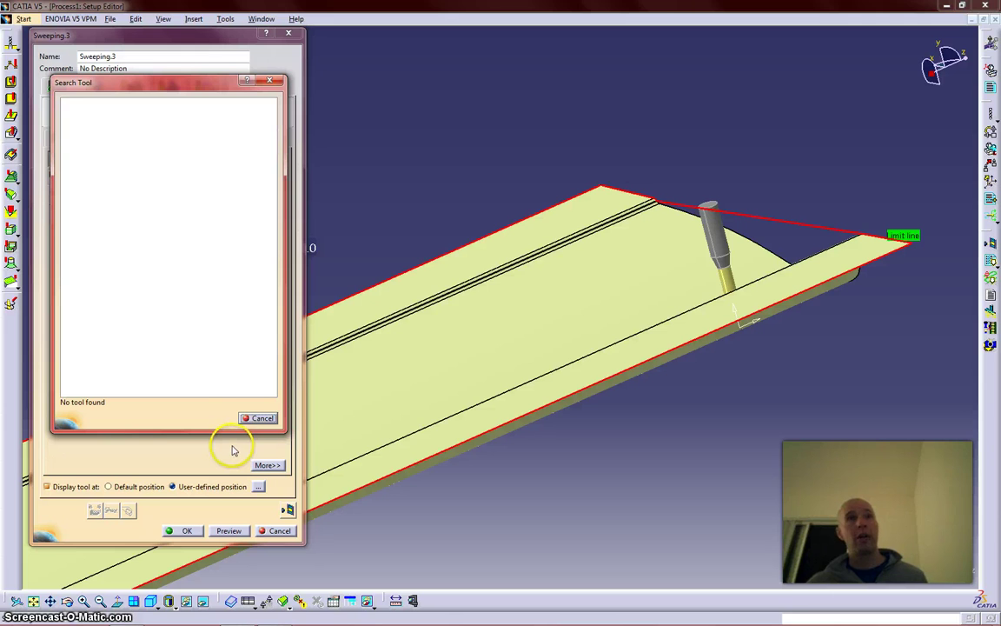
click(261, 419)
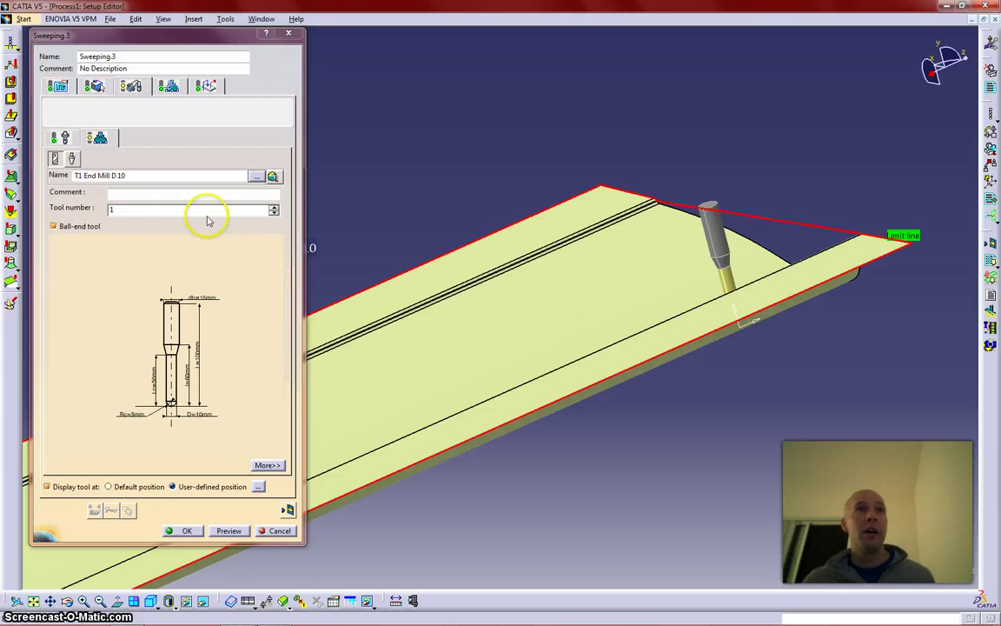
Query the tool catalogs, cancel the search, and confirm T1 End Mill D 10 on the tool pages.
click(273, 176)
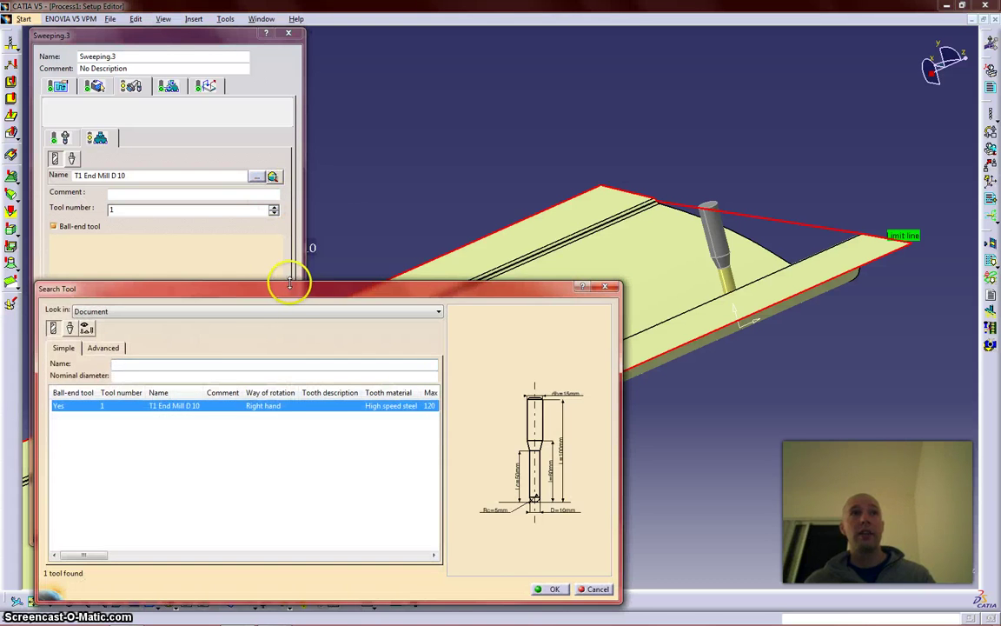
drag(291, 296, 279, 217)
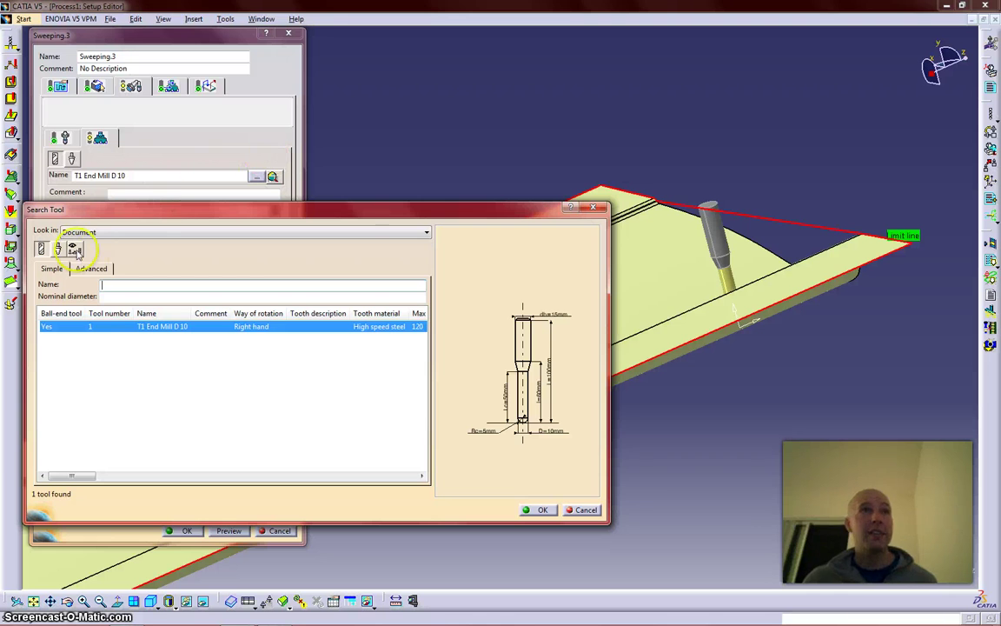
click(96, 232)
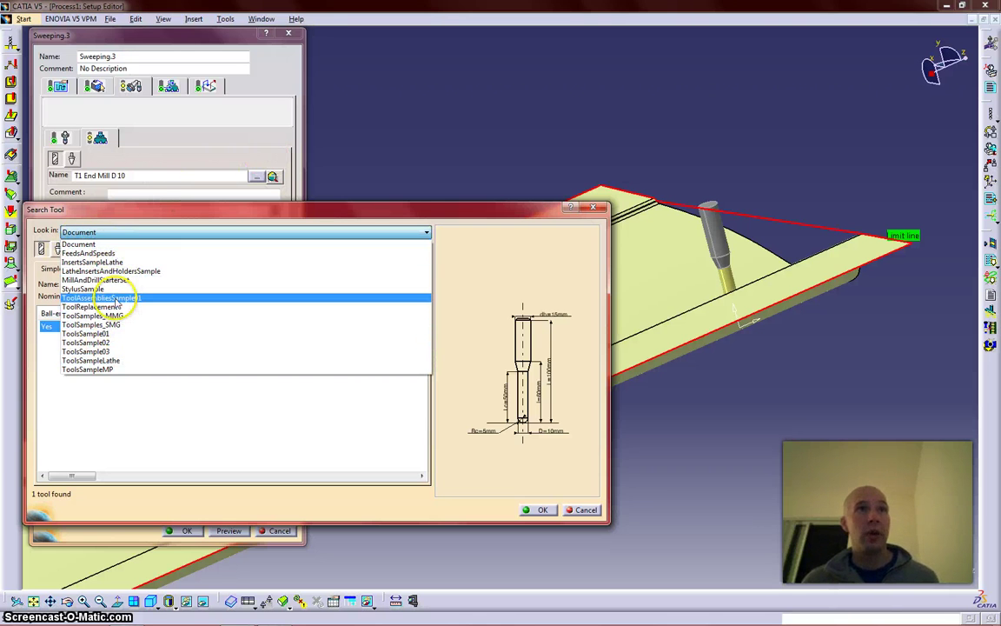
click(119, 417)
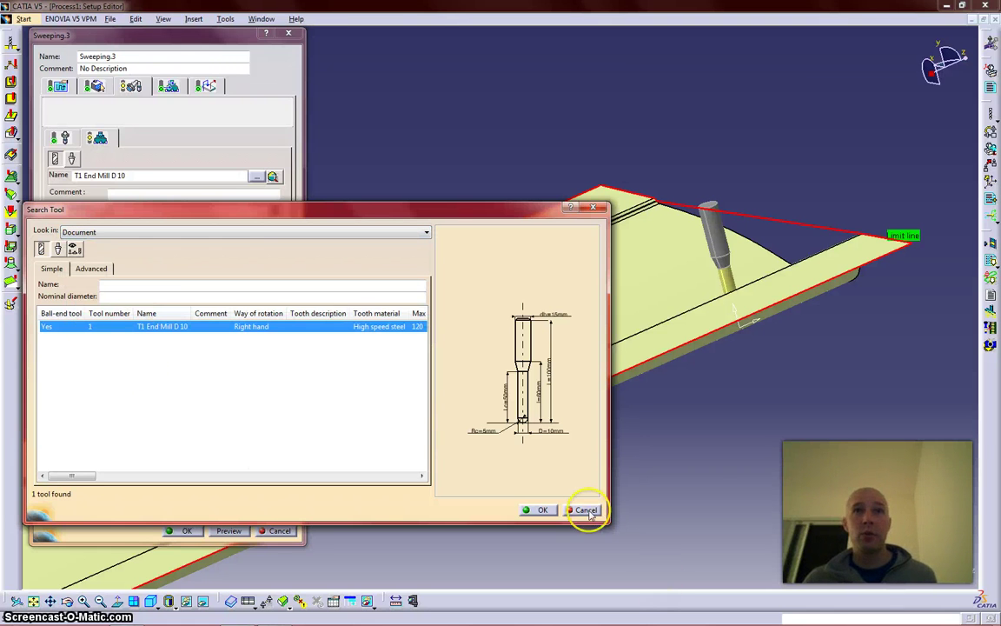
click(588, 512)
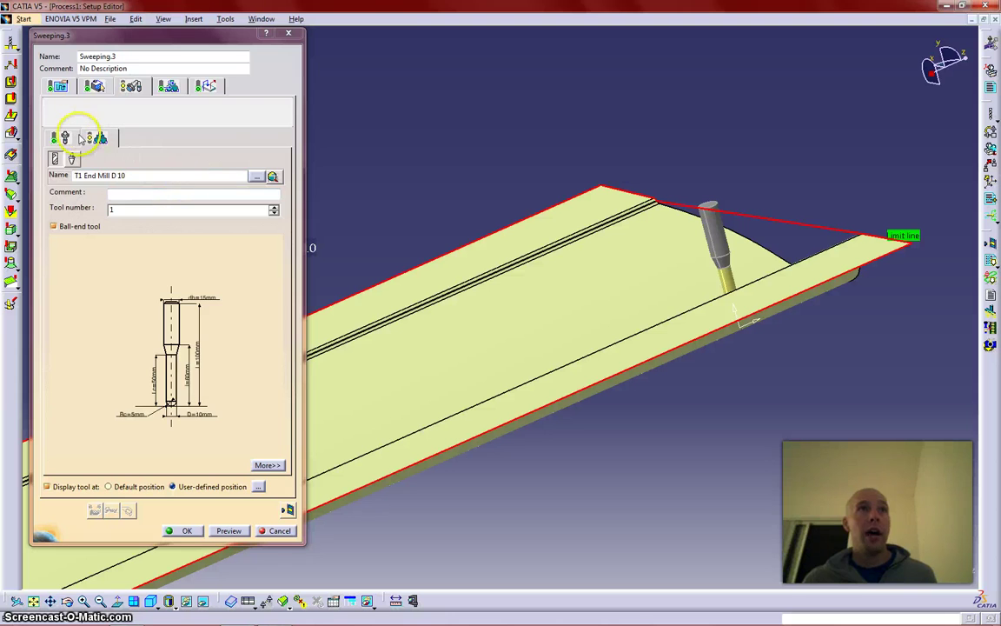
click(64, 137)
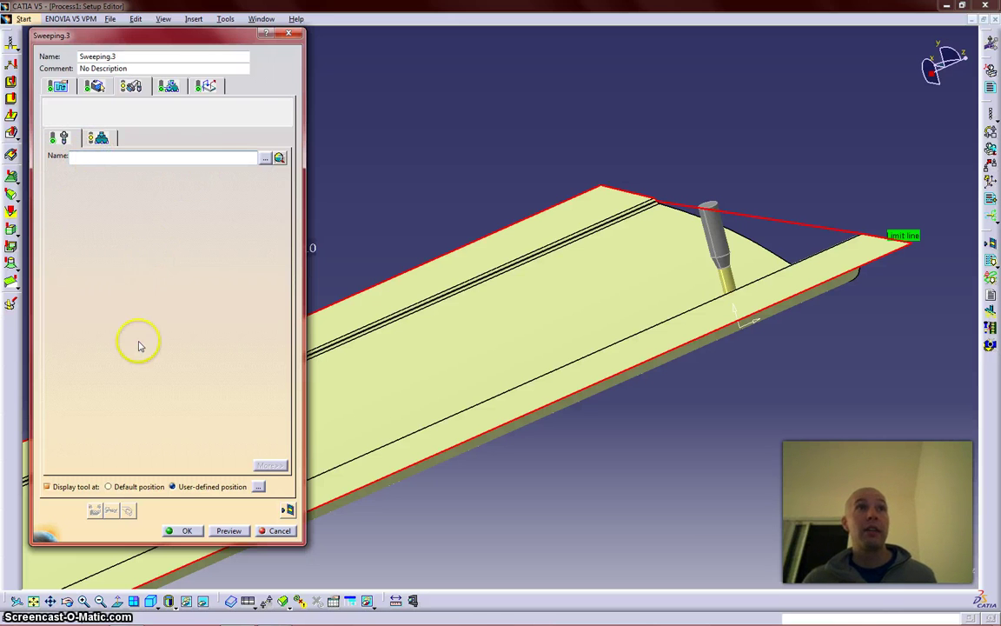
click(96, 139)
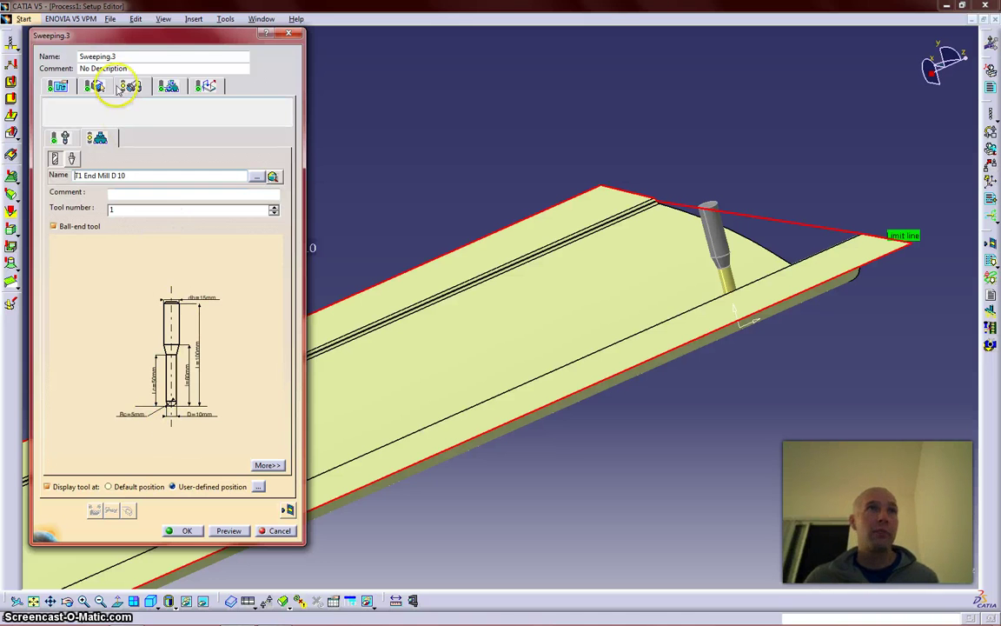
Toggle automatic feedrate and spindle speed from tooling off and back on, then OK Sweeping.3.
click(167, 85)
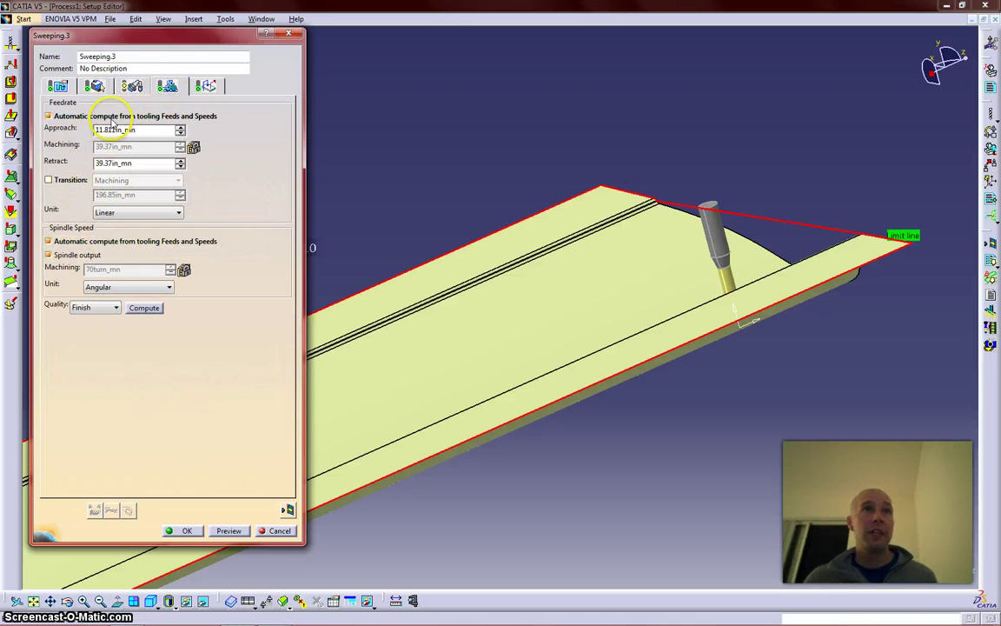
click(92, 116)
click(102, 241)
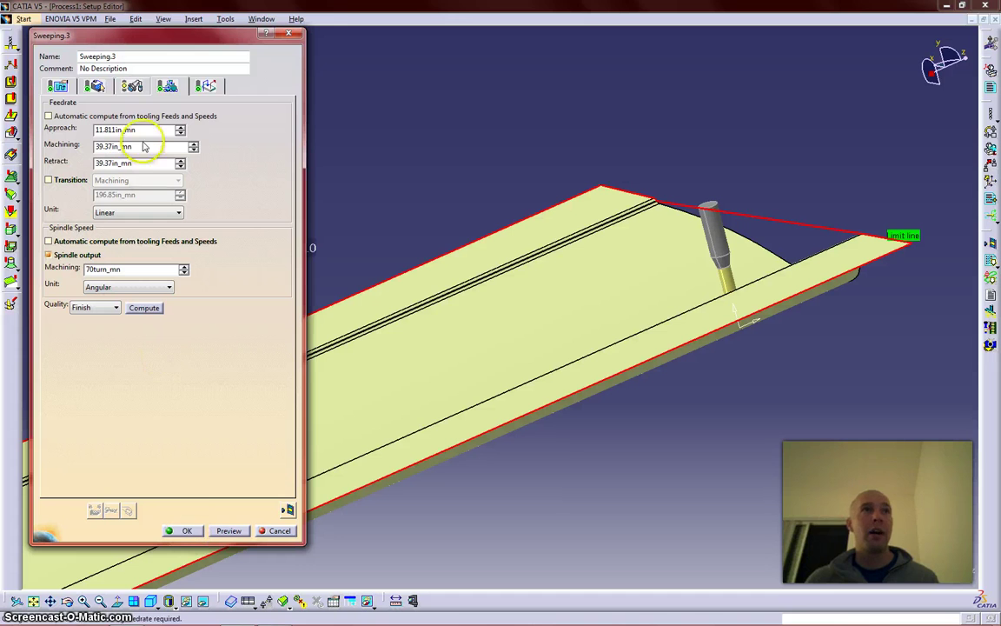
click(109, 116)
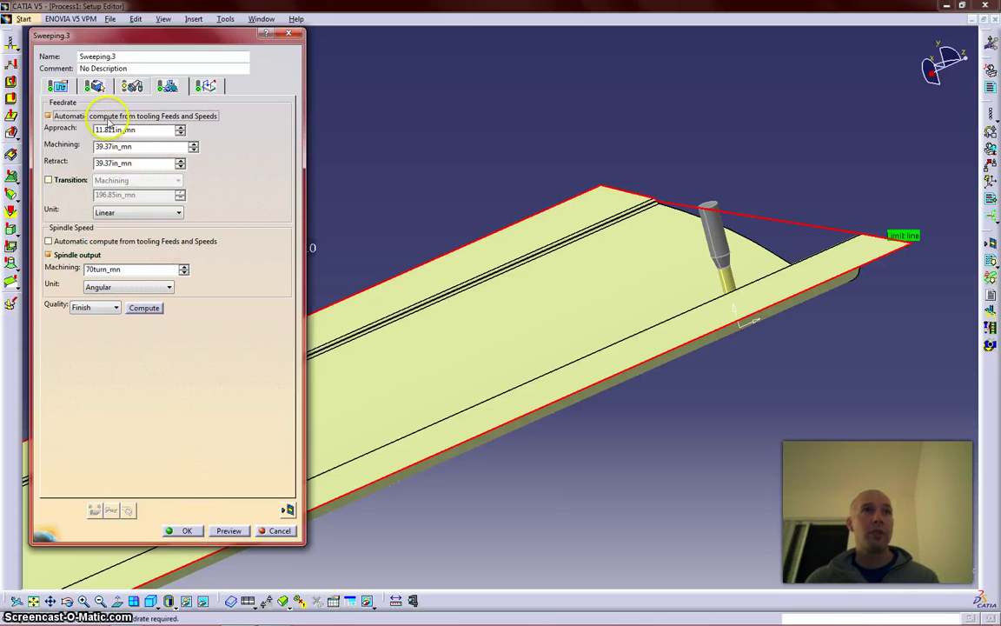
click(148, 243)
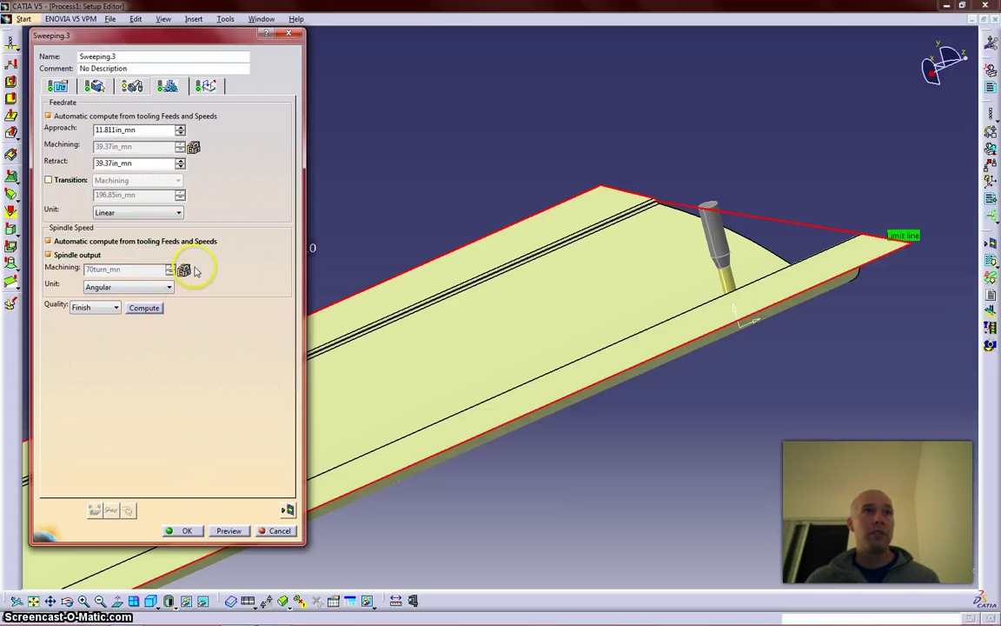
click(181, 530)
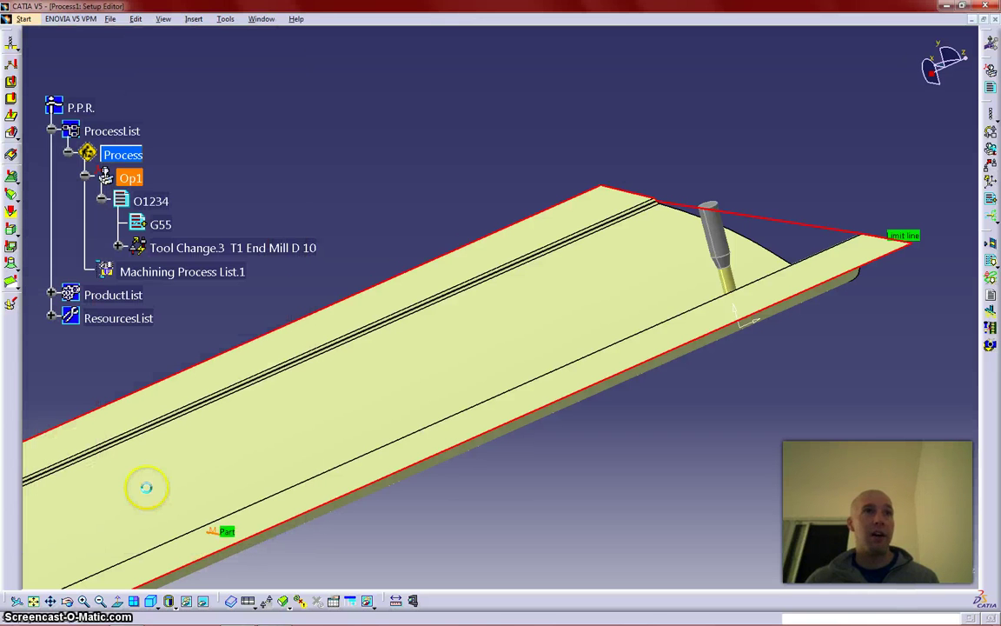
Inspect the T1 End Mill D 10 tool definition's parameters and feeds and speeds values.
click(52, 318)
double_click(106, 364)
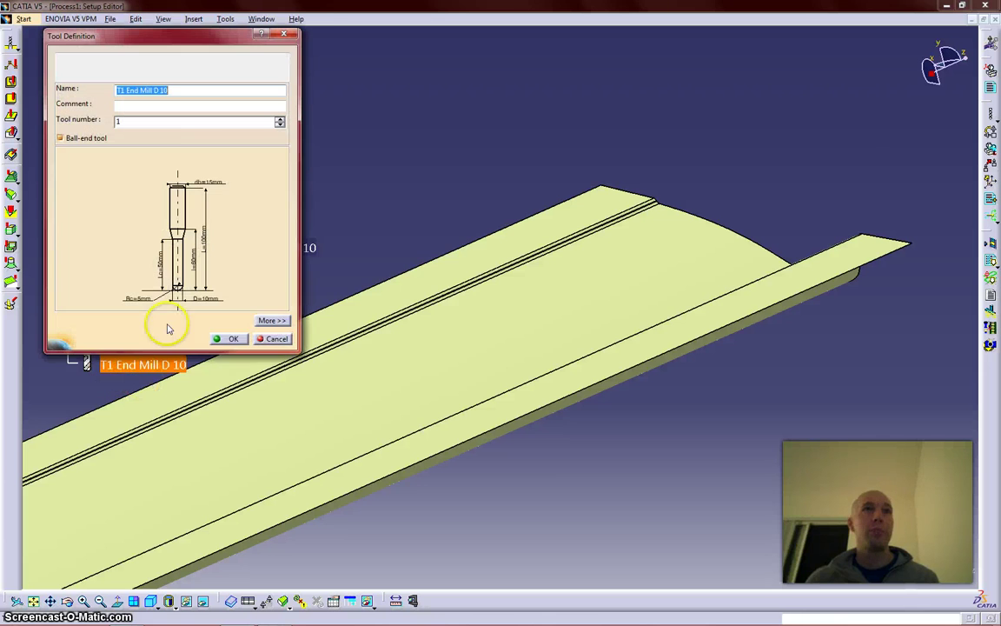
click(271, 320)
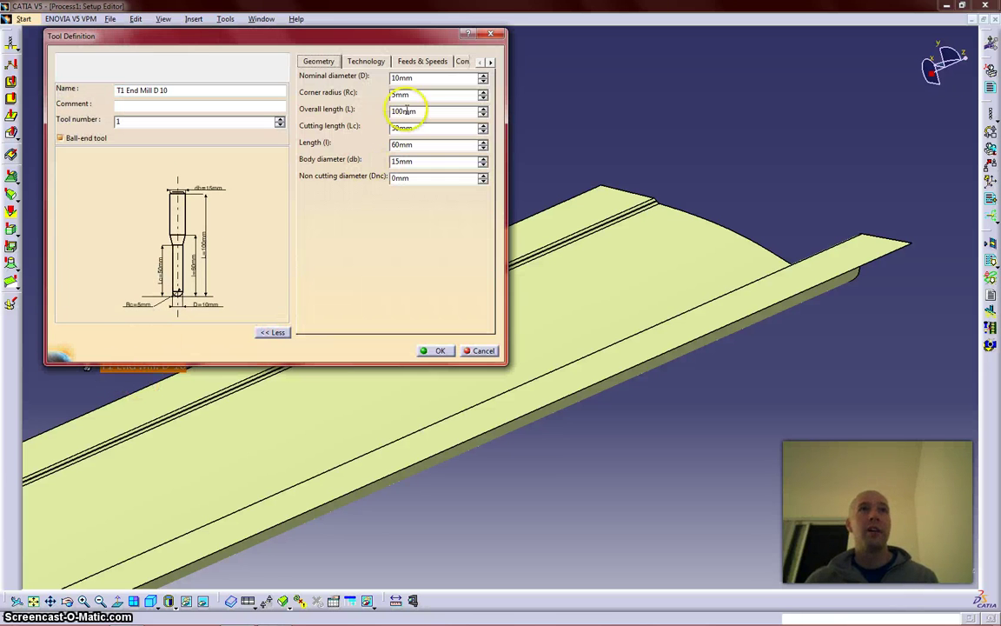
click(491, 63)
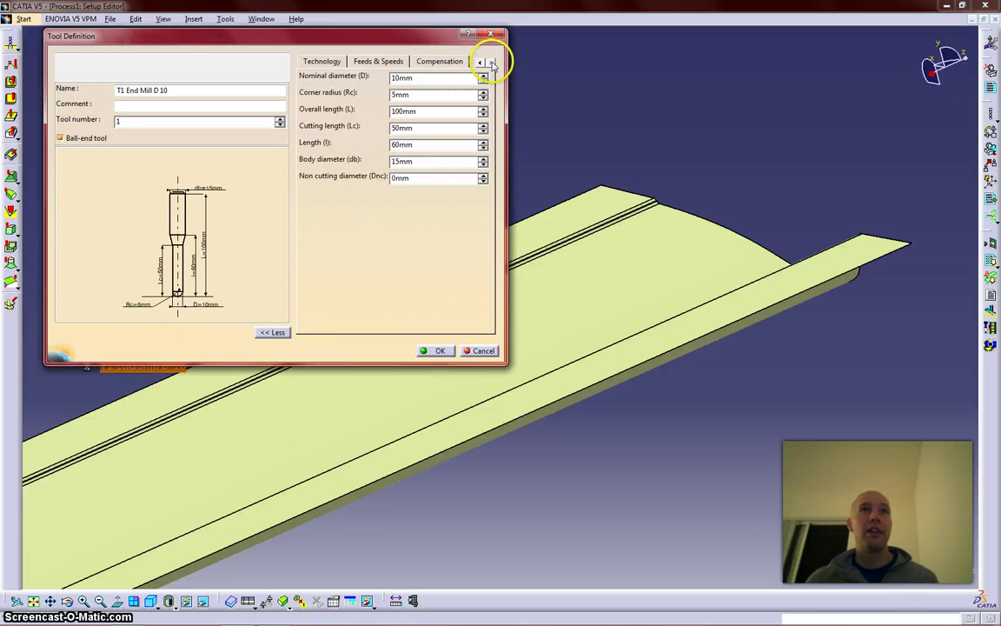
click(382, 61)
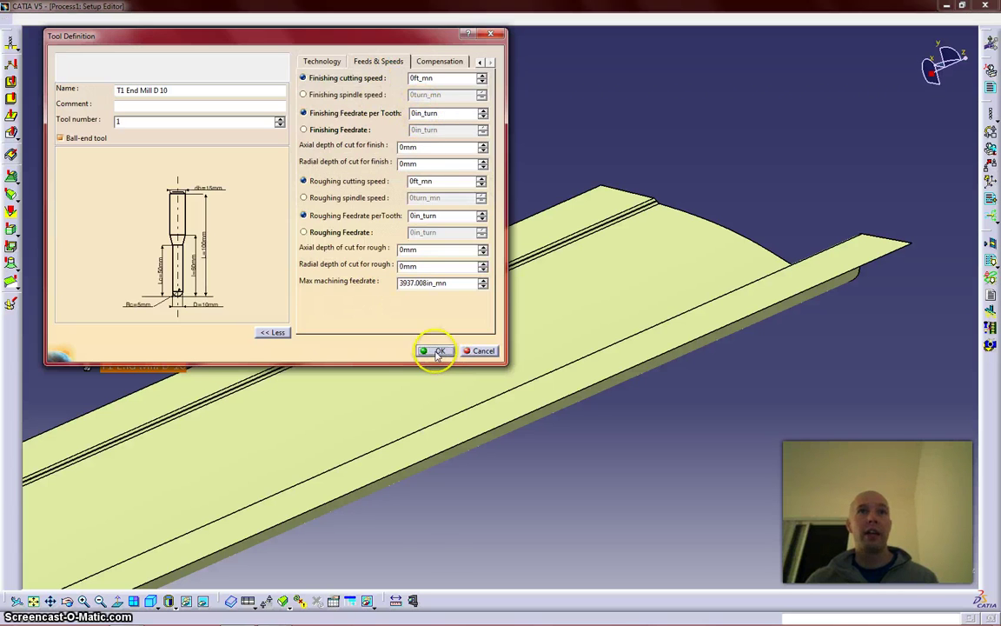
click(434, 350)
From the Op1 process table, edit Sweeping.3 and turn off automatic feedrate and spindle speed.
click(333, 601)
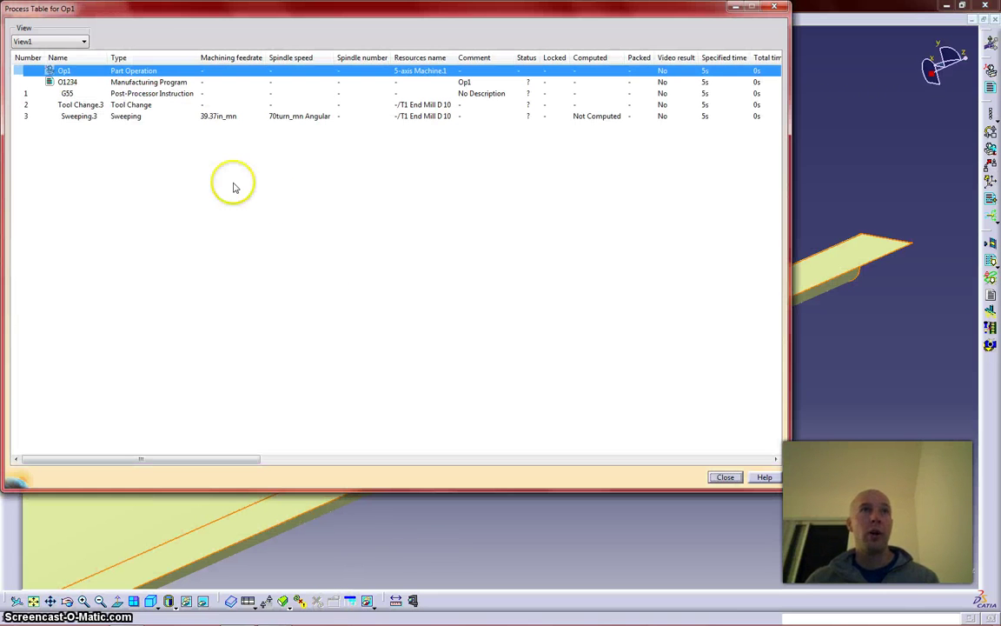
click(216, 116)
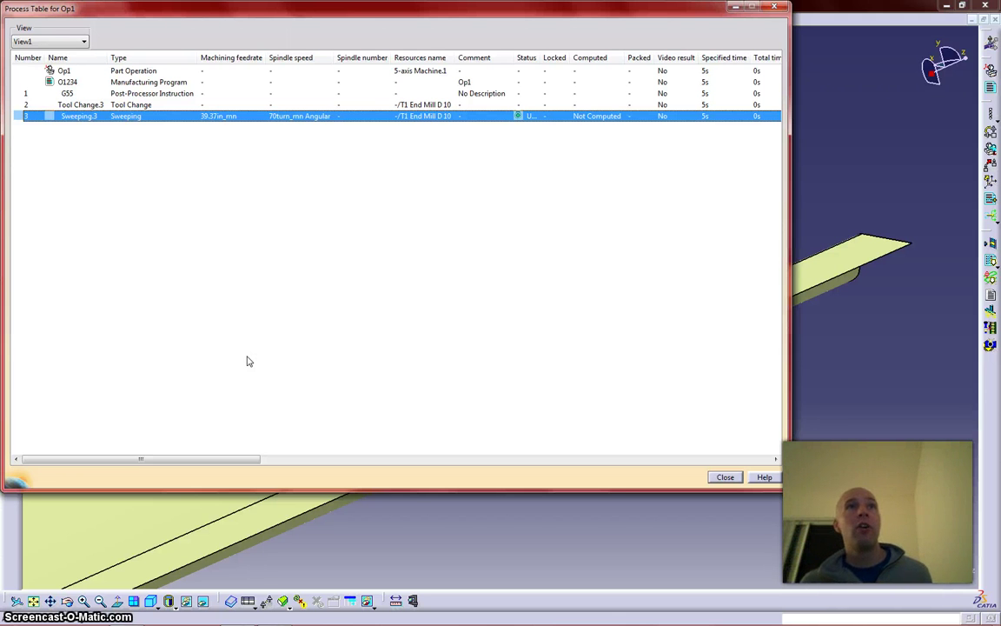
double_click(297, 115)
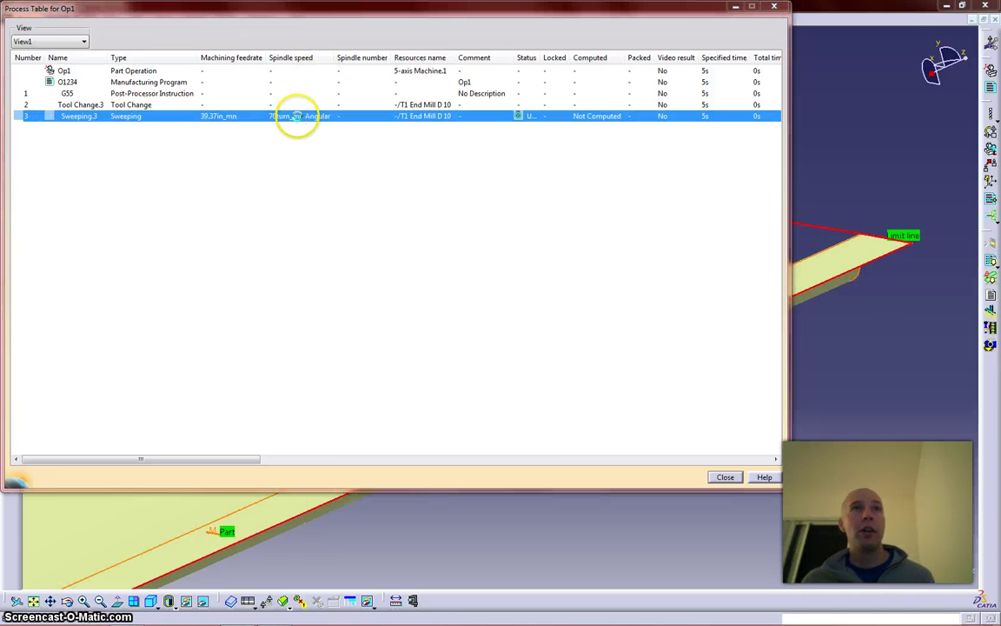
click(168, 86)
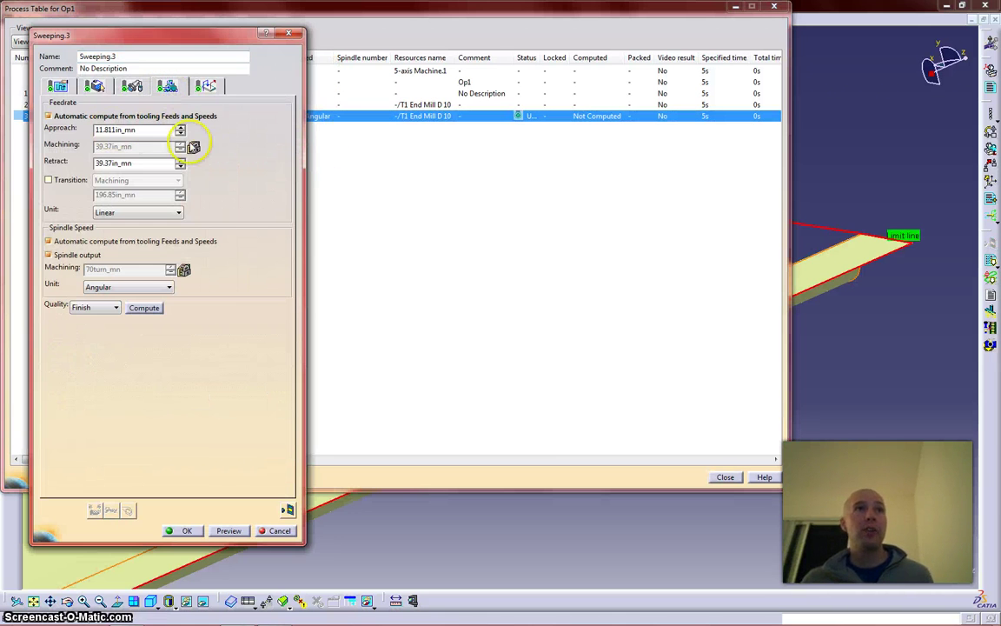
click(170, 115)
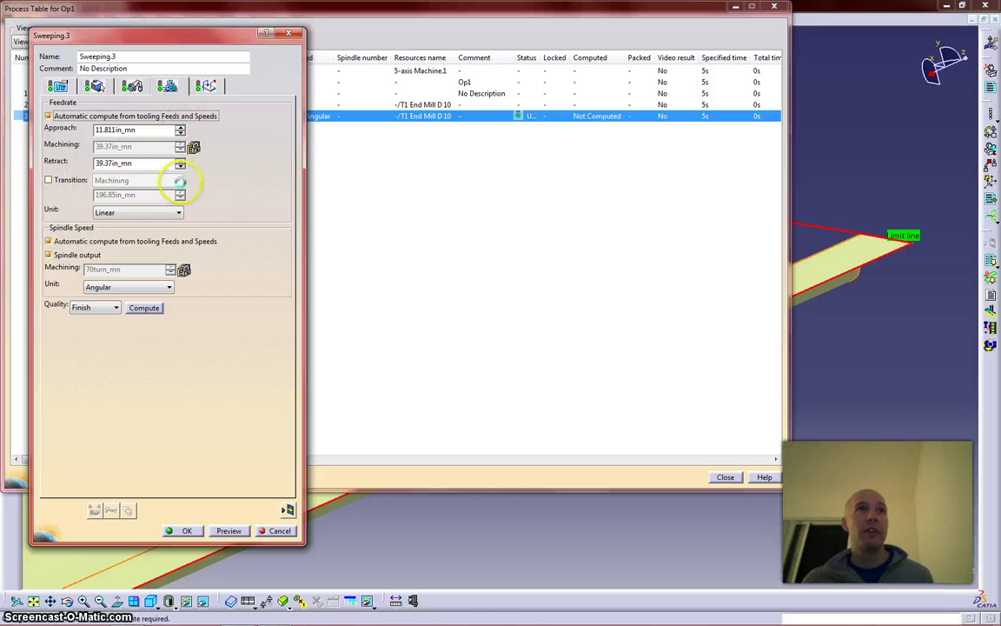
click(196, 242)
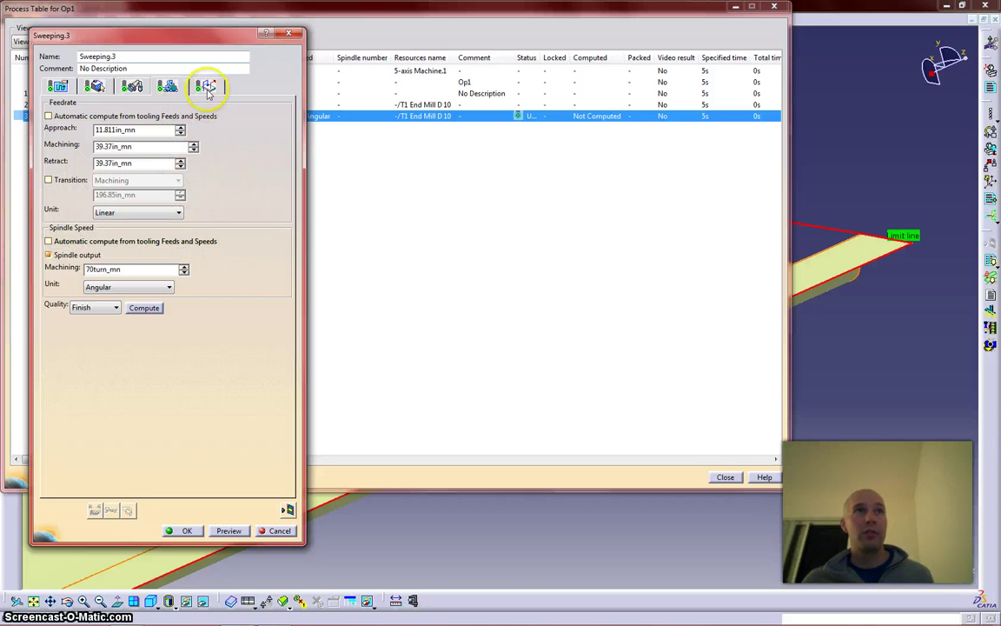
Filter the process table to Packed, Spindle speed, Comment, Total time, Approach feedrate and Locked columns.
click(391, 415)
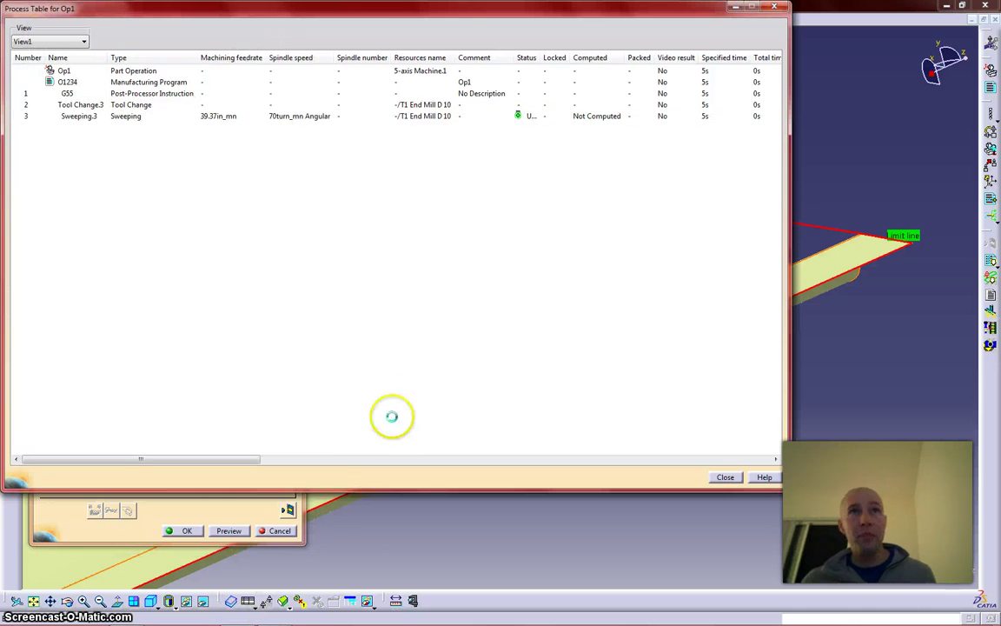
right_click(194, 57)
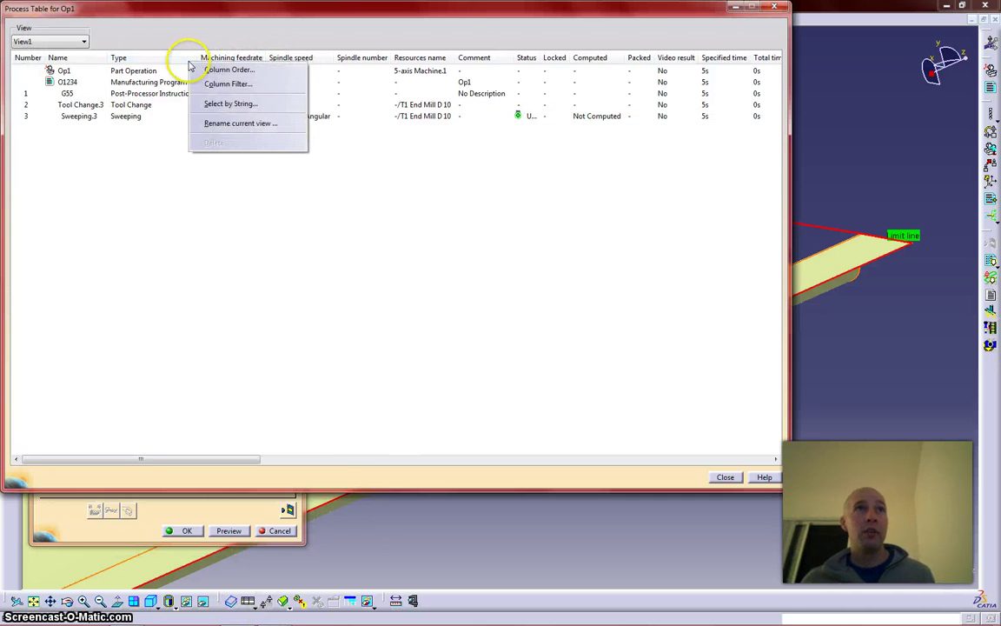
click(252, 84)
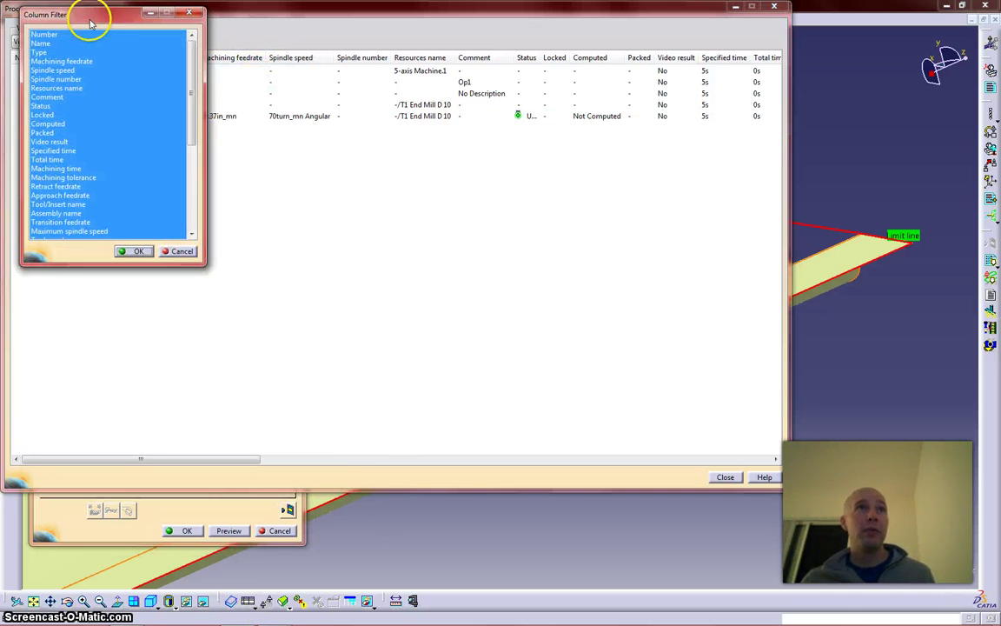
drag(188, 115, 113, 101)
click(112, 97)
click(100, 131)
ctrl+click(98, 69)
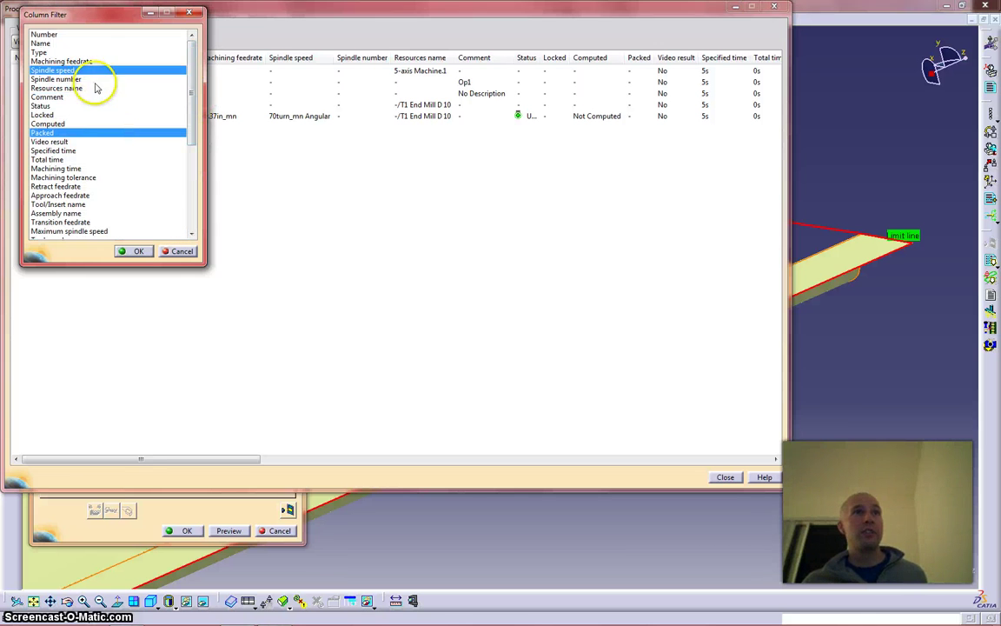
ctrl+click(98, 97)
ctrl+click(95, 159)
ctrl+click(98, 193)
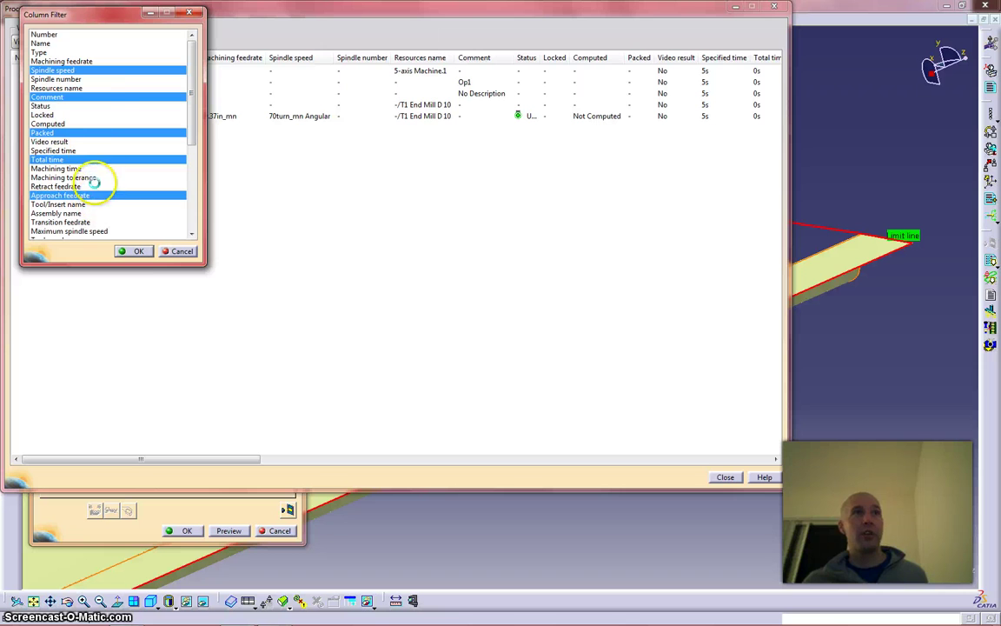
ctrl+click(85, 115)
click(139, 250)
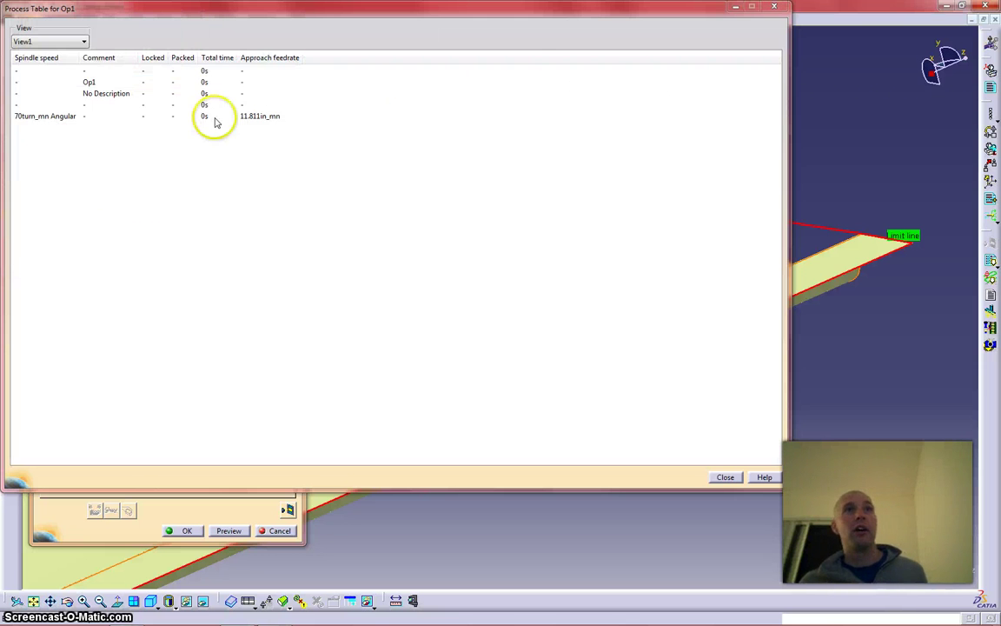
Reselect every column in the process table's column filter and close the table.
right_click(246, 58)
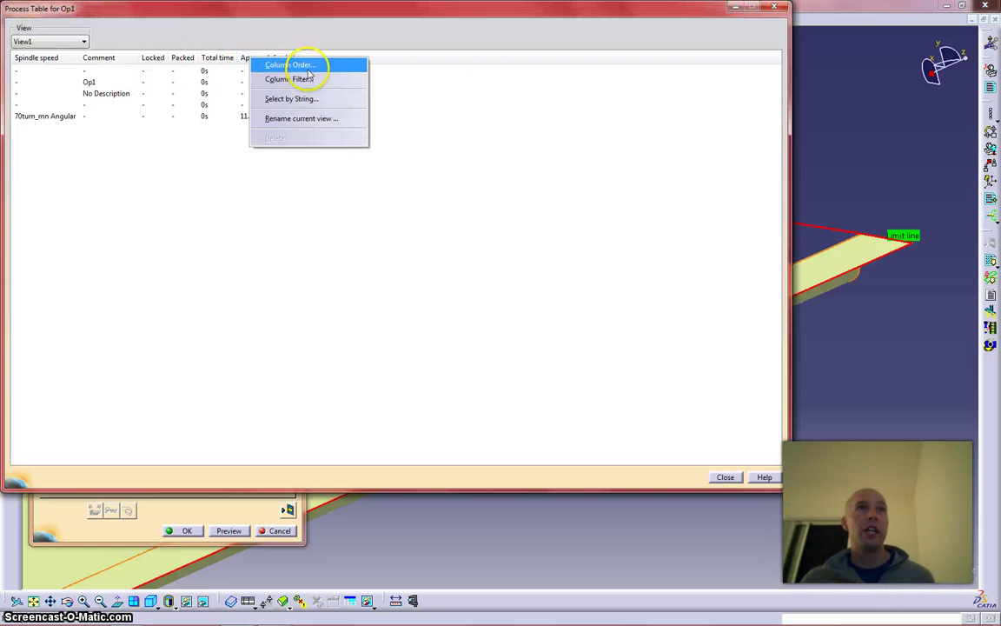
click(292, 65)
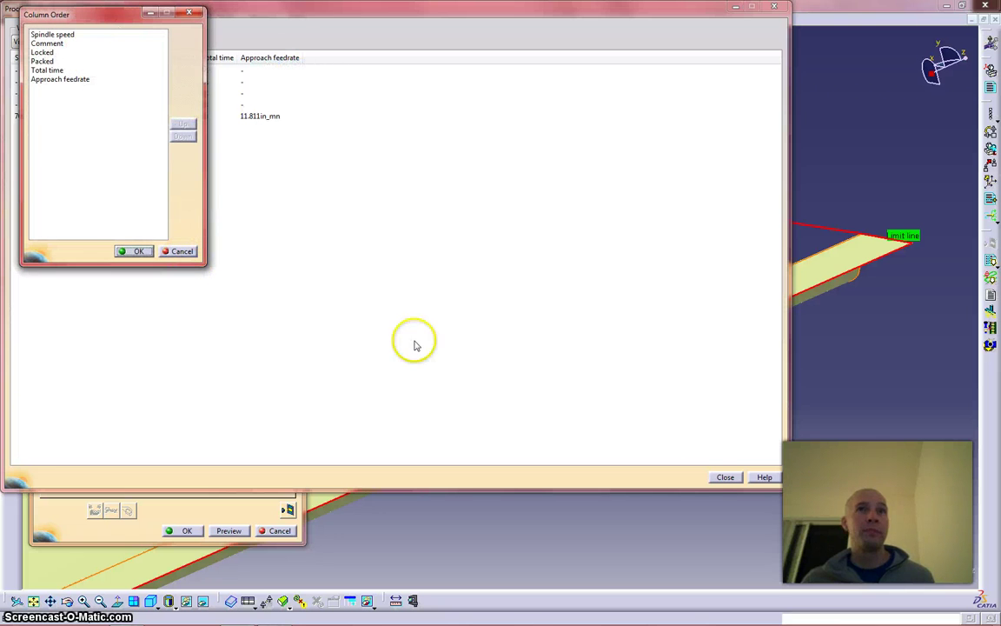
right_click(320, 58)
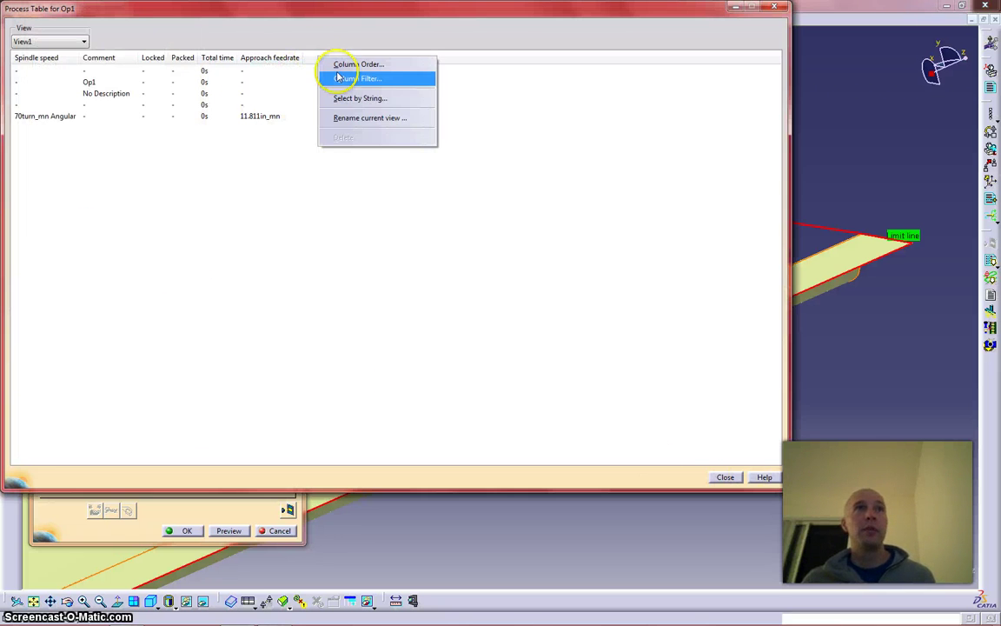
click(395, 80)
click(115, 52)
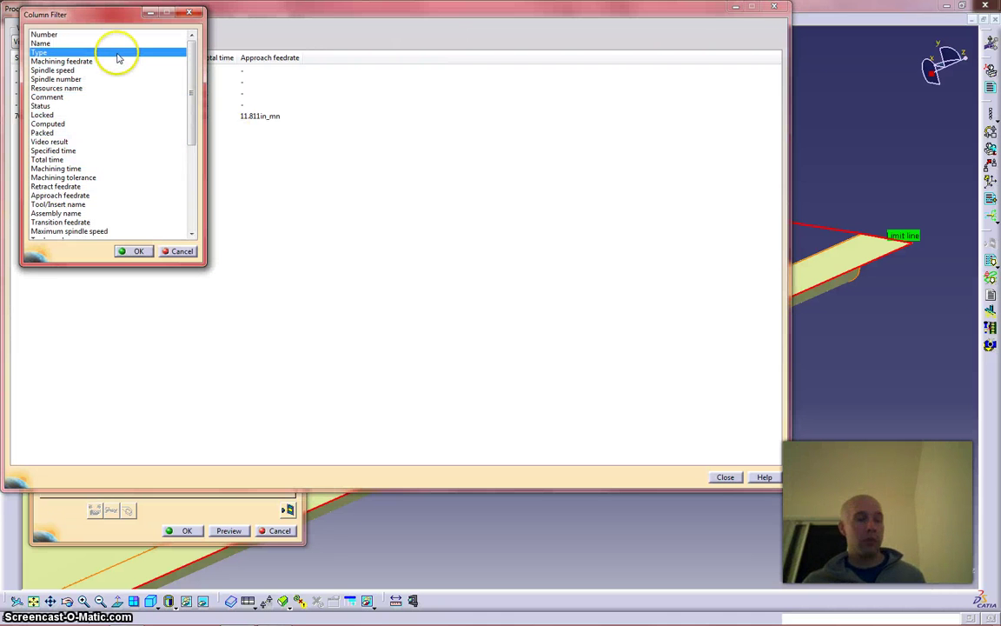
drag(118, 58, 113, 233)
click(135, 251)
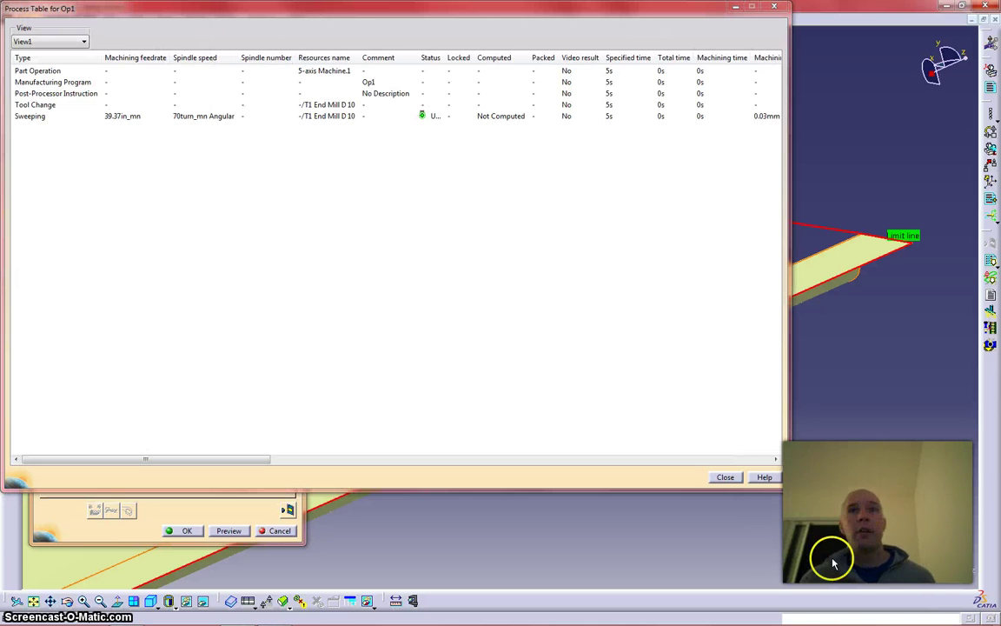
click(726, 477)
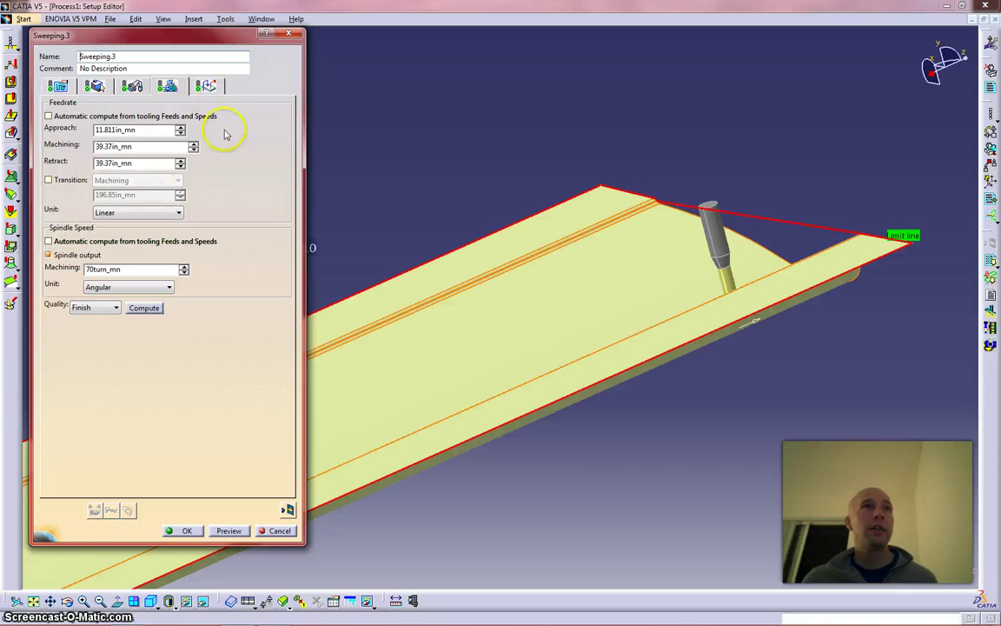
Set the Approach macro mode to Build by user, trying Along tool axis first.
click(206, 87)
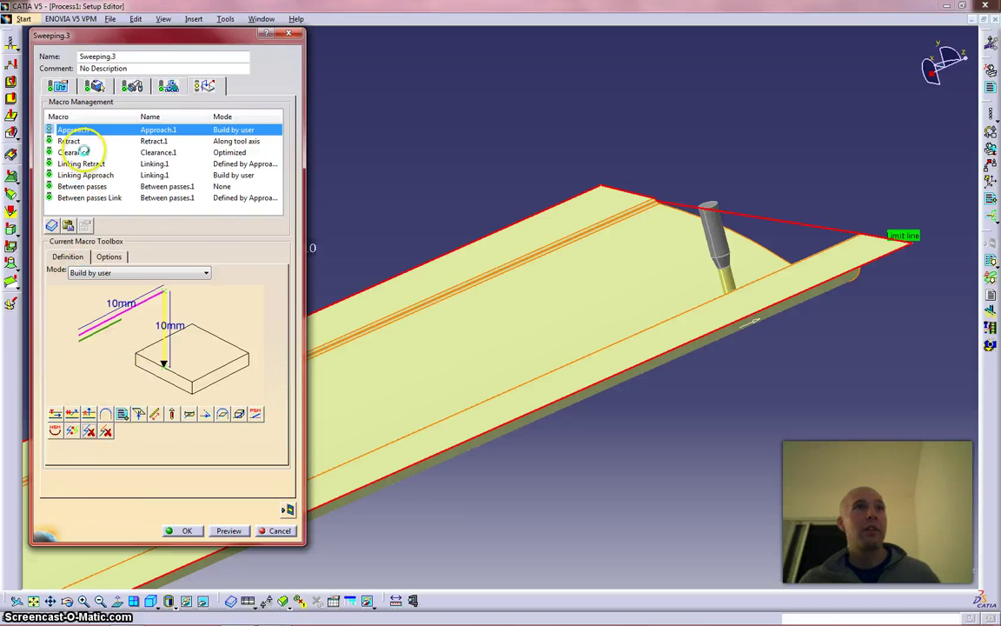
click(110, 433)
click(134, 315)
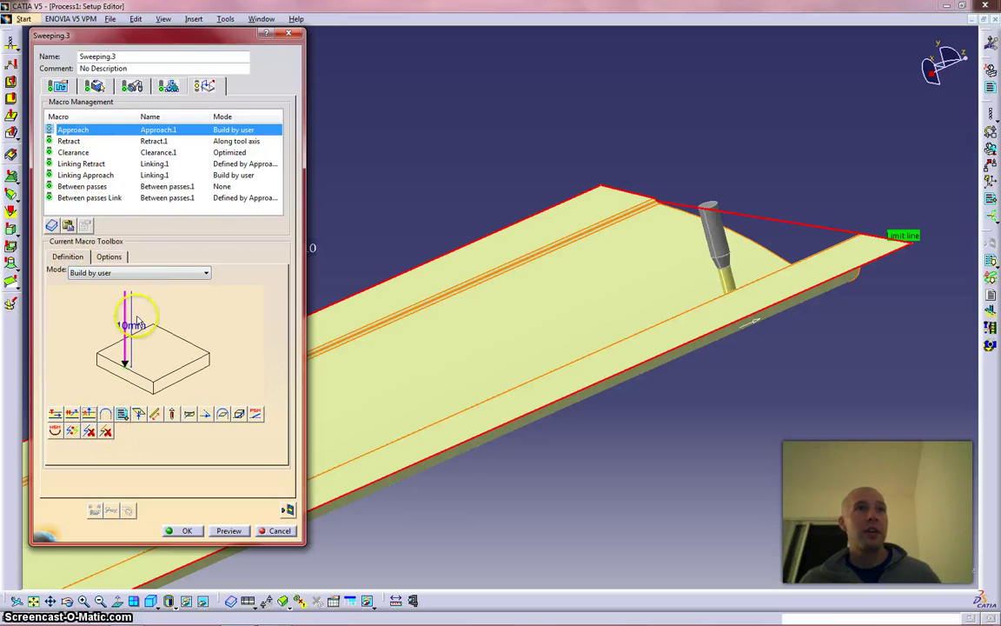
click(107, 274)
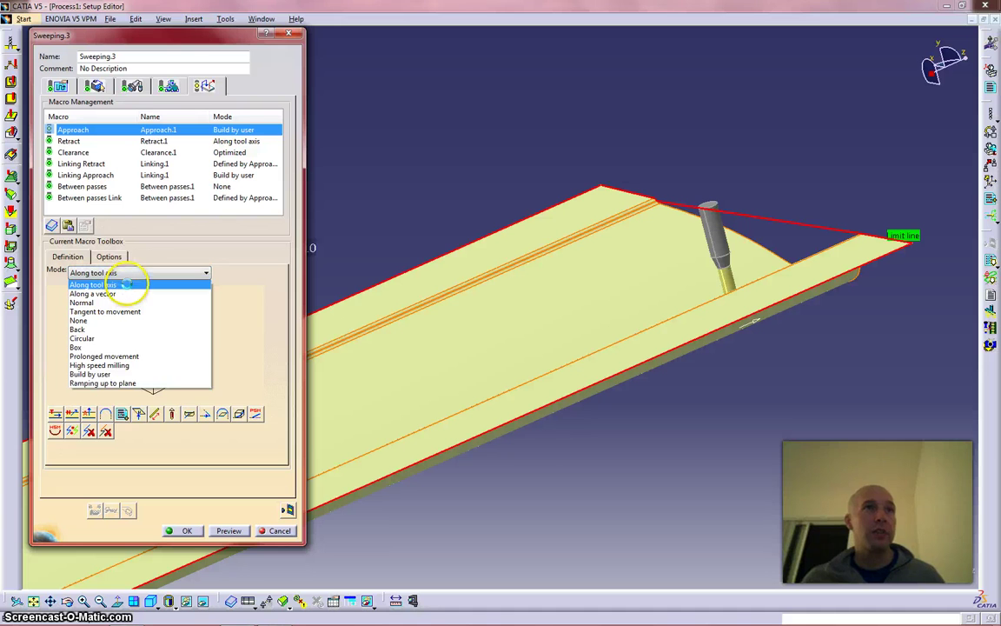
click(119, 285)
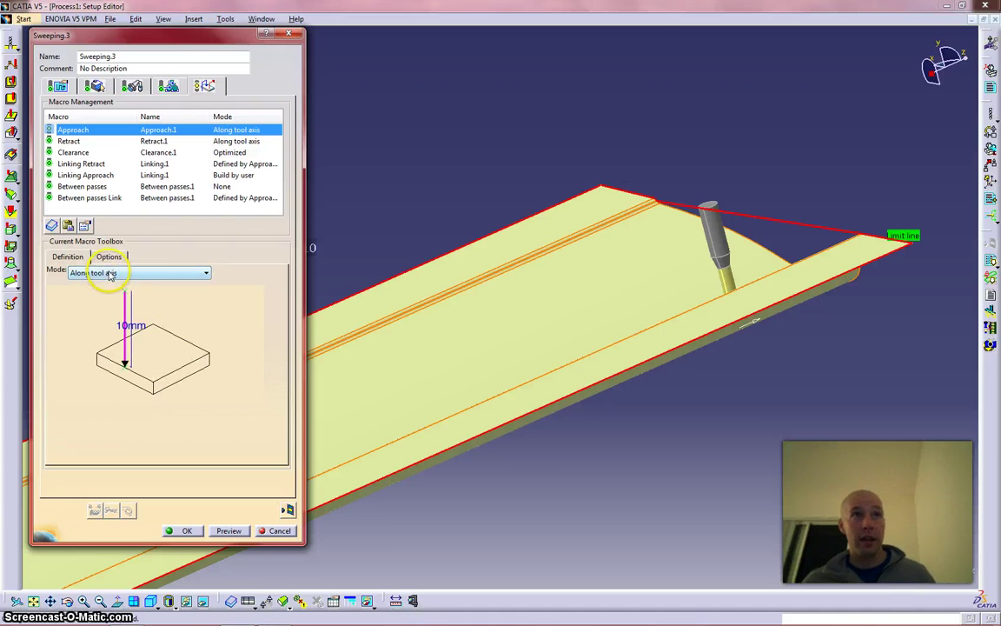
click(110, 274)
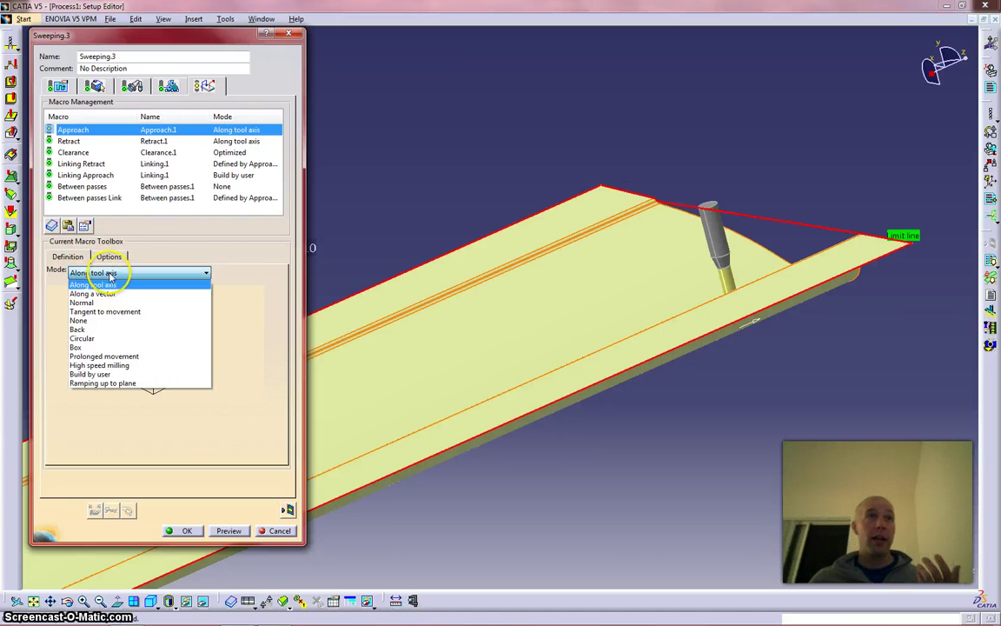
click(122, 398)
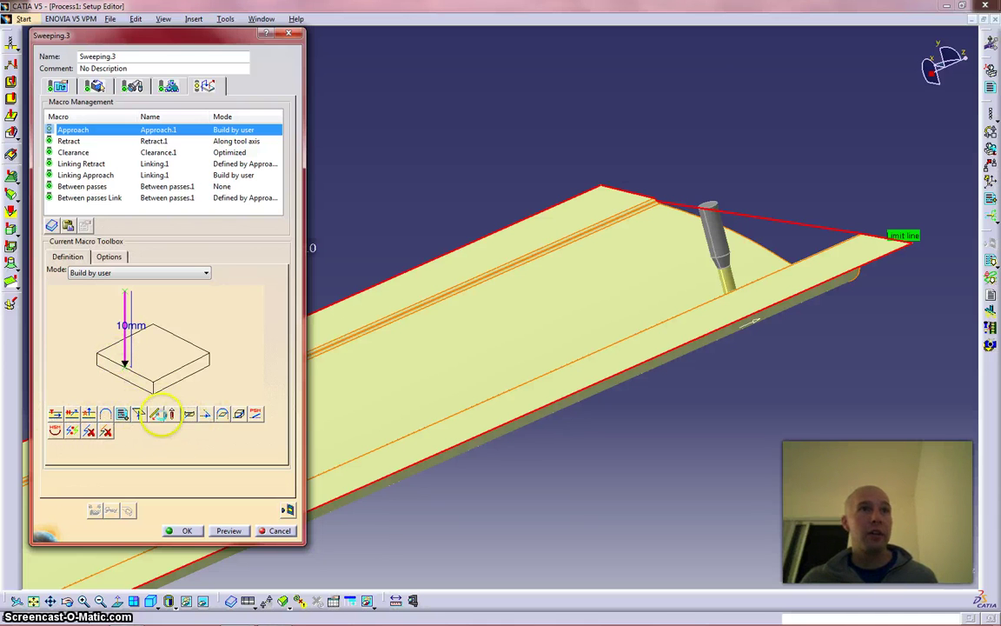
Clear the trial segments and build the approach as a 10mm vertical motion plus a 10mm arc.
click(154, 415)
click(88, 414)
click(91, 415)
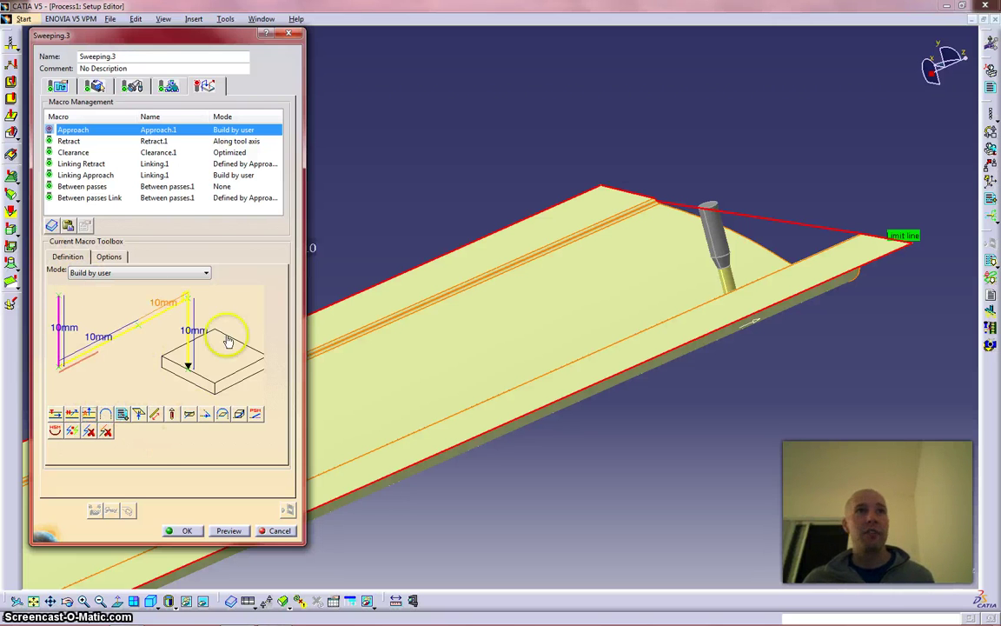
click(89, 432)
click(104, 414)
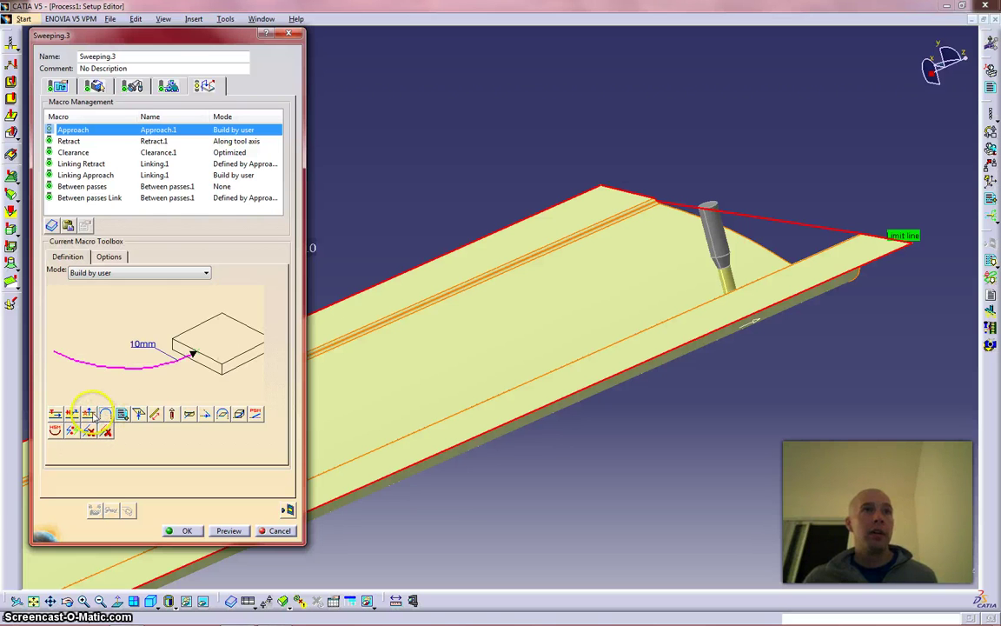
click(129, 372)
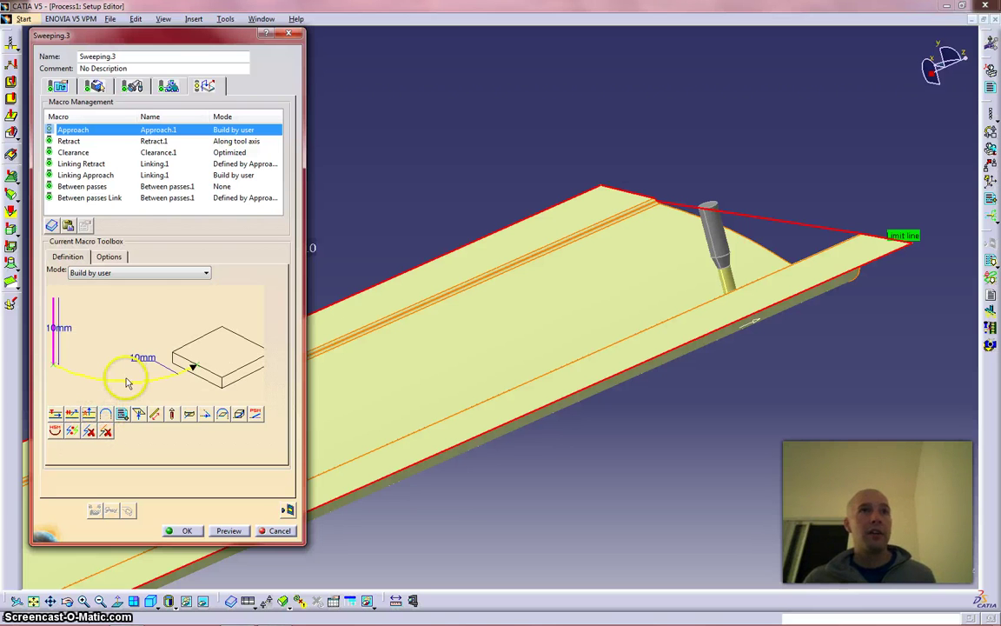
Change the vertical approach segment's distance, entering 1.
double_click(52, 334)
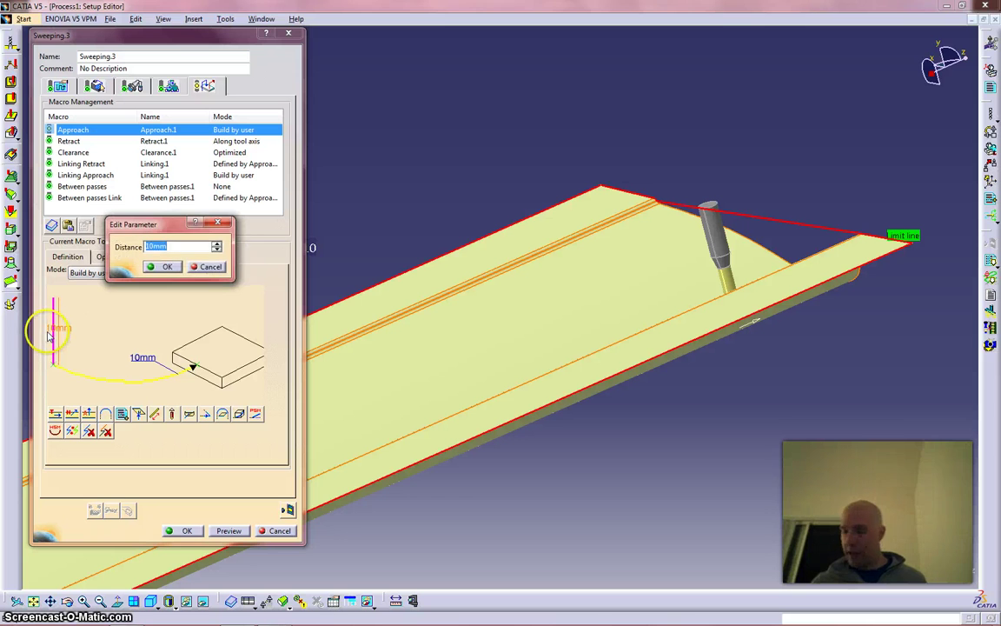
text(1)
key(Return)
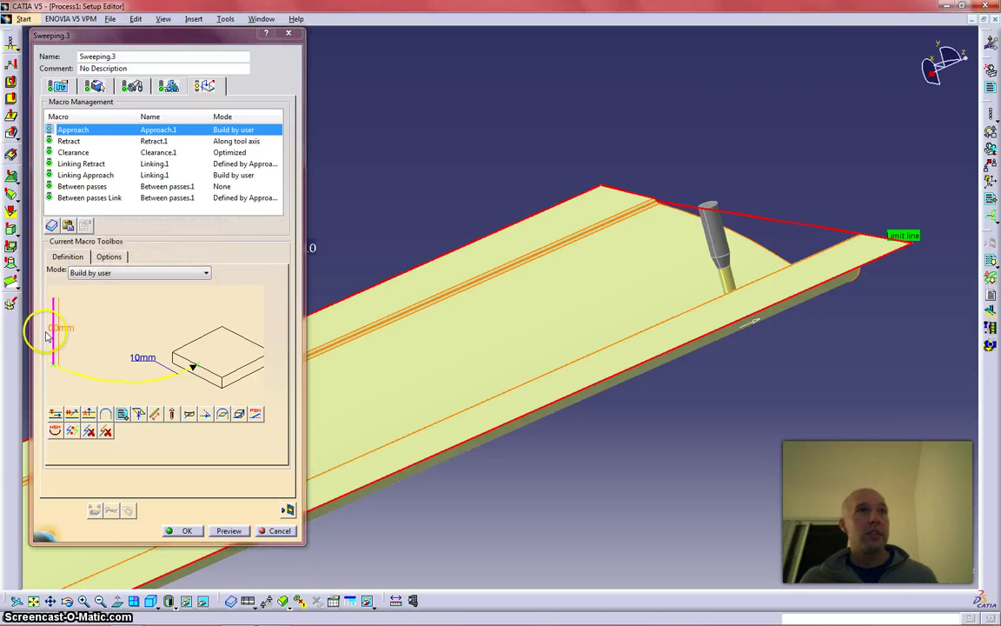
Give the approach arc 5deg orientation, 90deg sector and 10mm radius, then replay the toolpath.
double_click(109, 387)
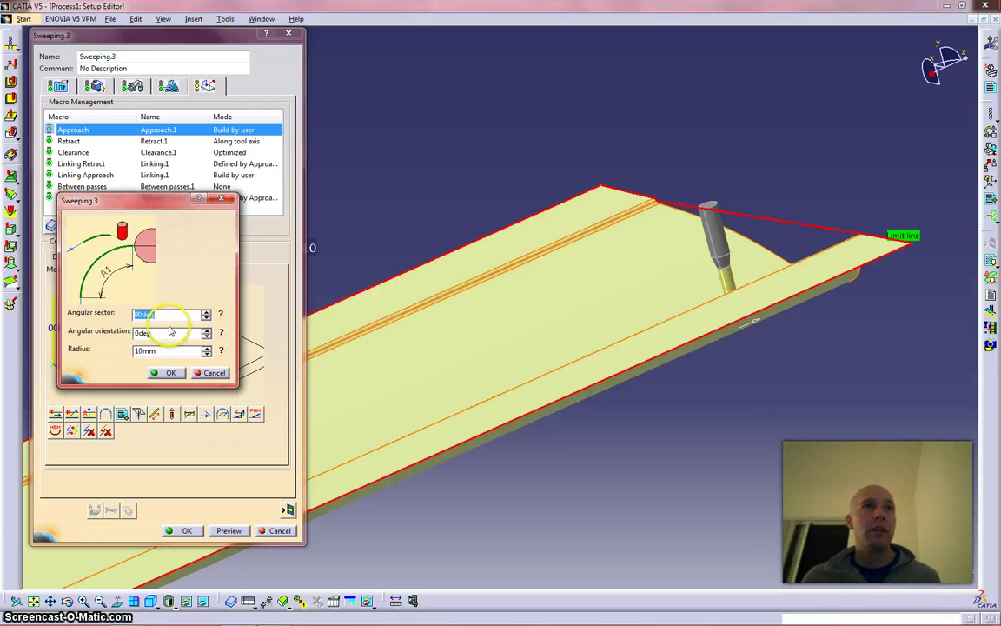
double_click(163, 334)
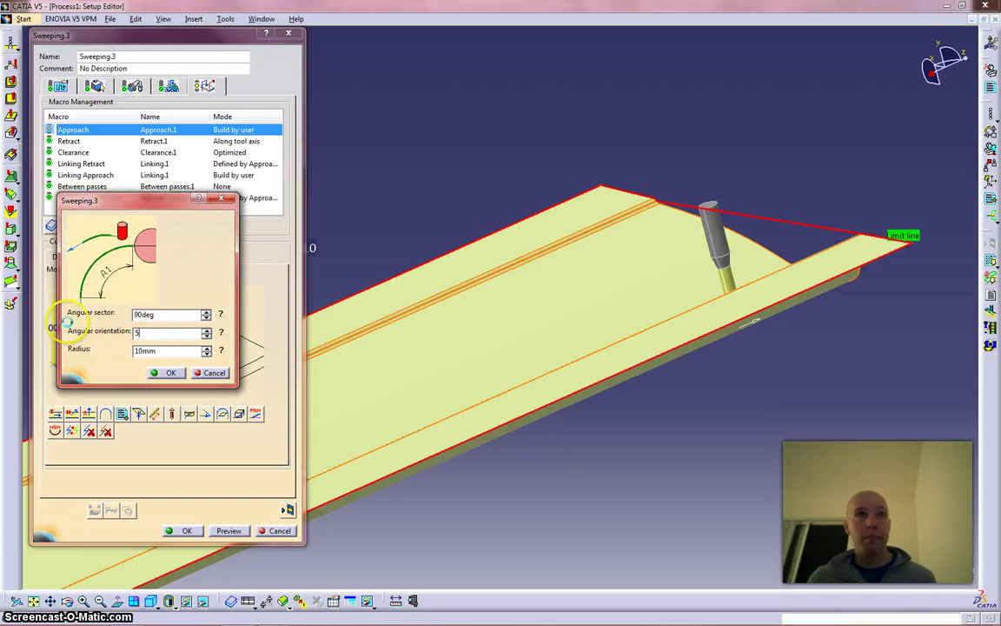
key(Return)
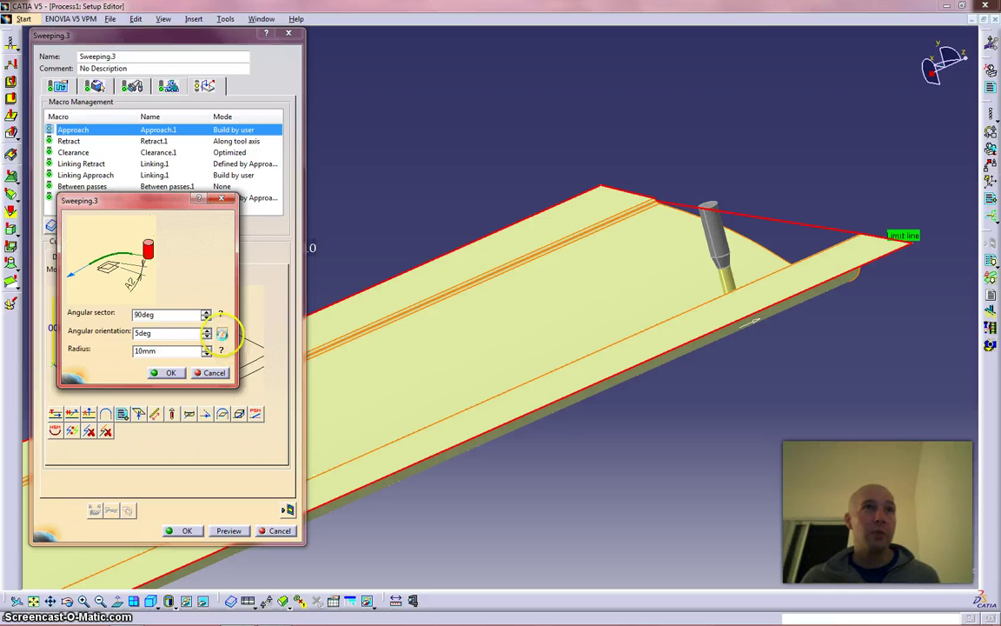
click(221, 333)
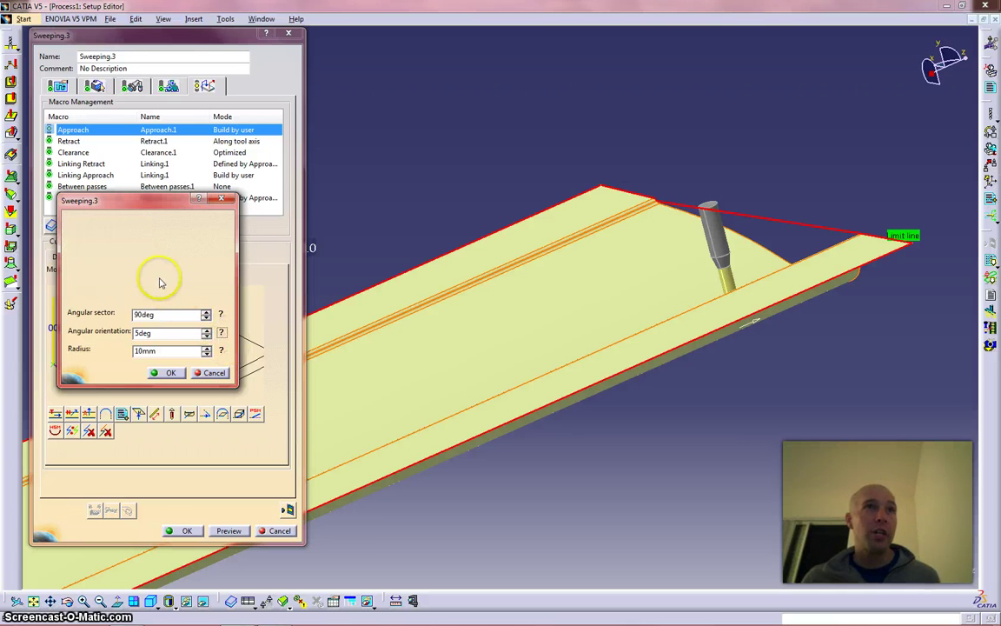
click(221, 316)
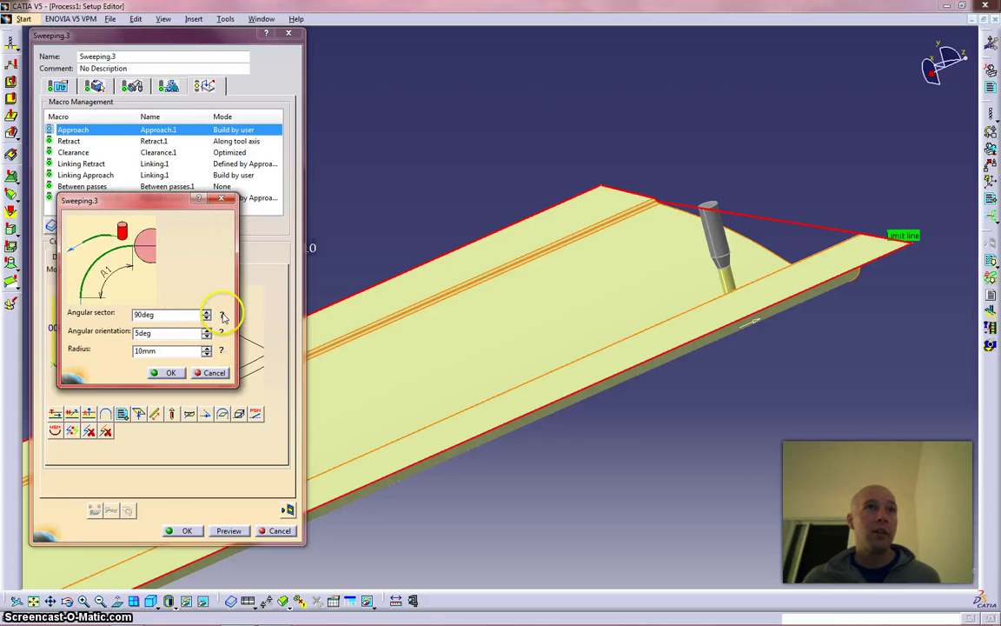
click(165, 372)
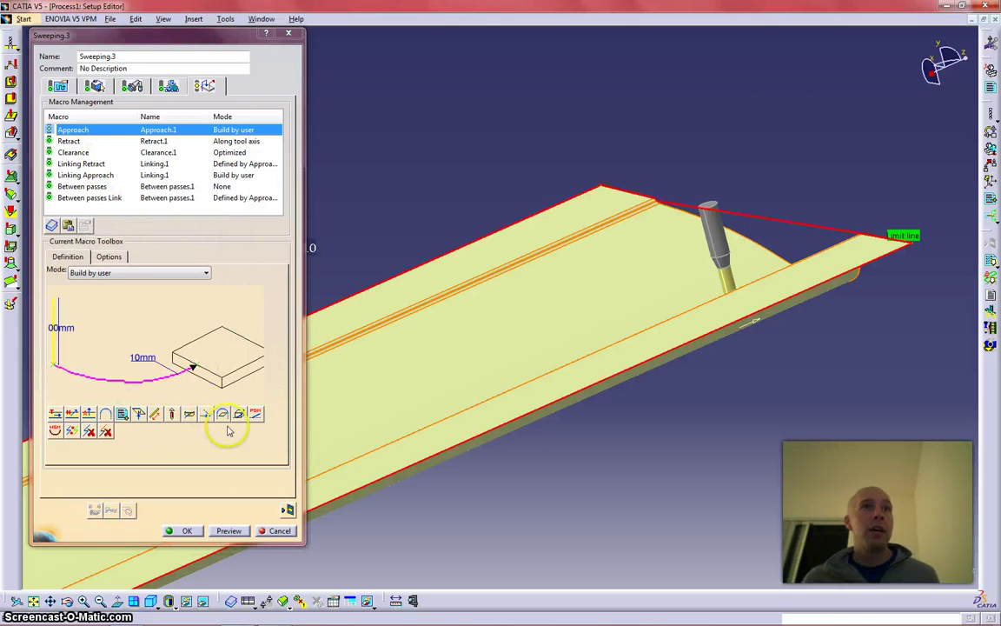
click(288, 511)
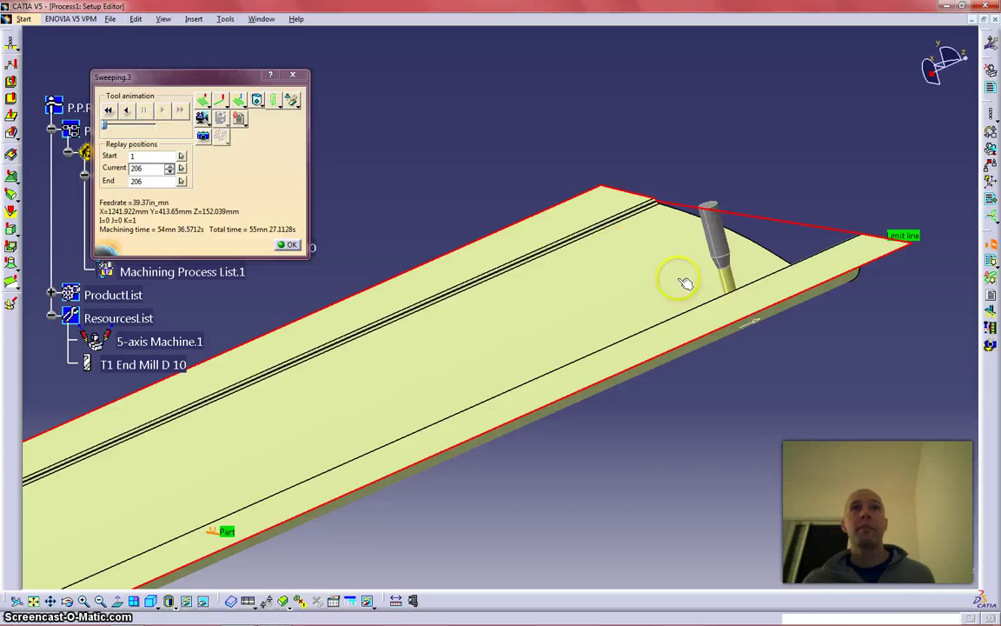
Orbit and zoom the view to check the replayed passes cover the whole curved sheet.
middle_drag(517, 300, 831, 306)
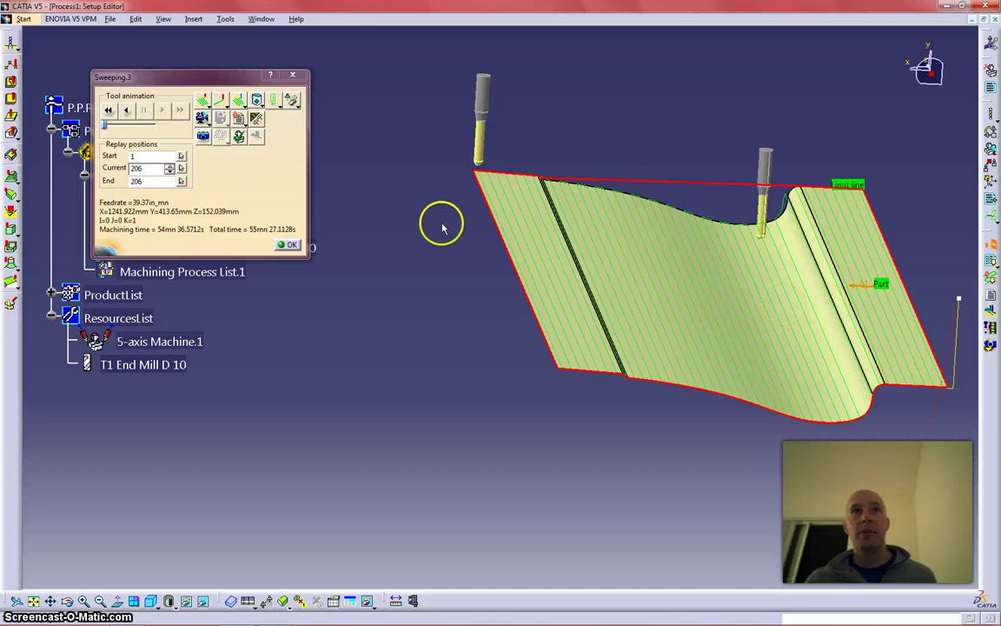
middle_drag(515, 188, 642, 347)
middle_drag(633, 520, 737, 465)
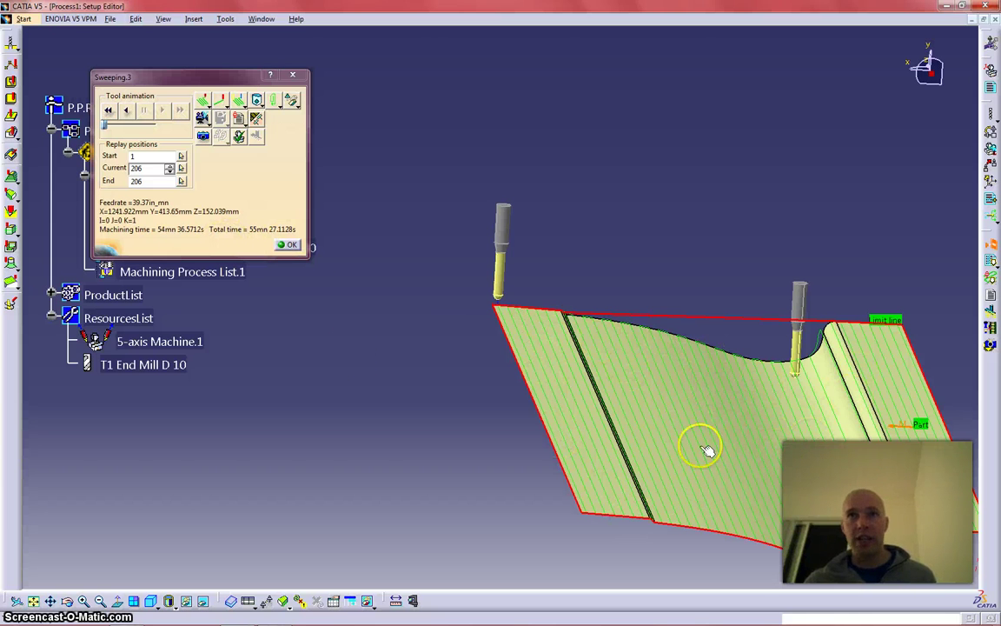
Close the replay, set Sweeping.3's offset on part to 2mm, and show the Zig-zag strategy.
click(284, 246)
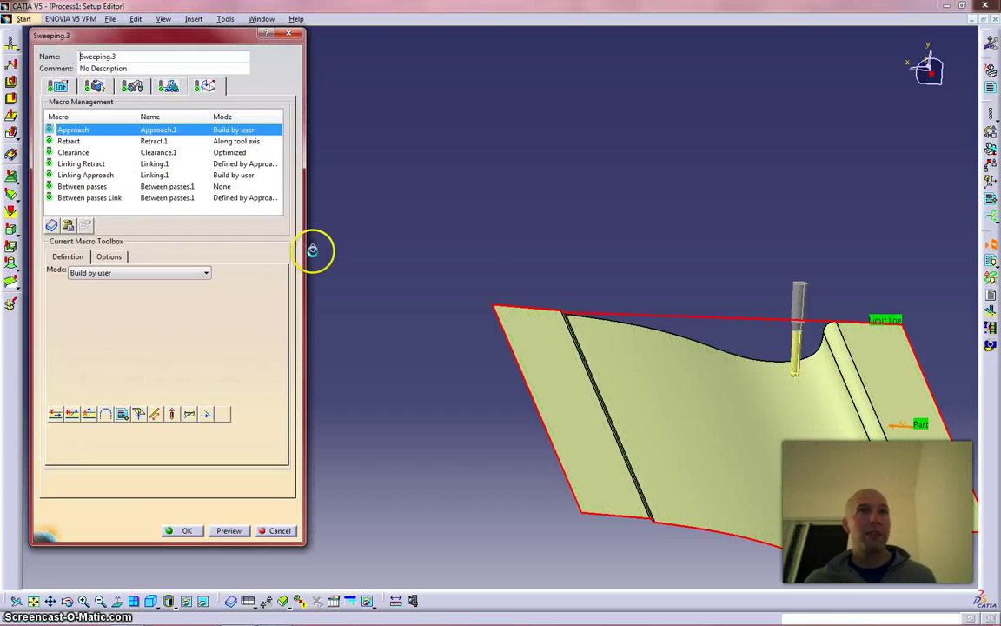
click(96, 87)
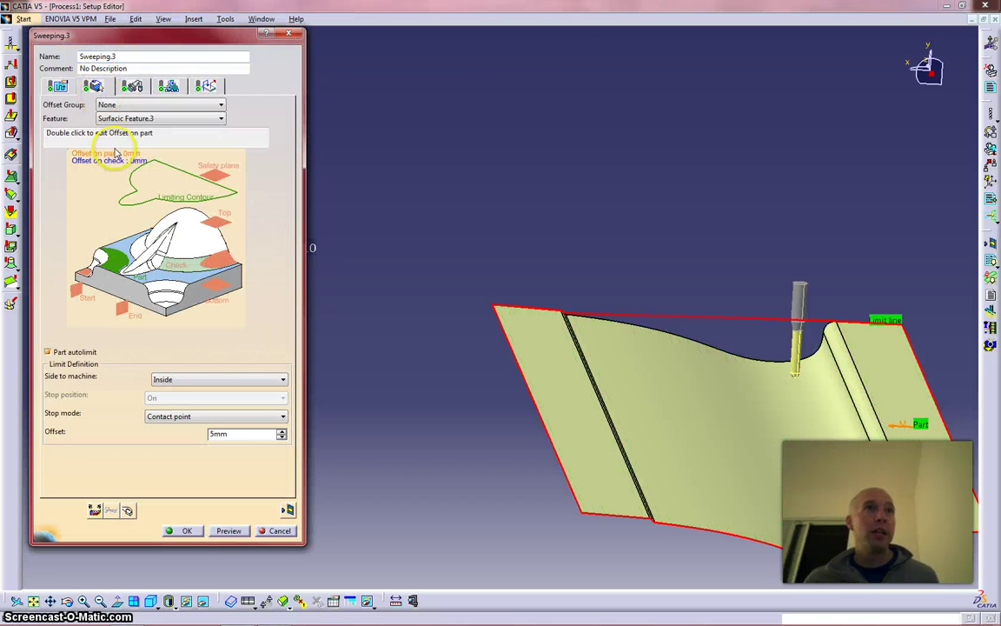
double_click(113, 153)
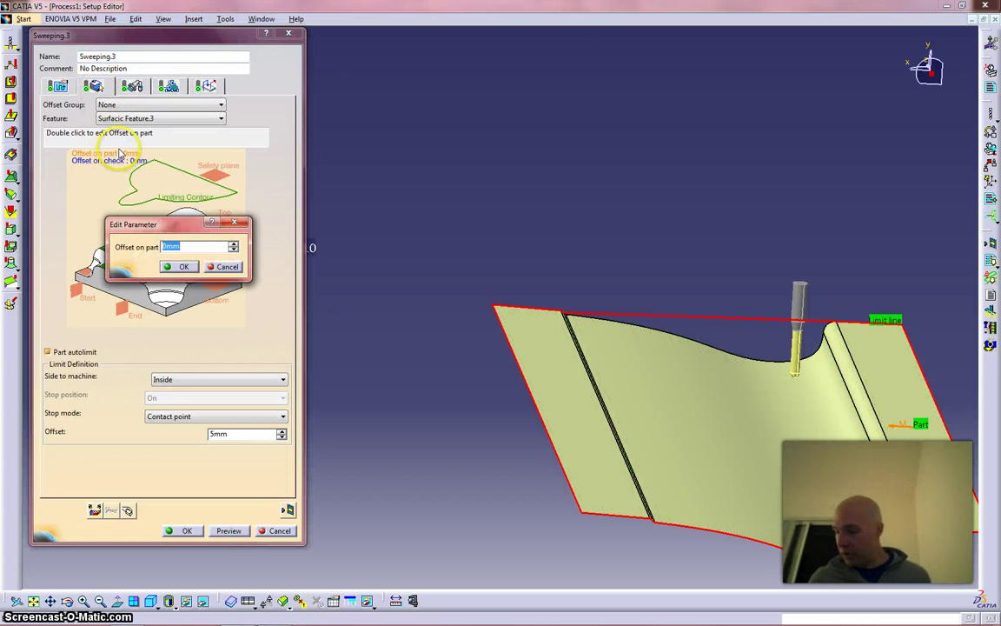
text(2)
key(Return)
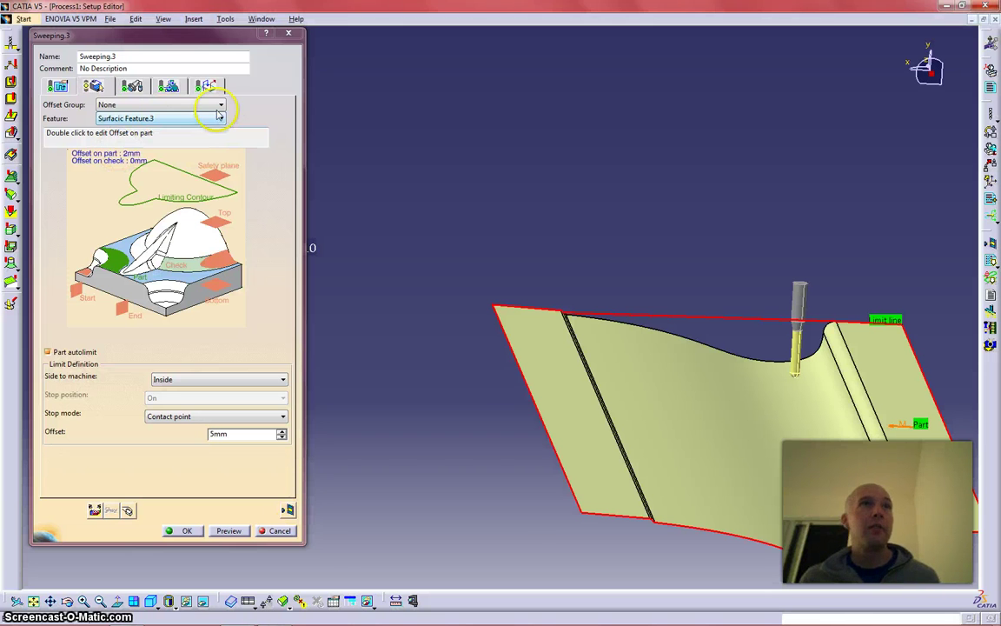
click(59, 87)
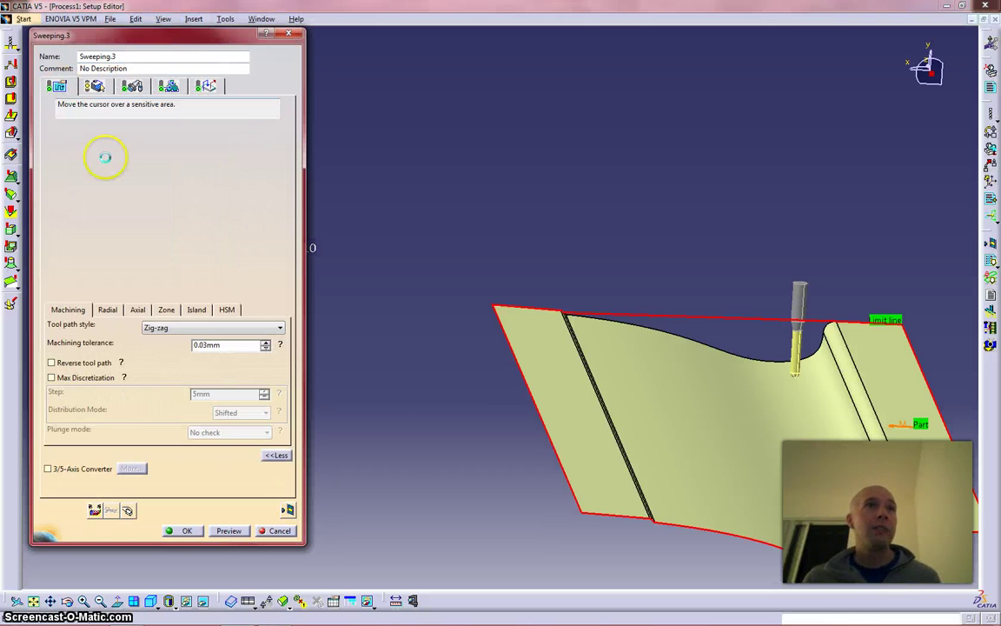
Set the radial view direction to Other axis from a part edge (I 0, J 0.656279967, K 0.750604495).
click(108, 309)
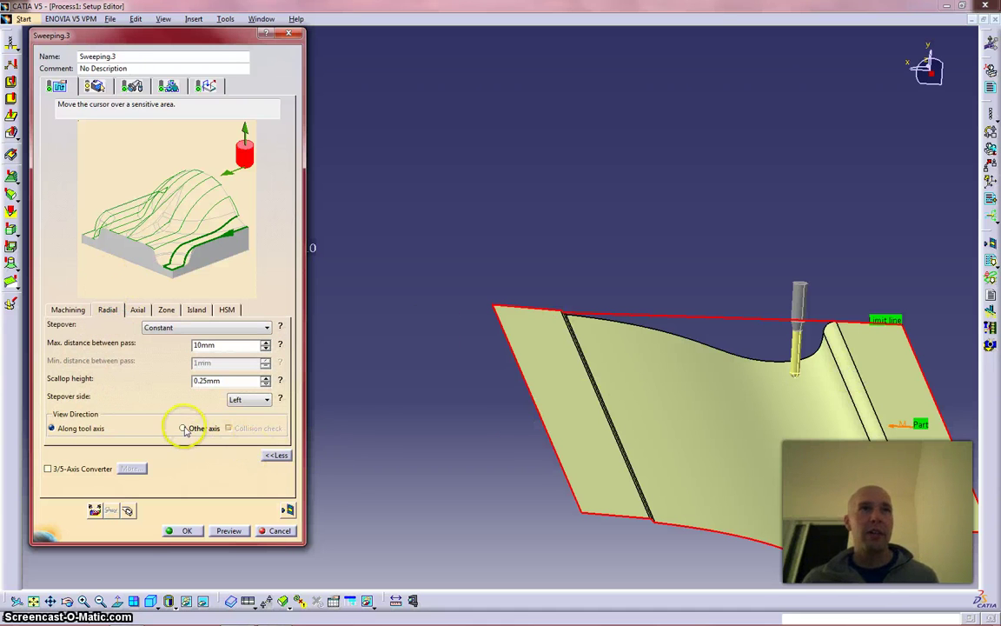
click(182, 429)
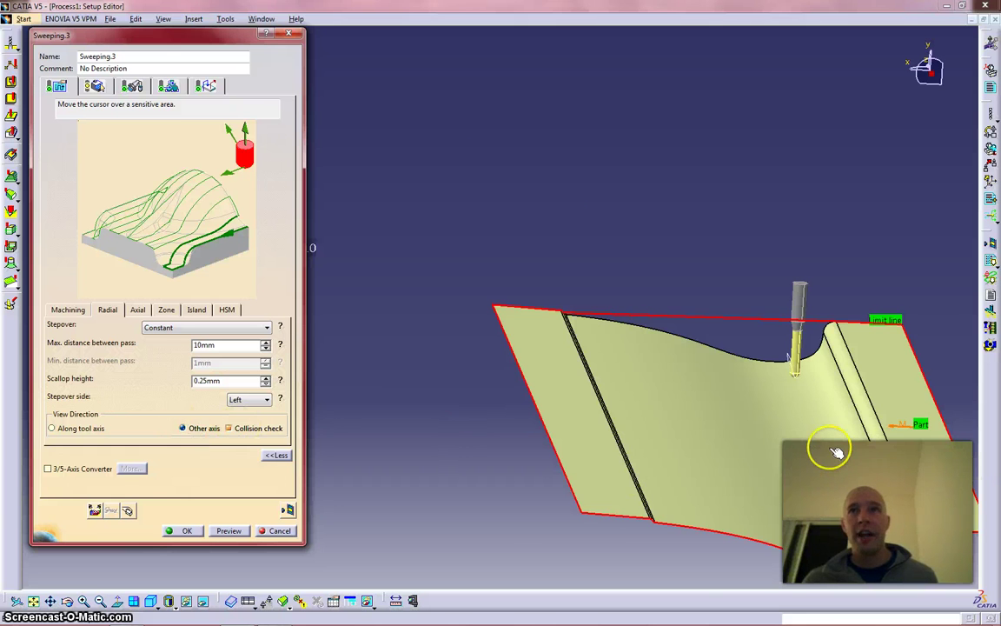
middle_drag(834, 452, 613, 390)
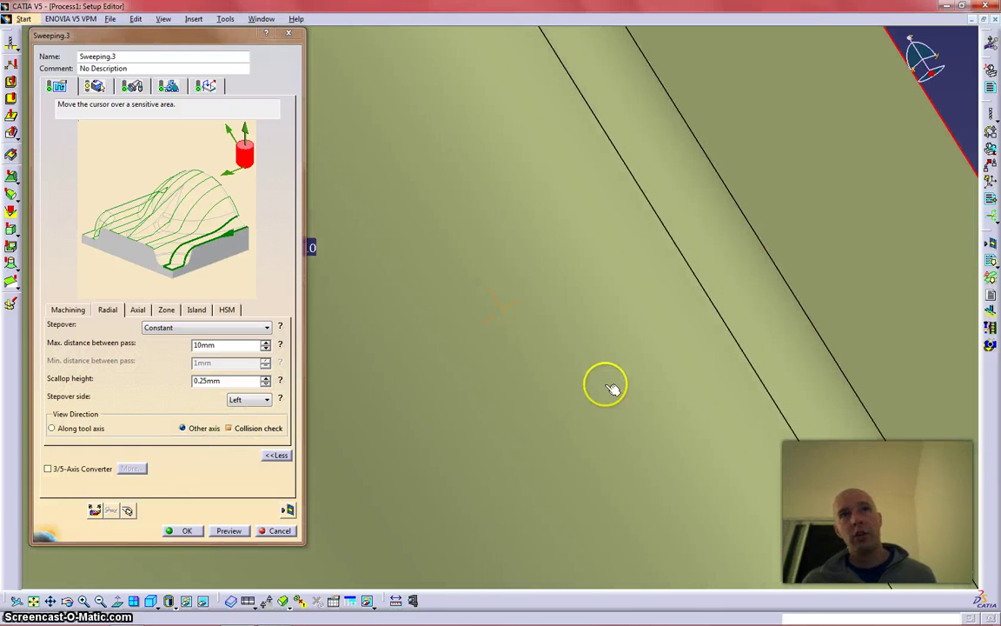
middle_drag(324, 38, 403, 280)
middle_drag(572, 363, 541, 357)
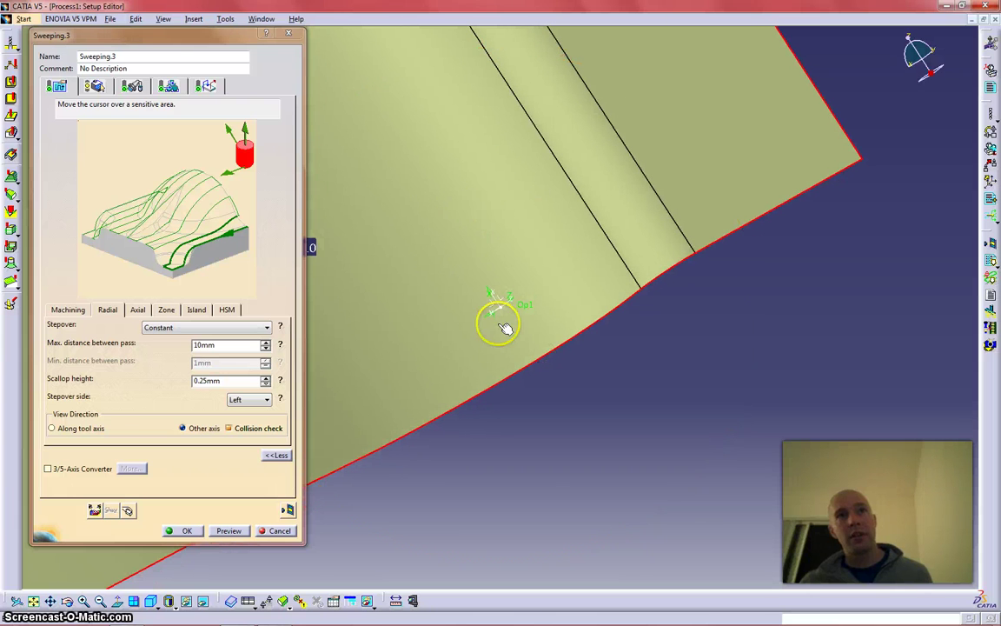
click(233, 136)
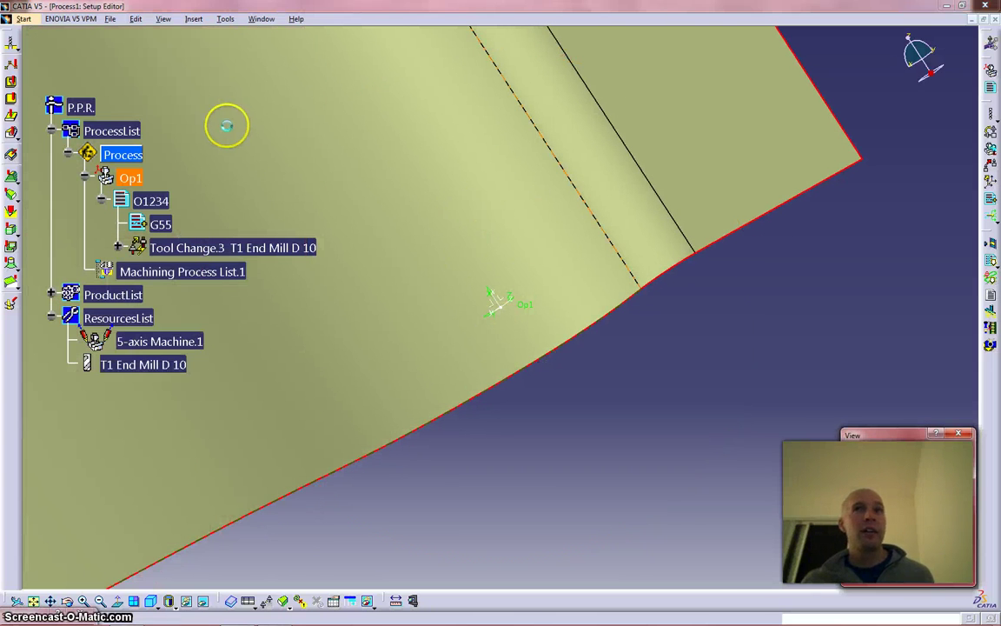
drag(948, 461, 233, 94)
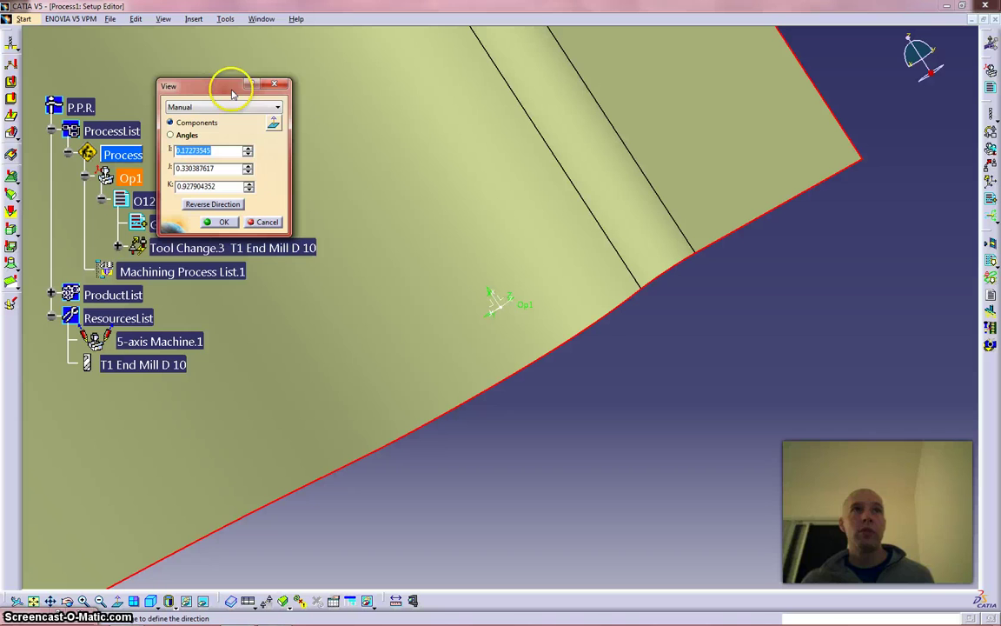
click(274, 126)
click(314, 207)
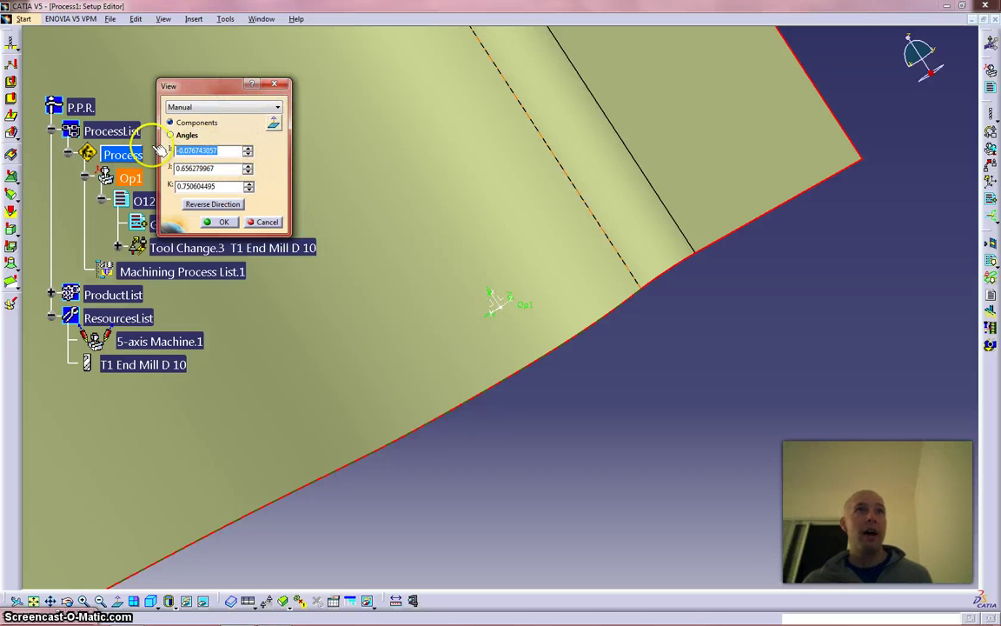
click(223, 223)
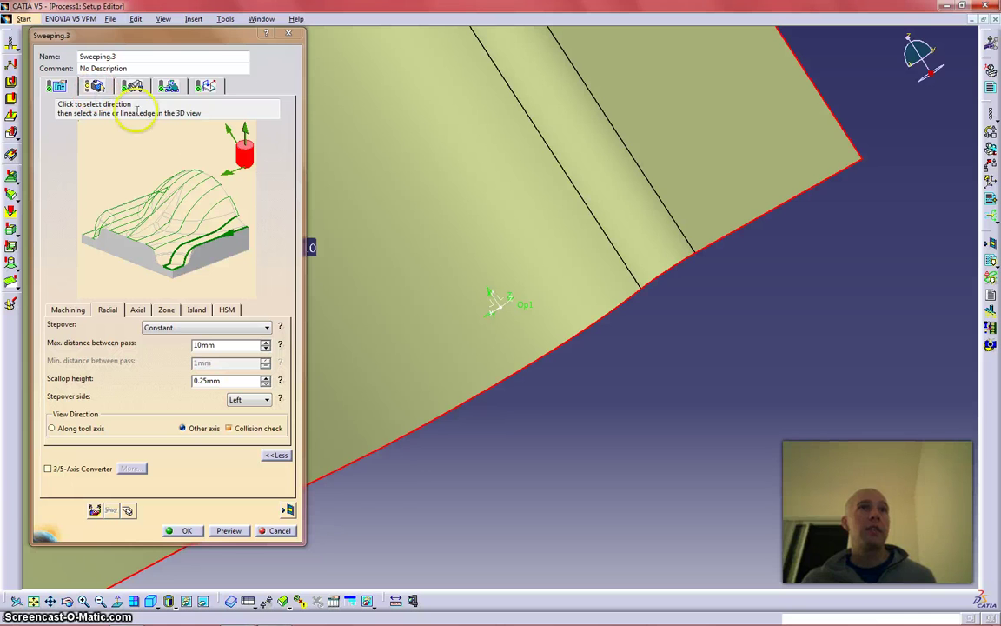
Pick a face of the part as Sweeping.3's check surface.
middle_drag(567, 295, 273, 232)
click(97, 86)
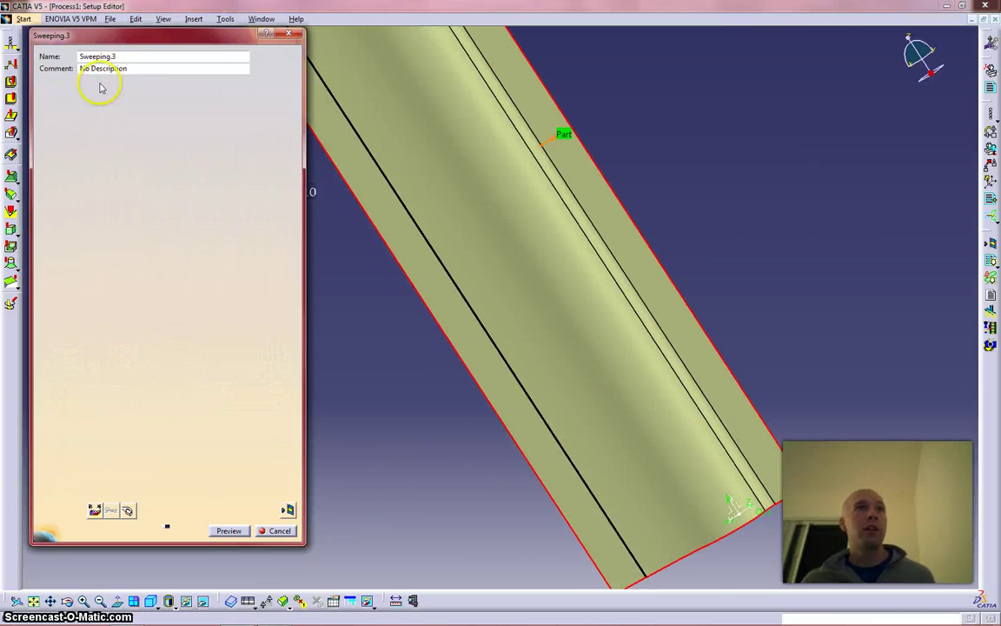
click(223, 269)
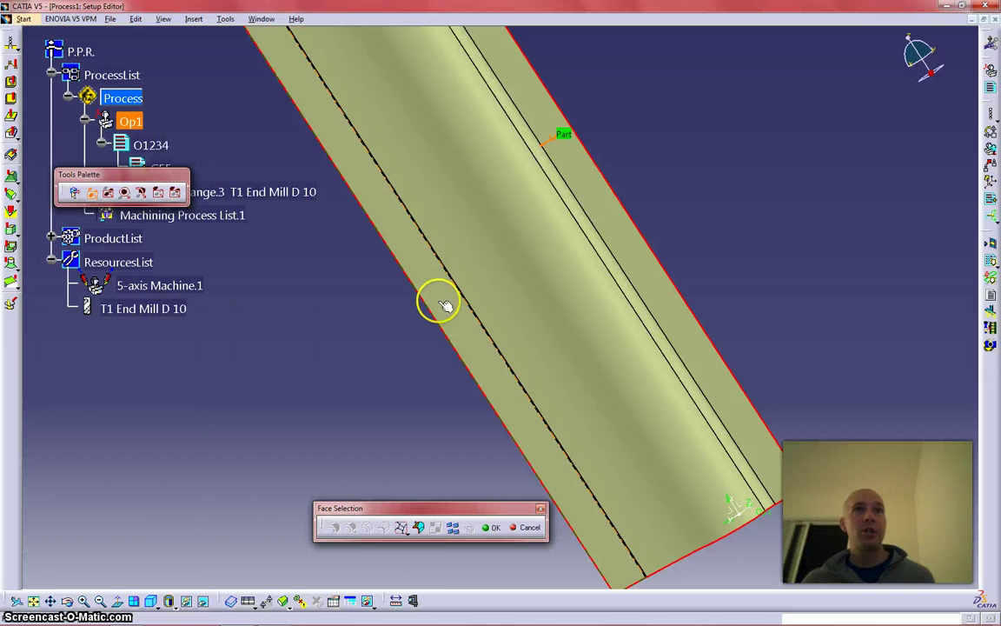
click(398, 271)
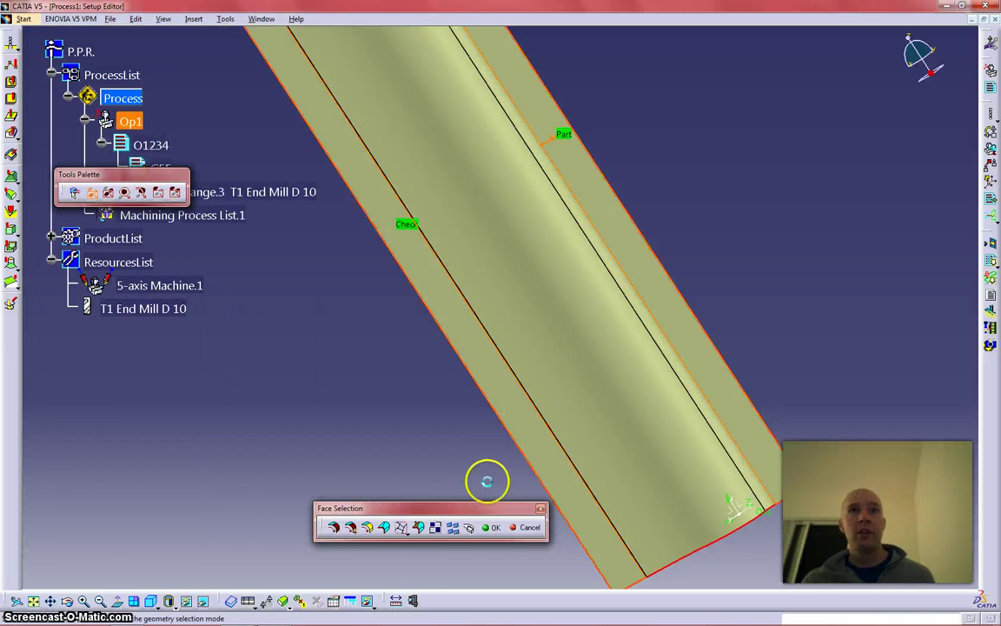
click(488, 527)
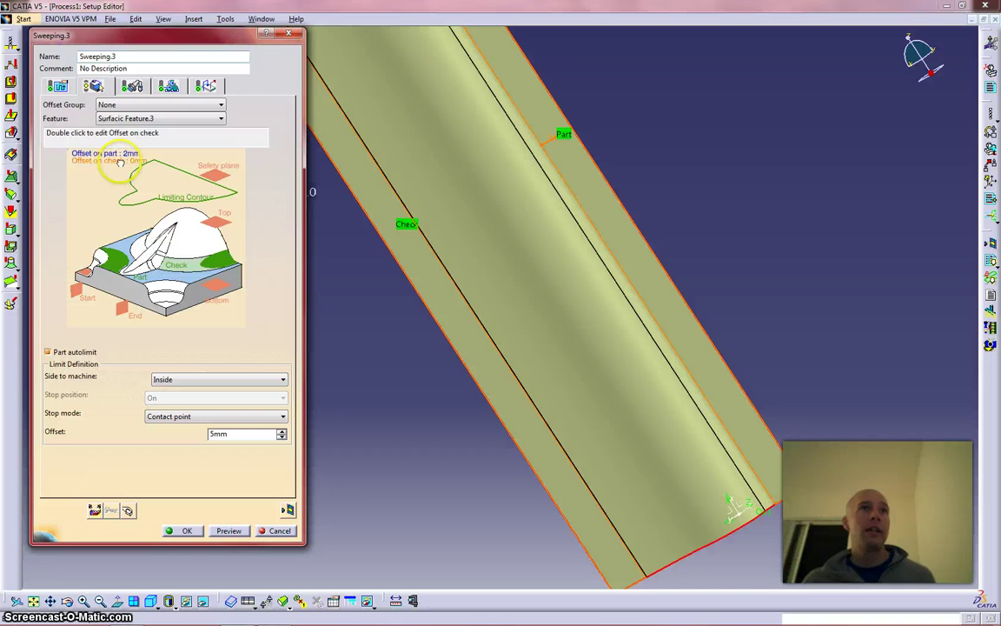
Set the offset on check to 20mm and recompute the toolpath.
double_click(109, 160)
text(20mm)
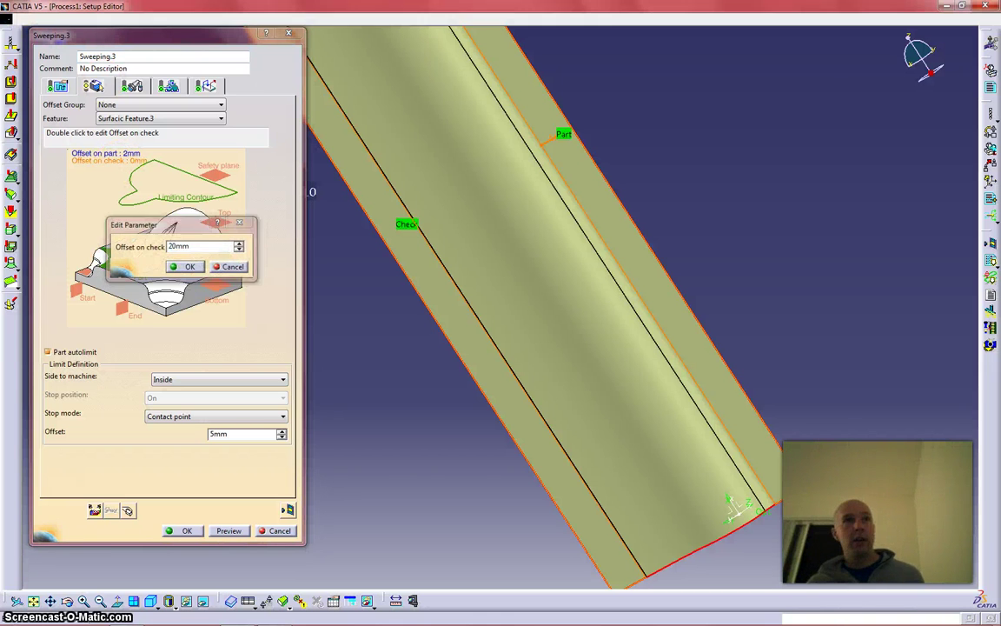
key(Return)
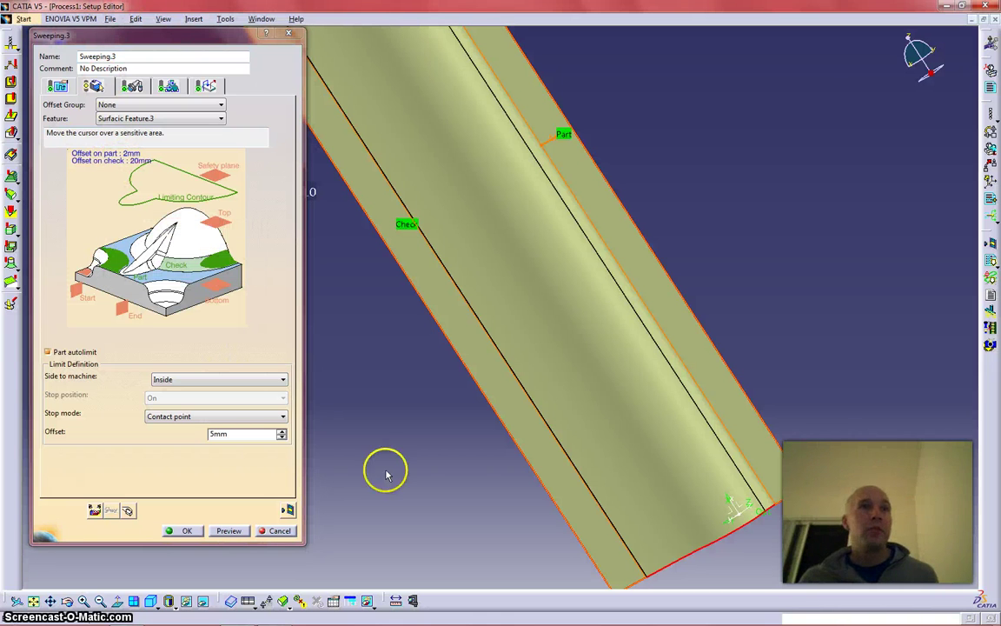
click(288, 511)
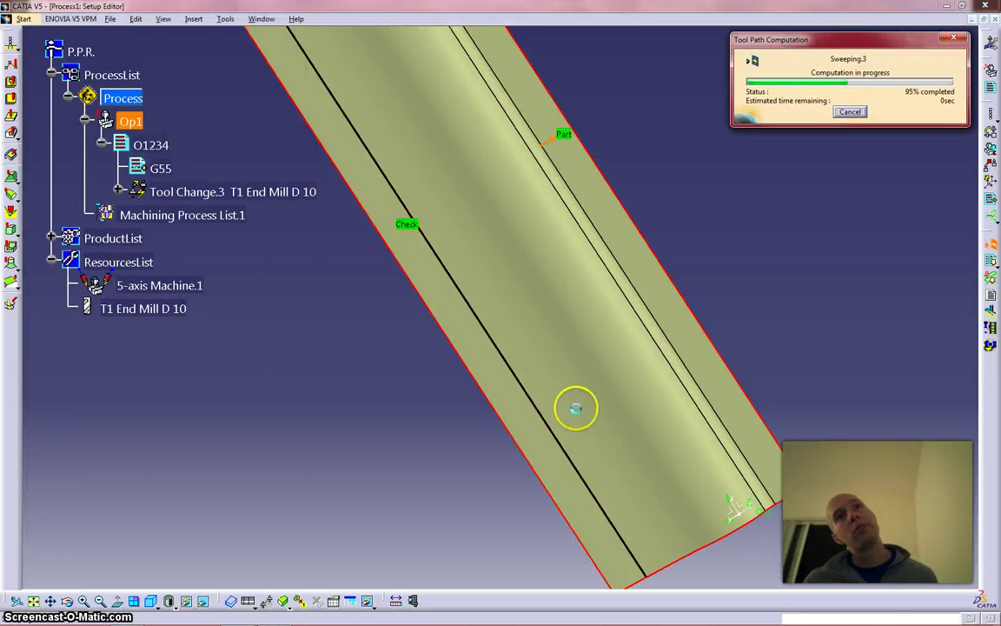
Set the Sweeping.3 replay's visualization mode to show tool-axis arrows along the toolpath passes.
middle_drag(865, 431, 676, 431)
middle_drag(515, 321, 476, 404)
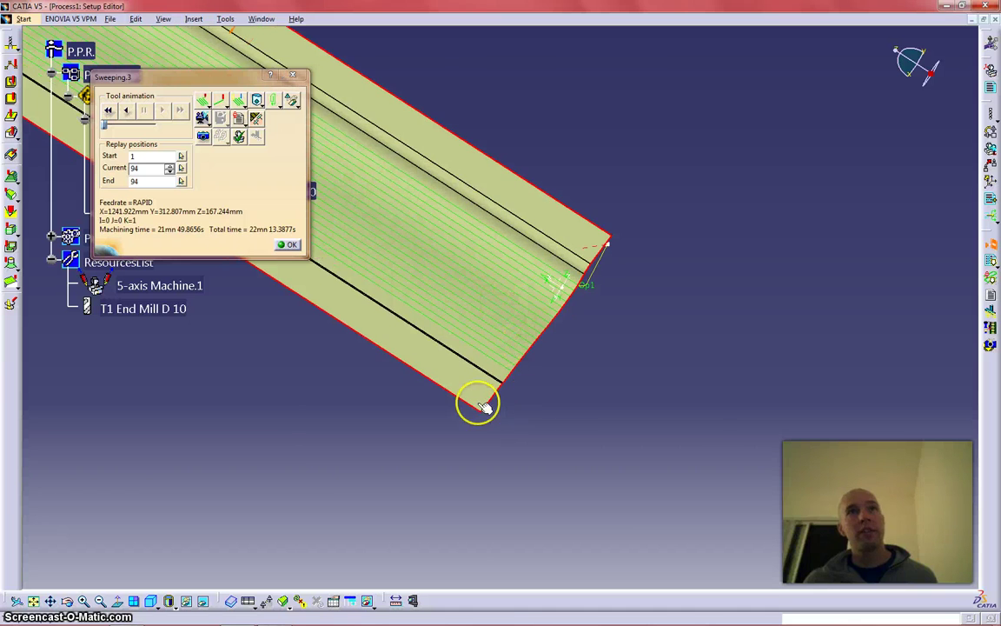
middle_drag(556, 407, 520, 300)
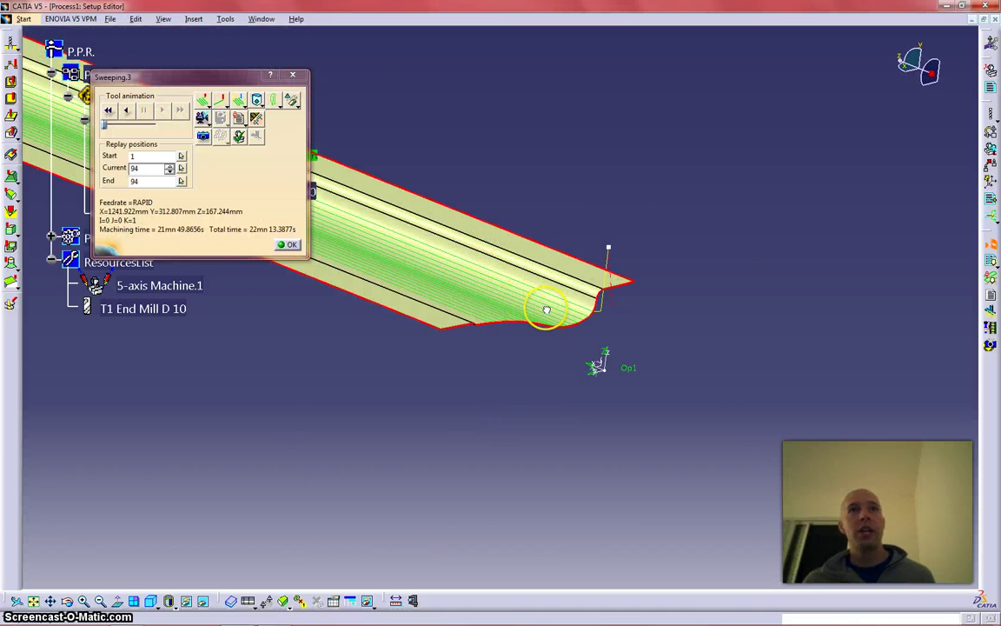
middle_drag(548, 418, 553, 299)
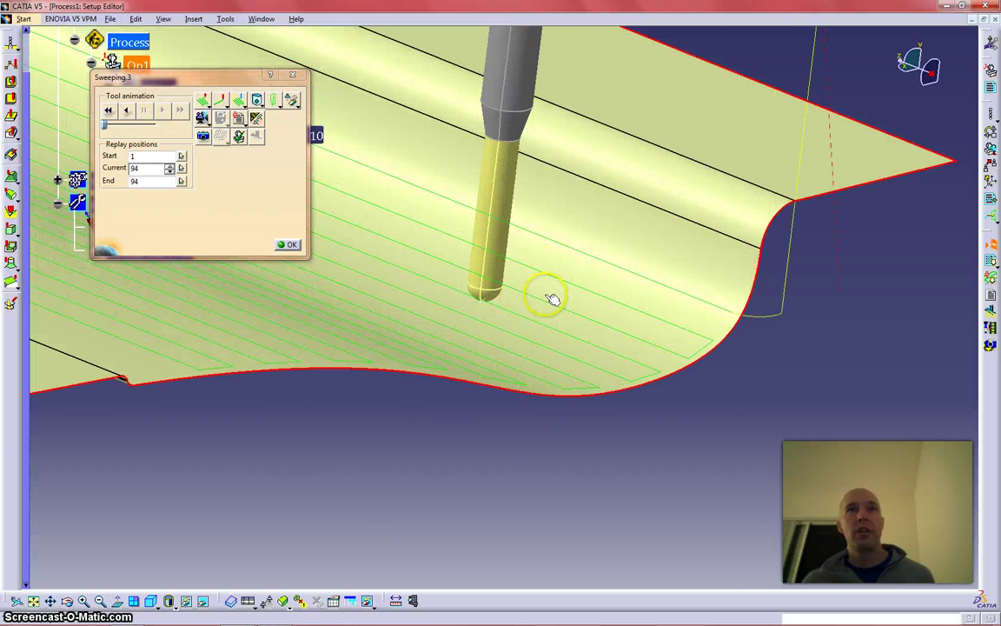
middle_drag(603, 335, 447, 405)
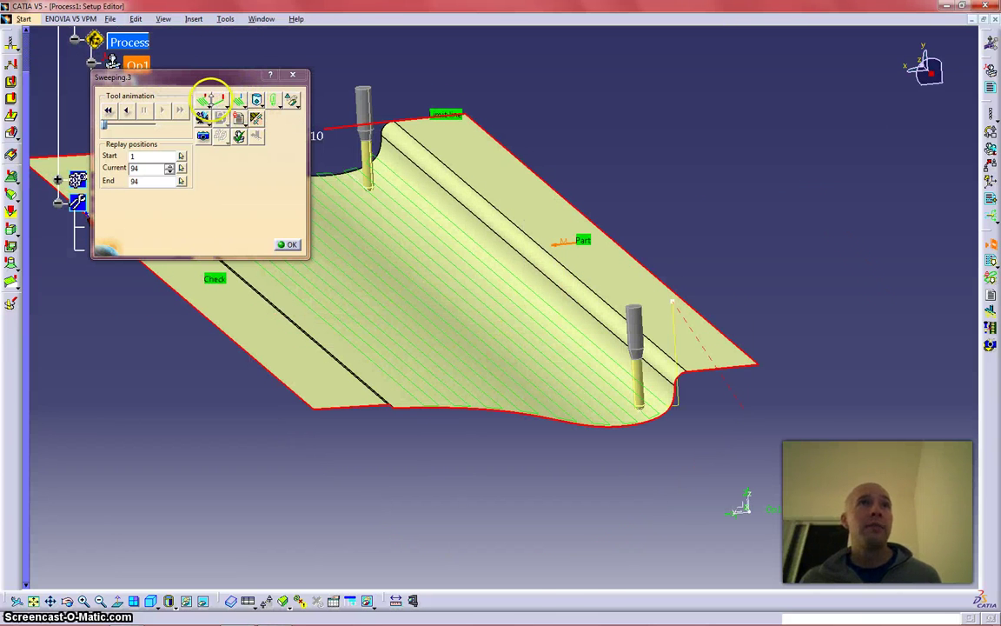
click(211, 103)
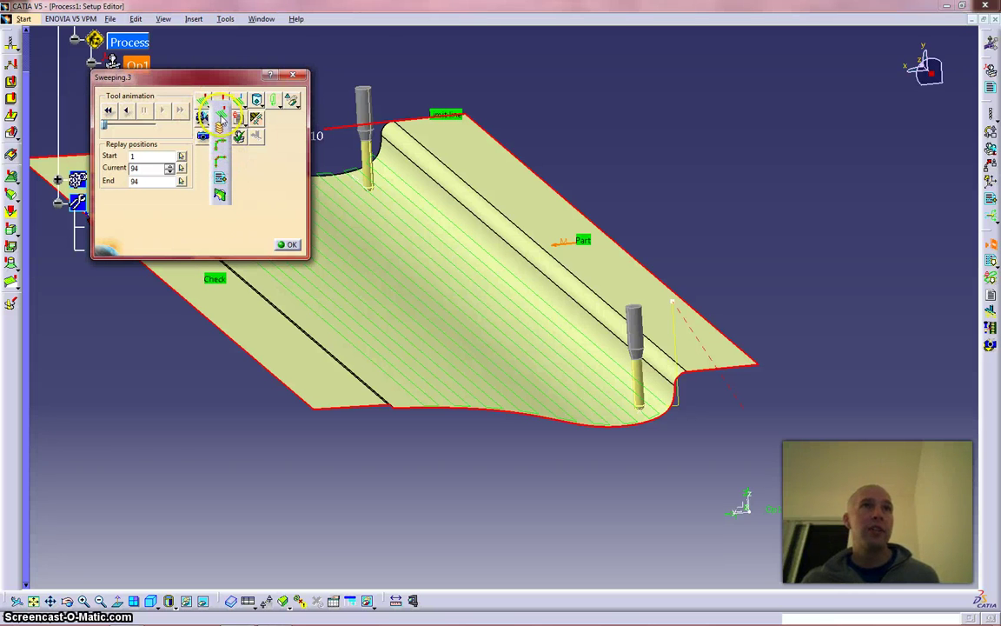
click(219, 101)
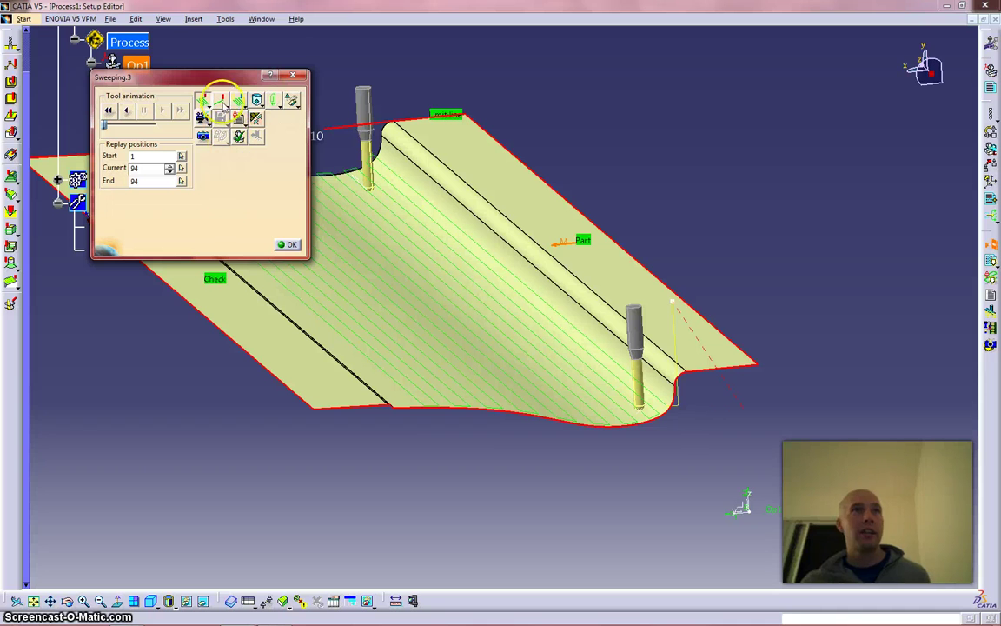
click(225, 102)
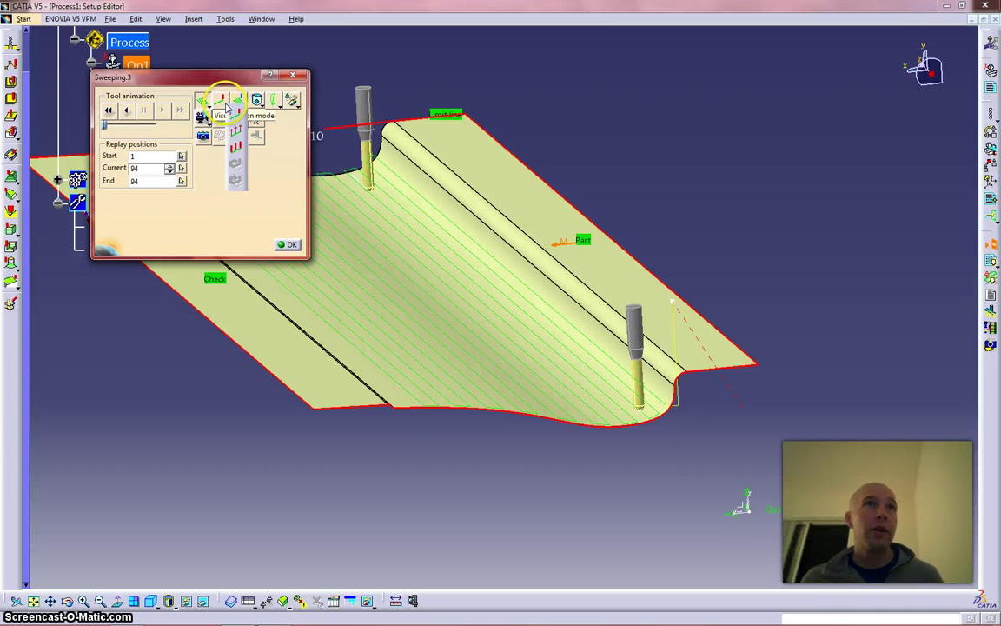
click(236, 136)
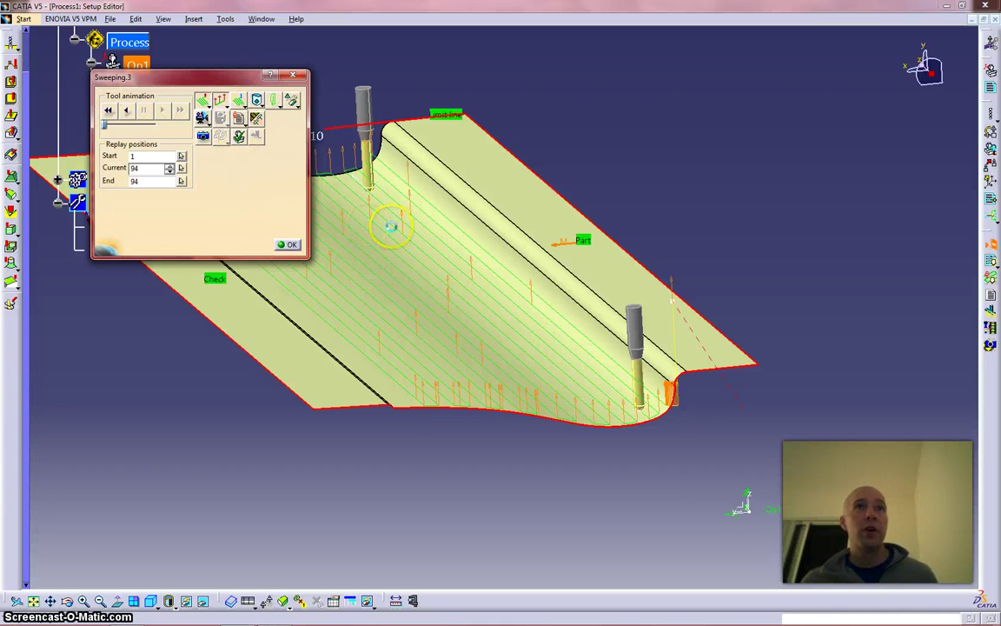
middle_drag(399, 236, 492, 257)
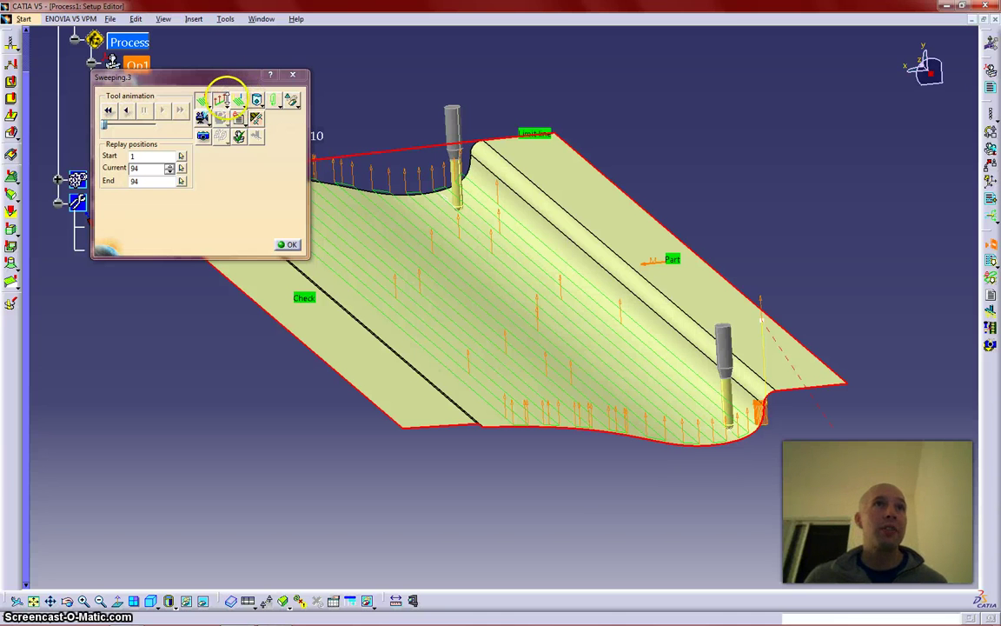
Show the tool at all toolpath positions, then at only the last tool position.
click(236, 101)
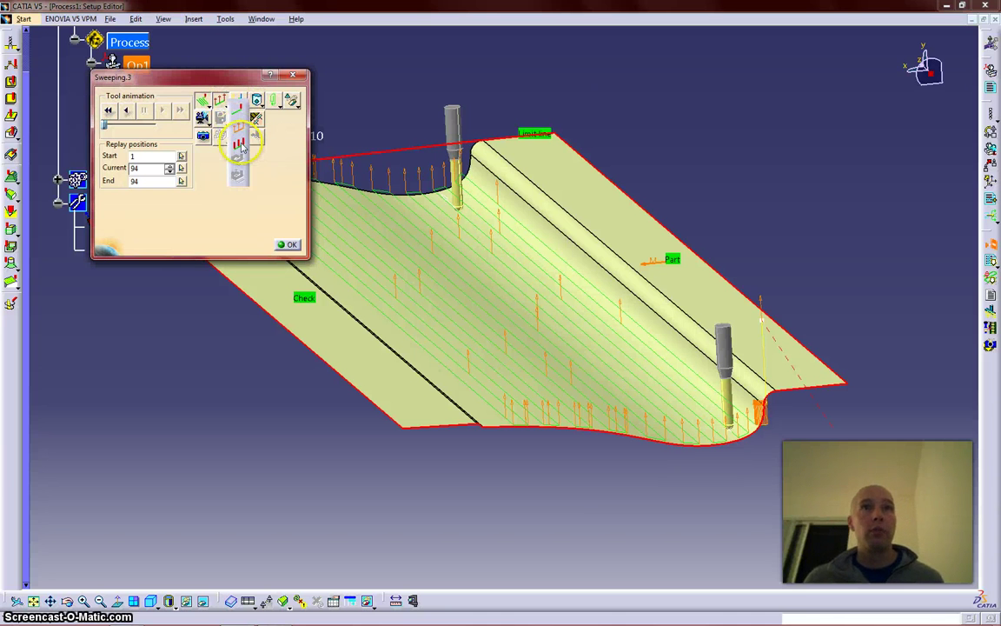
click(241, 146)
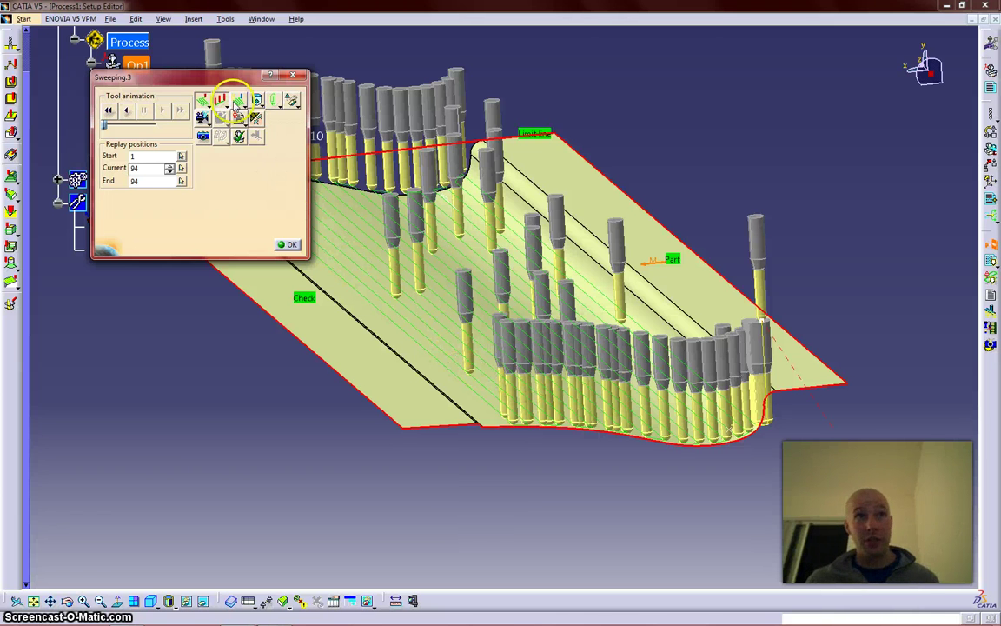
click(226, 103)
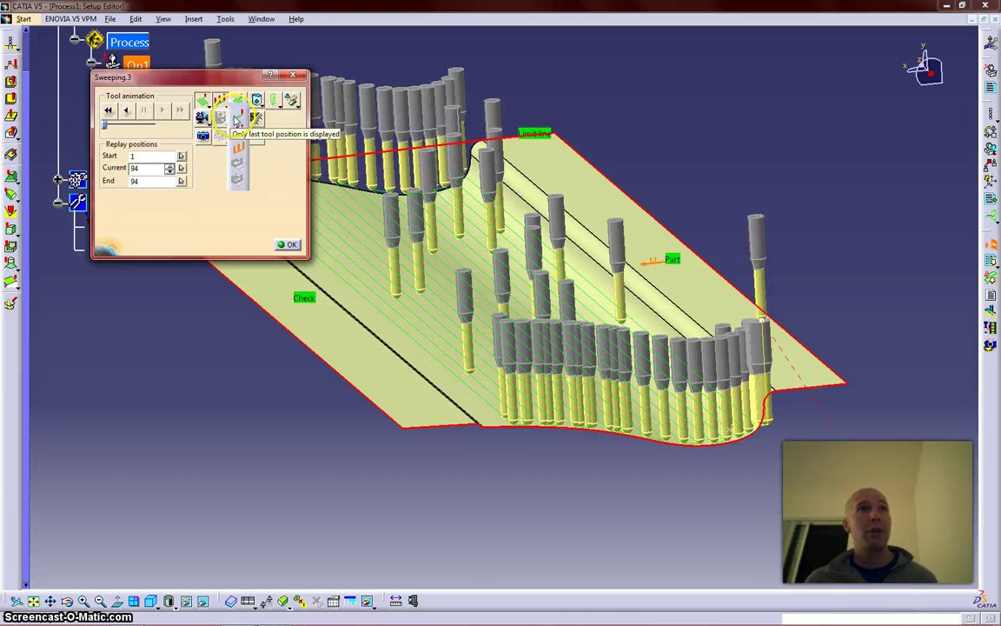
click(239, 120)
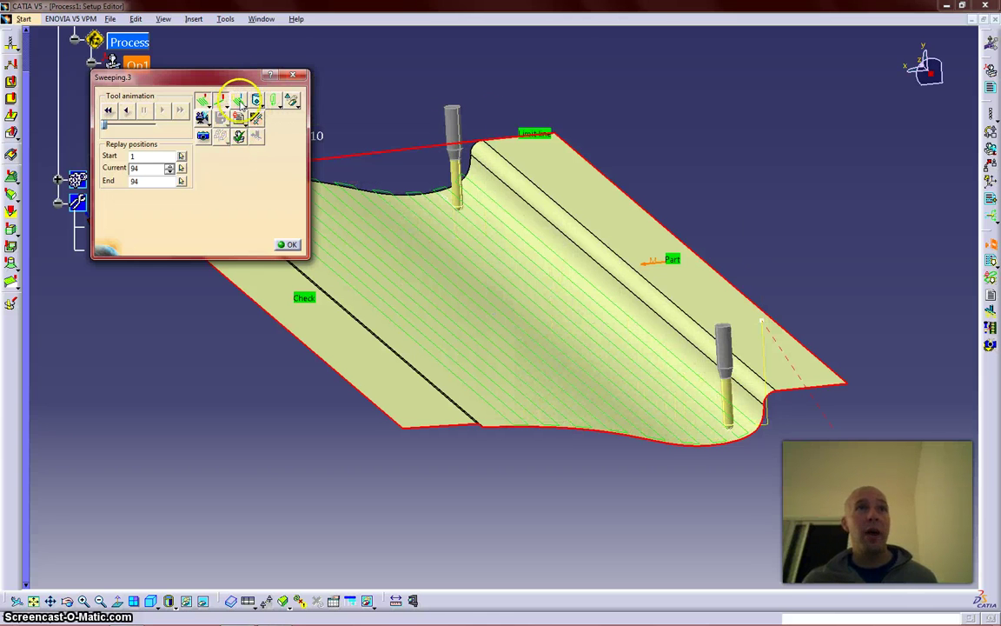
Change the toolpath display and bring up the Tool Axis dialog at 0, 0, 1.
click(258, 120)
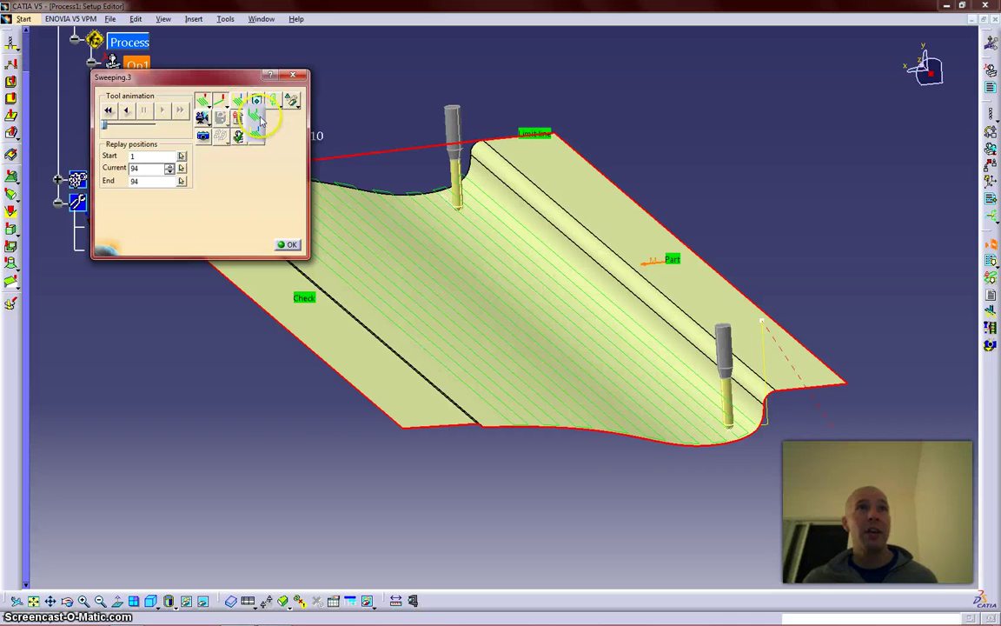
click(255, 120)
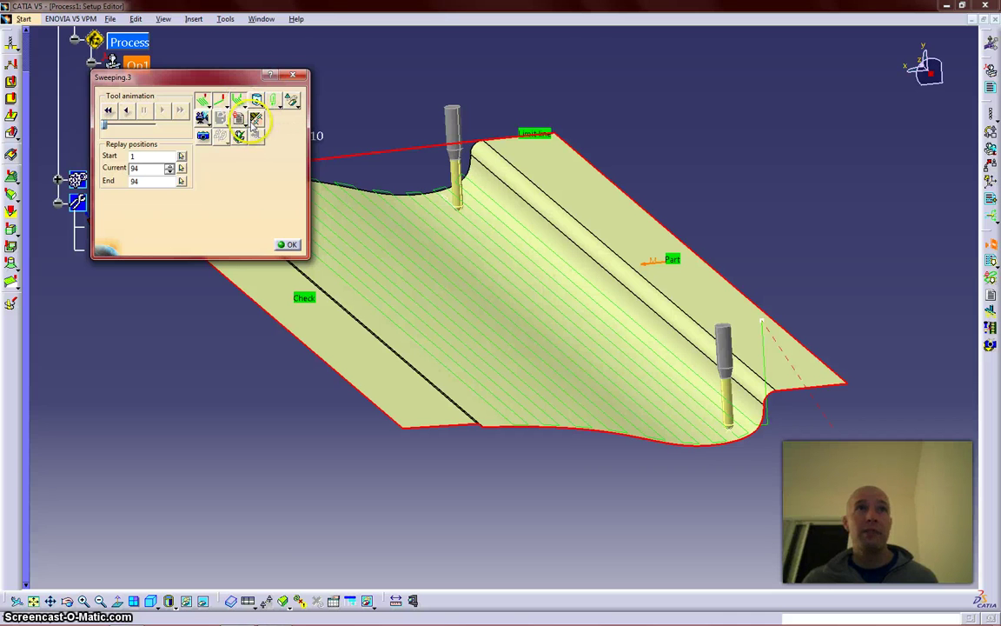
click(447, 106)
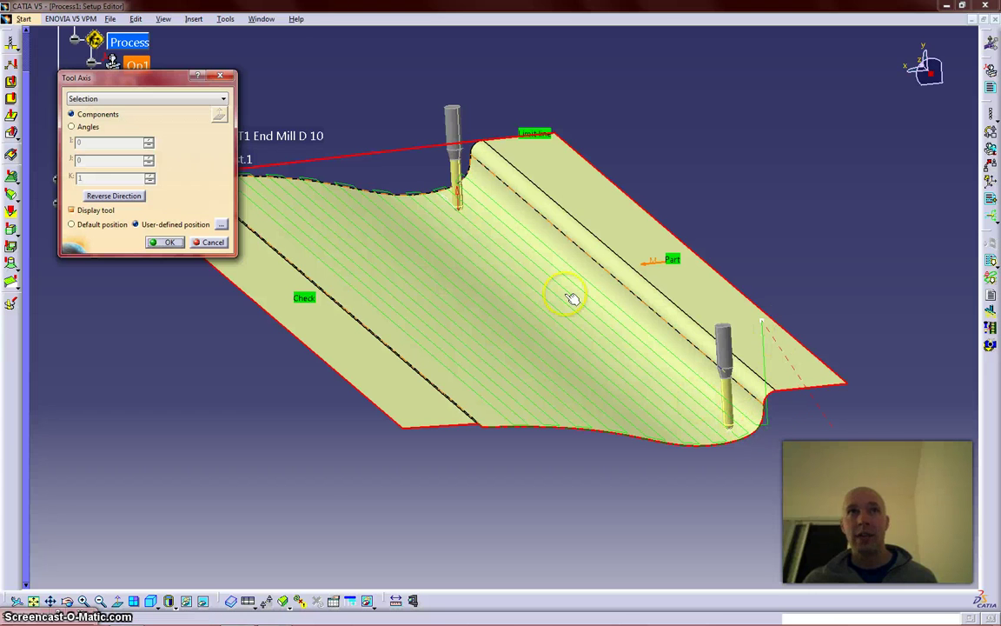
Change the replay's tool display and inspect the part's top and left edges up close.
middle_drag(561, 313, 487, 245)
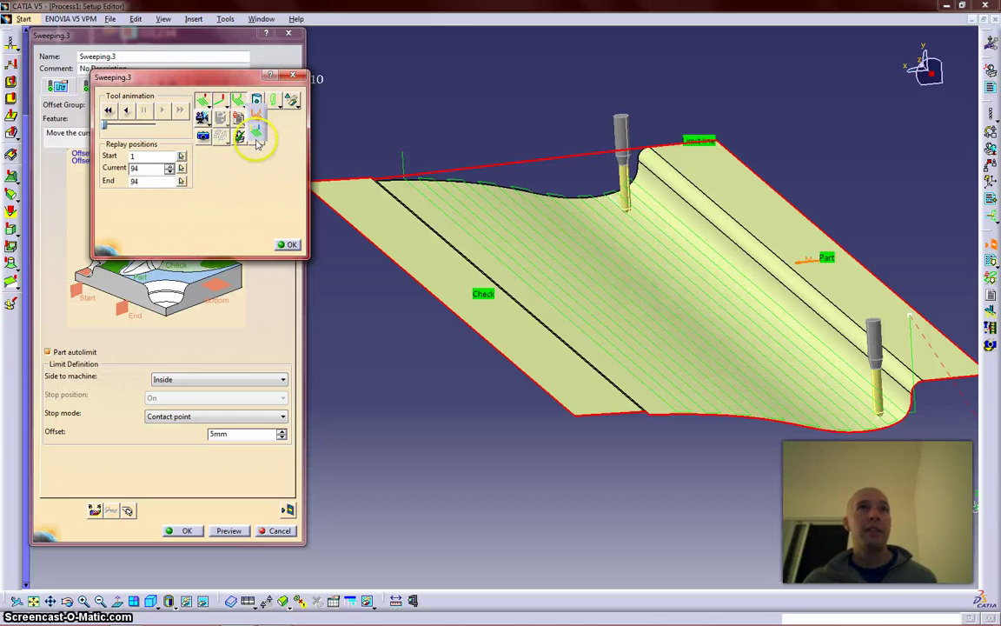
click(258, 135)
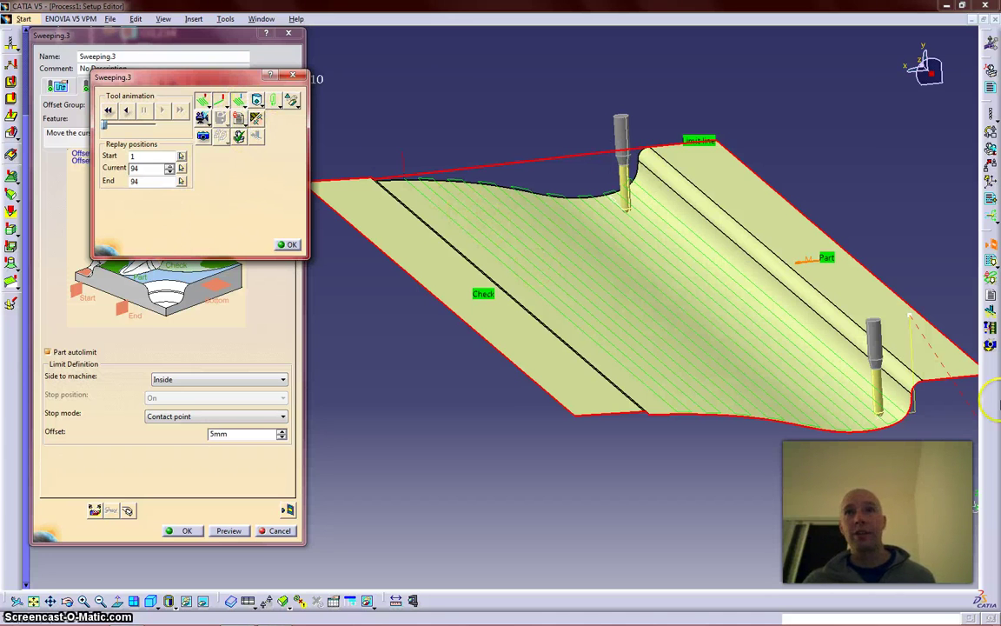
middle_drag(398, 172, 559, 297)
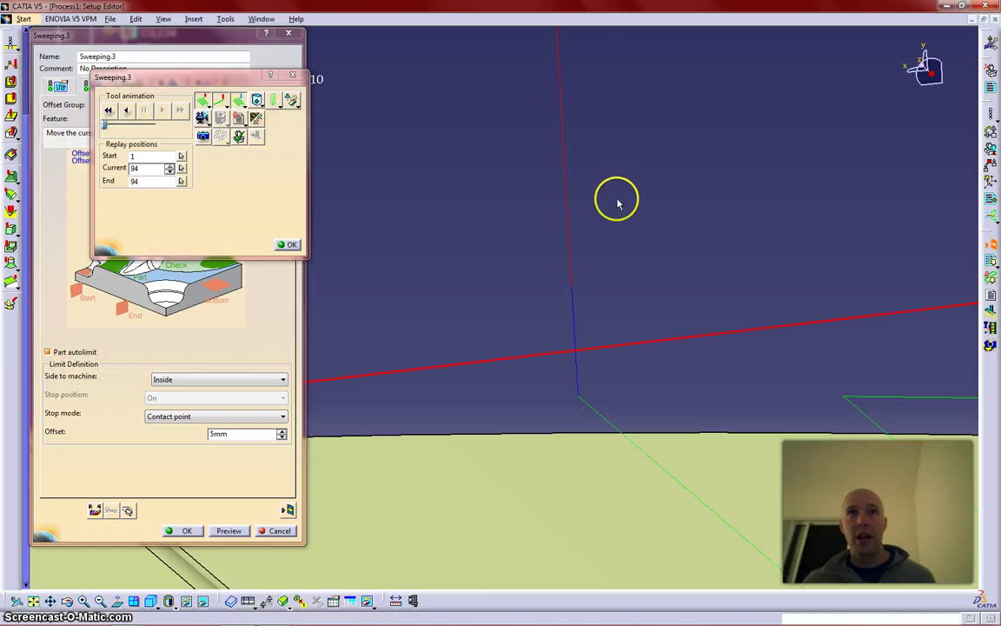
middle_drag(618, 199, 552, 295)
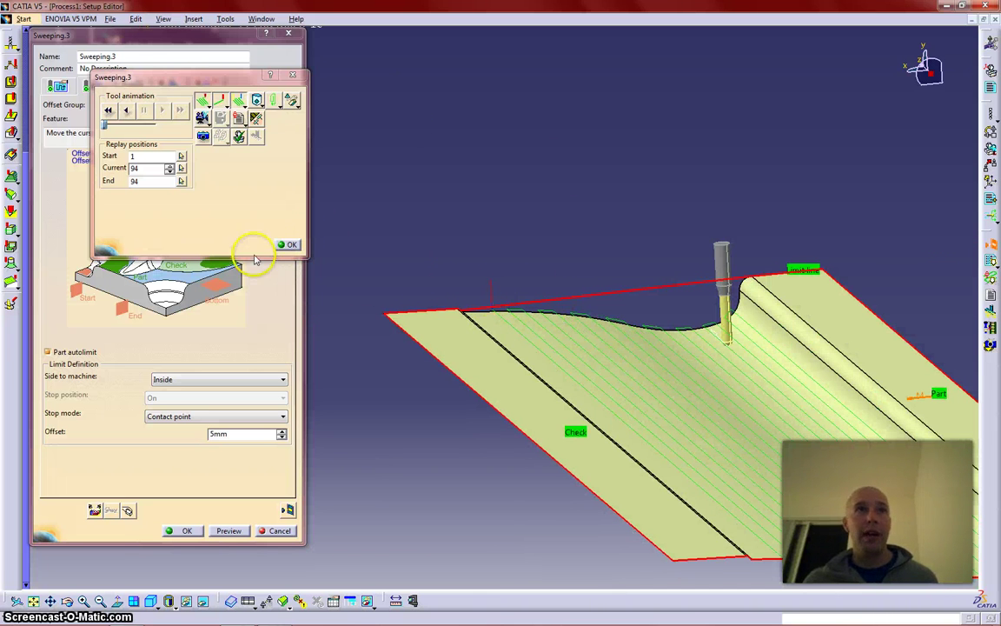
middle_drag(500, 246, 365, 339)
Close the replay and set the part's top end as the Sweeping.3 safety plane.
click(291, 246)
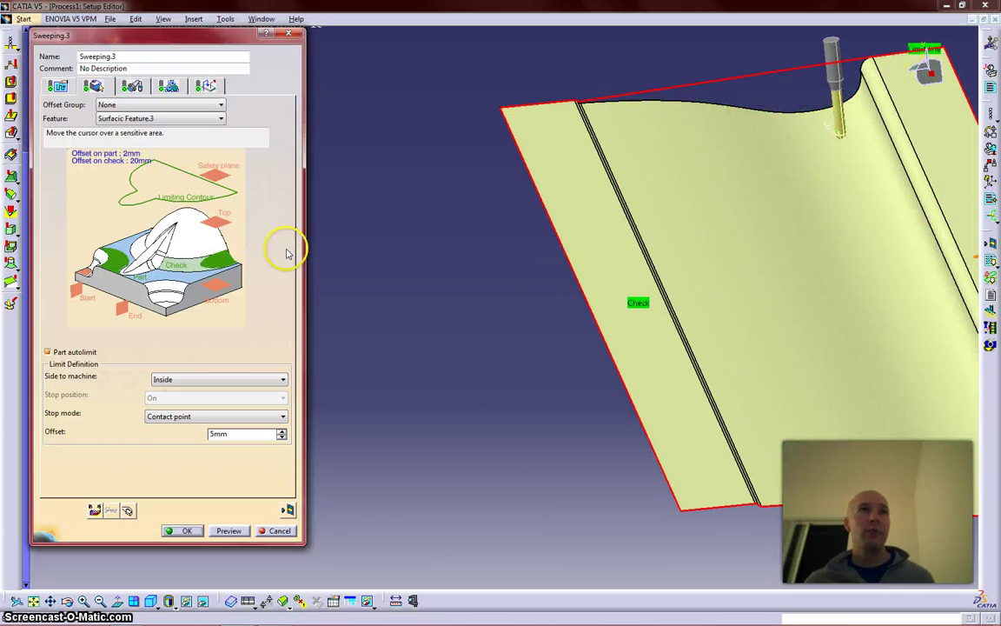
click(219, 172)
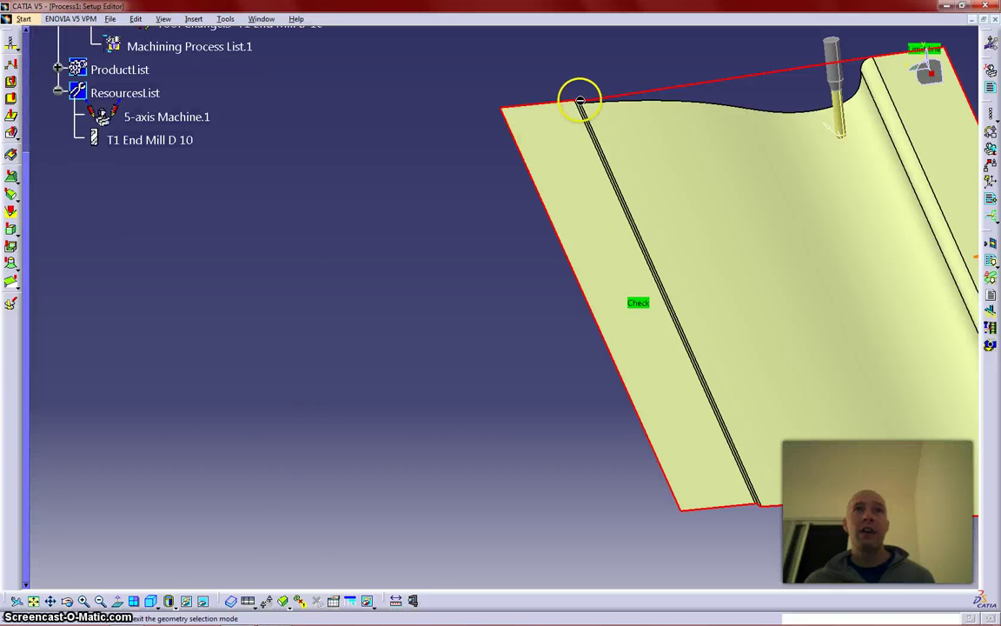
click(581, 104)
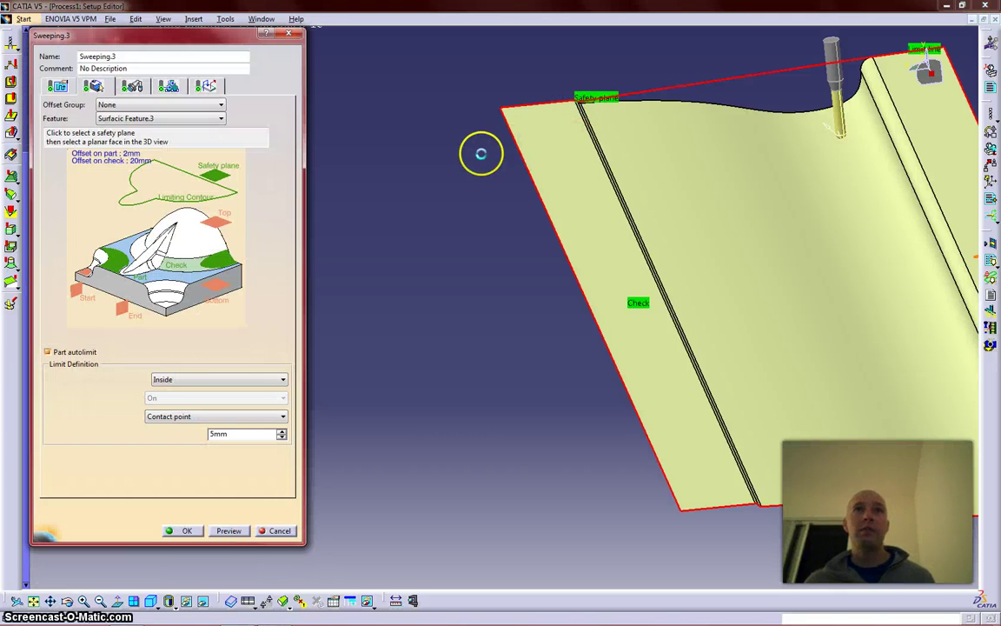
Replay the recomputed toolpath, check the safety-plane corner near the tool tip, then close the replay.
click(288, 511)
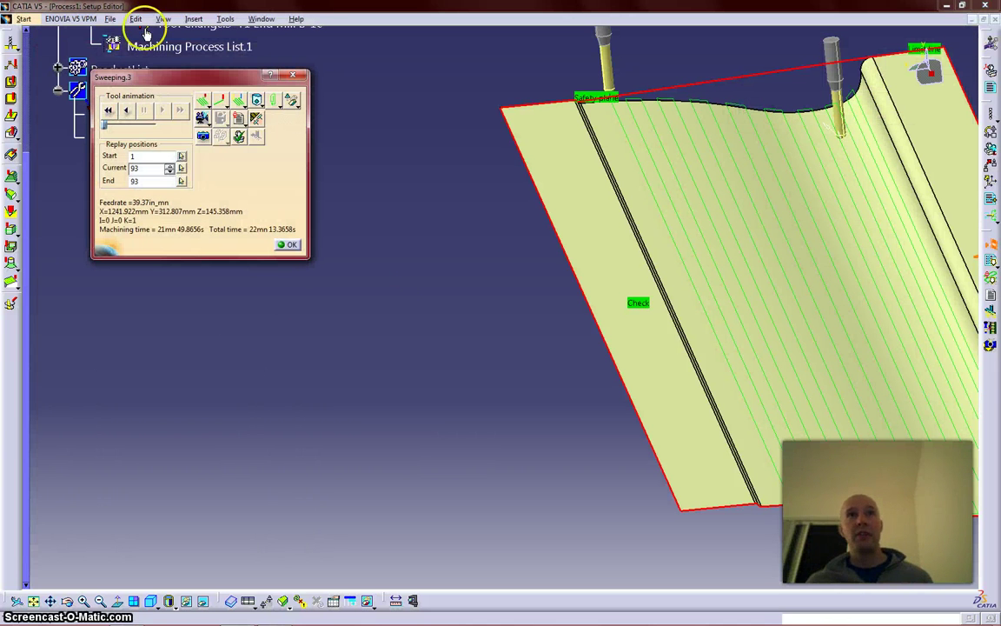
middle_drag(608, 98, 555, 384)
click(288, 244)
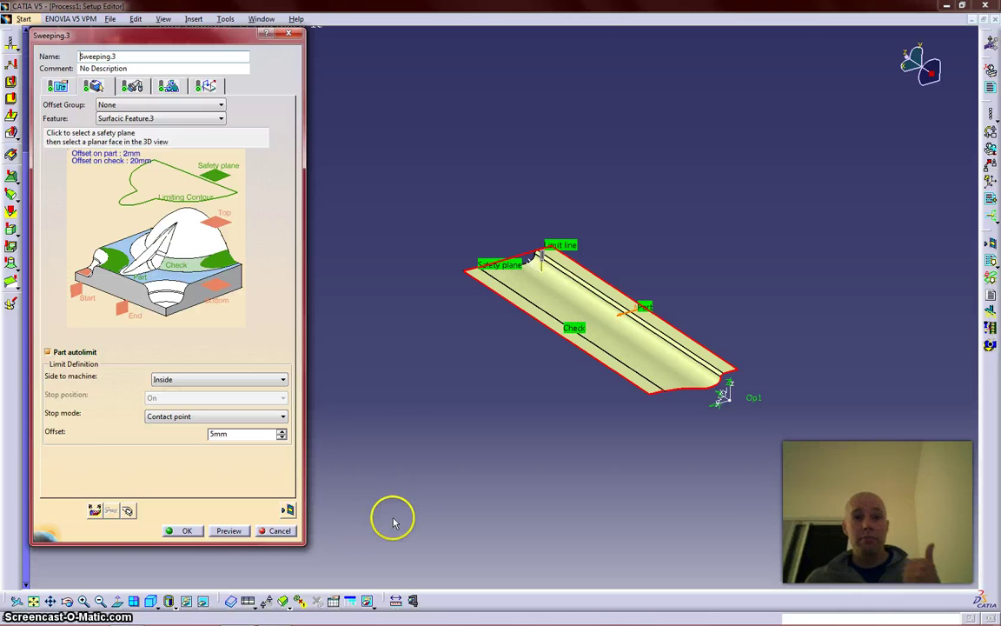
mouse_move(178, 622)
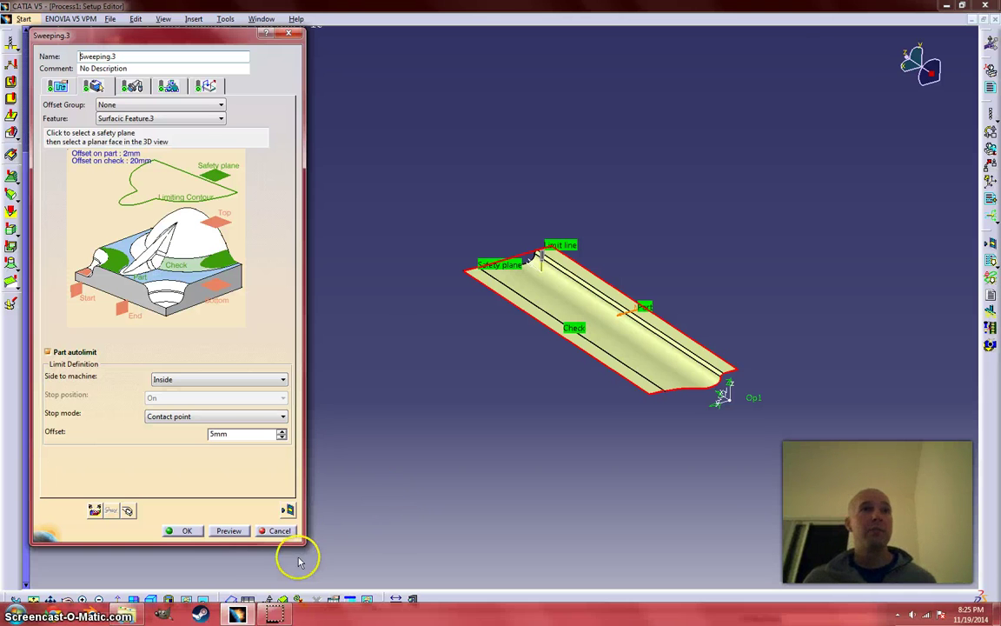